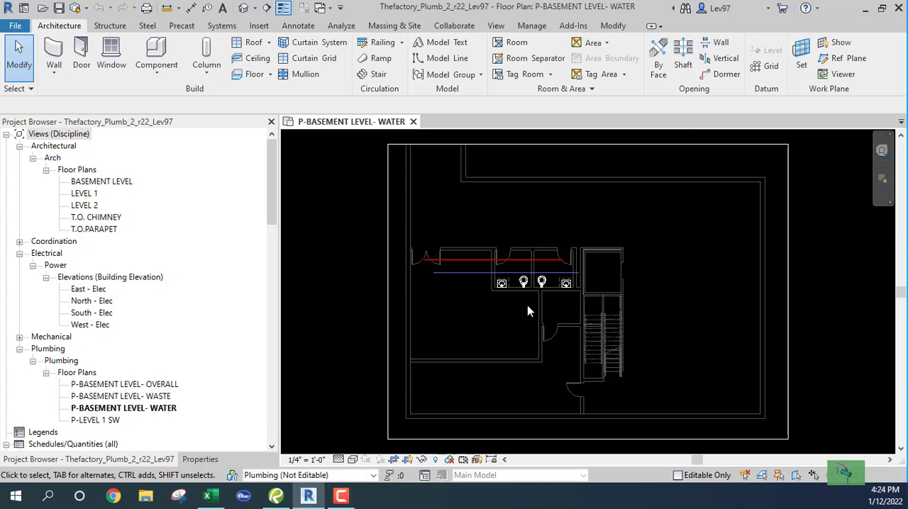
Open the P-LEVEL 1 SW floor plan and examine the cold water pipe's drop symbol near the drinking fountain
{"action": "scroll", "coordinate": [526, 305], "scroll_direction": "up", "scroll_amount": 2}
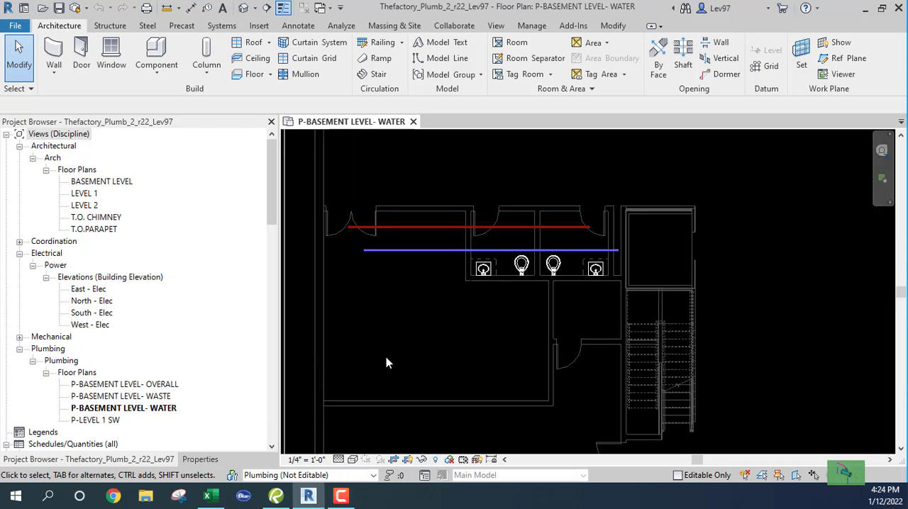
{"action": "left_click", "coordinate": [90, 421]}
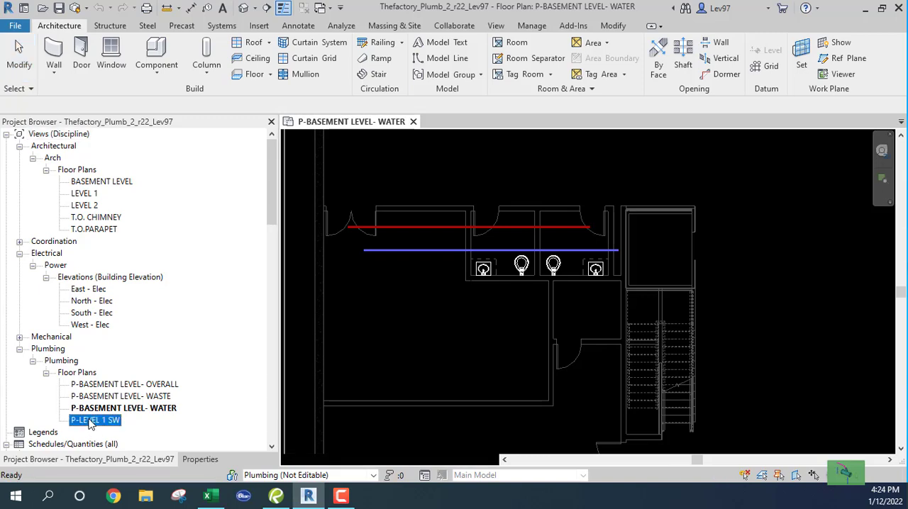
{"action": "double_click", "coordinate": [90, 420]}
{"action": "scroll", "coordinate": [546, 273], "scroll_direction": "up", "scroll_amount": 2}
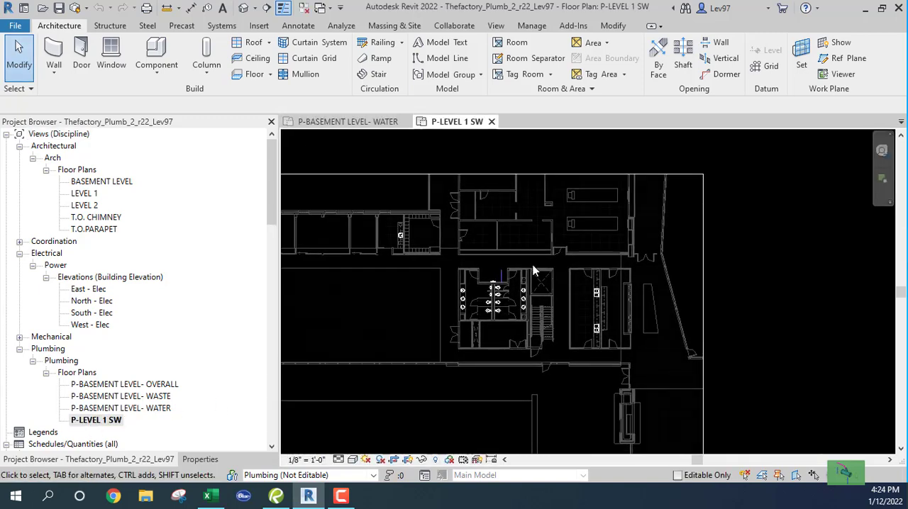
{"action": "scroll", "coordinate": [533, 270], "scroll_direction": "up", "scroll_amount": 6}
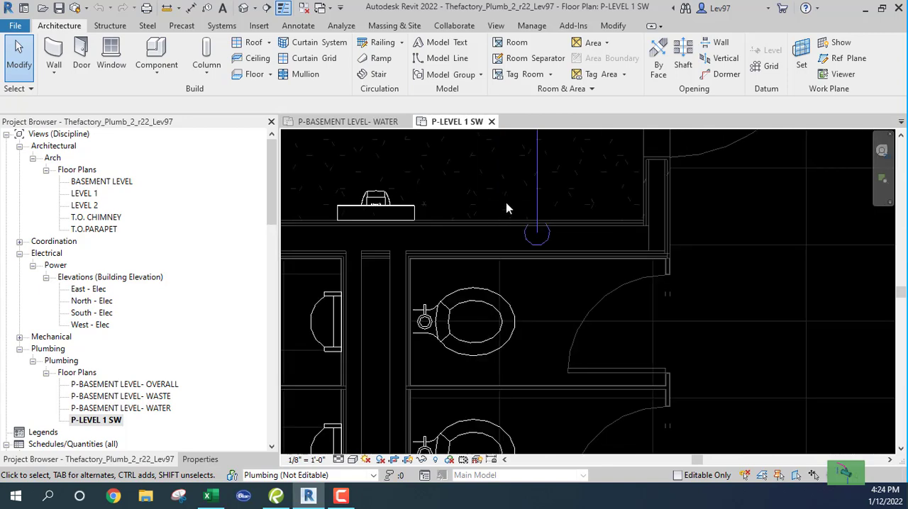
{"action": "scroll", "coordinate": [505, 199], "scroll_direction": "down", "scroll_amount": 3}
{"action": "middle_click_drag", "start_coordinate": [475, 196], "coordinate": [473, 301]}
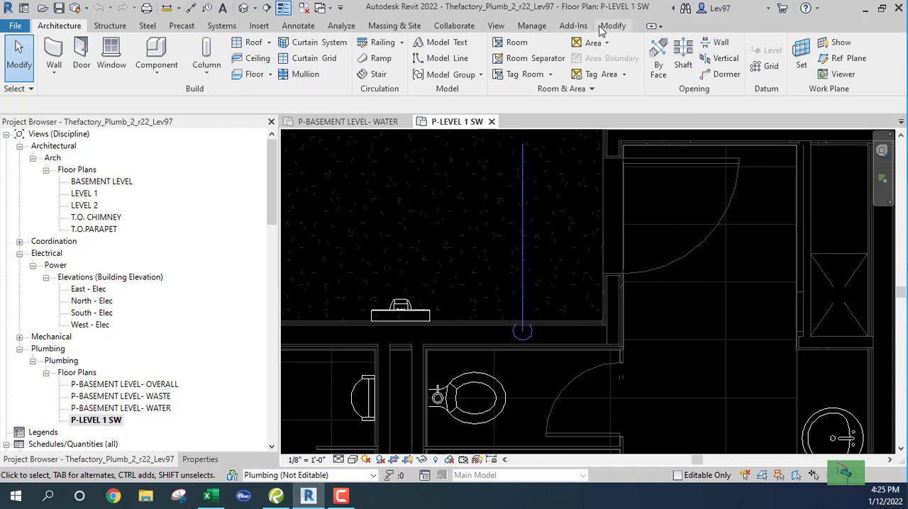
Open the project's Mechanical Settings and display the general Pipe Settings values
{"action": "left_click", "coordinate": [532, 25]}
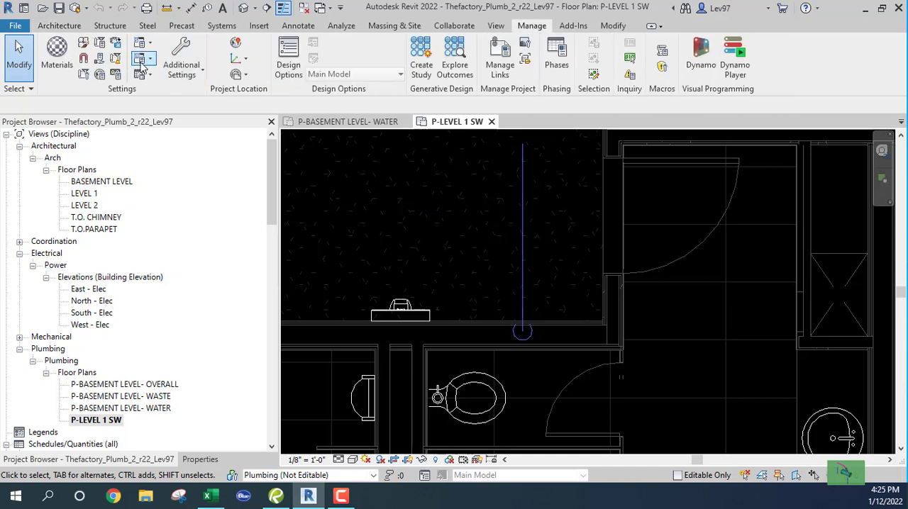
{"action": "left_click", "coordinate": [144, 60]}
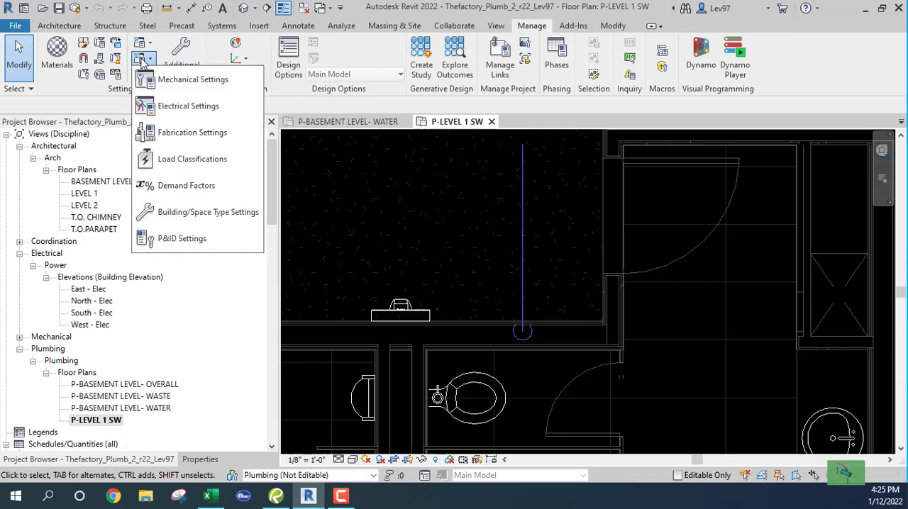
{"action": "left_click", "coordinate": [170, 76]}
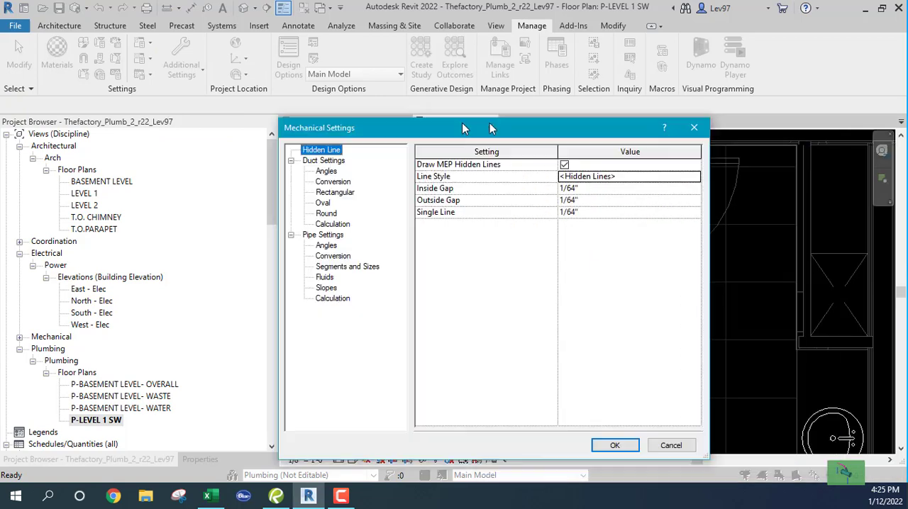
{"action": "left_click_drag", "start_coordinate": [492, 126], "coordinate": [344, 57]}
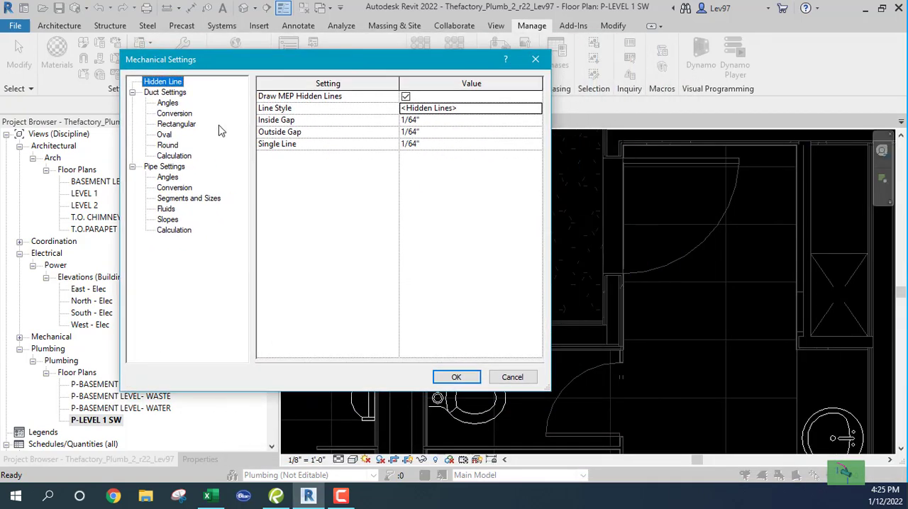
{"action": "left_click", "coordinate": [165, 167]}
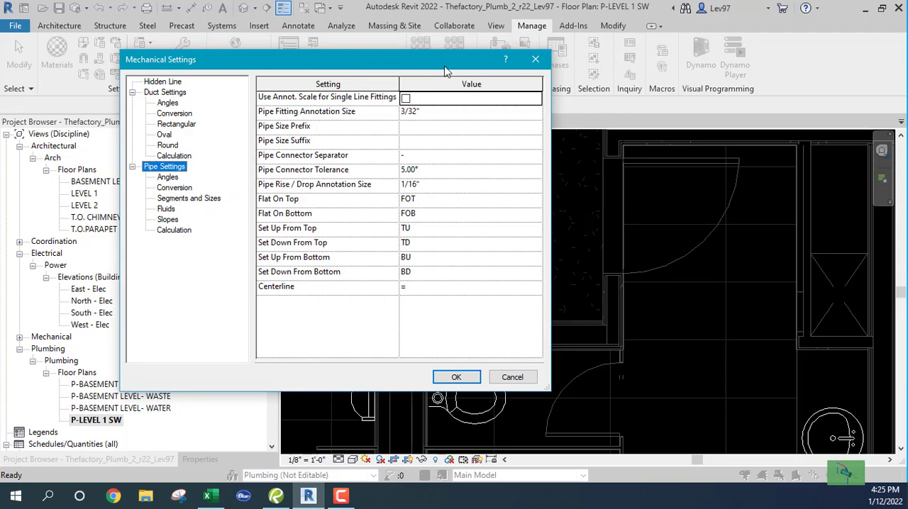
{"action": "left_click_drag", "start_coordinate": [445, 71], "coordinate": [547, 42]}
{"action": "left_click_drag", "start_coordinate": [649, 361], "coordinate": [633, 328]}
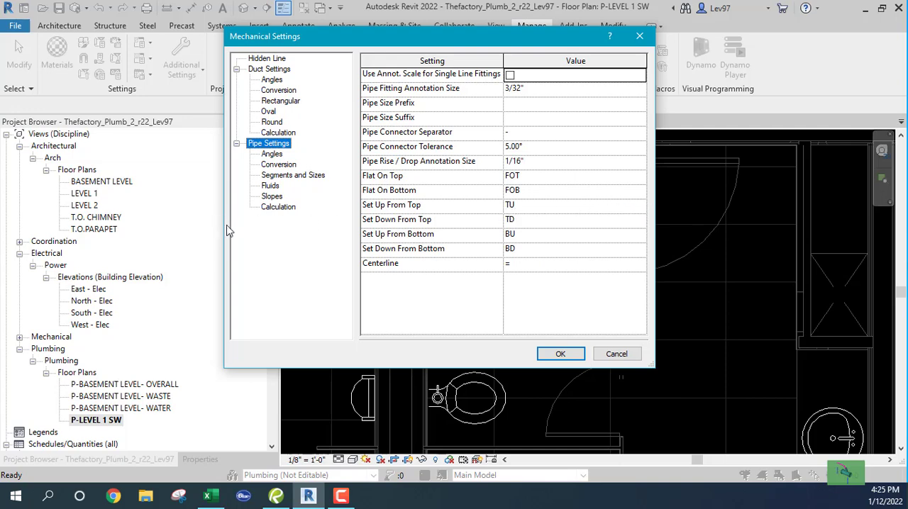
{"action": "left_click_drag", "start_coordinate": [358, 45], "coordinate": [195, 45]}
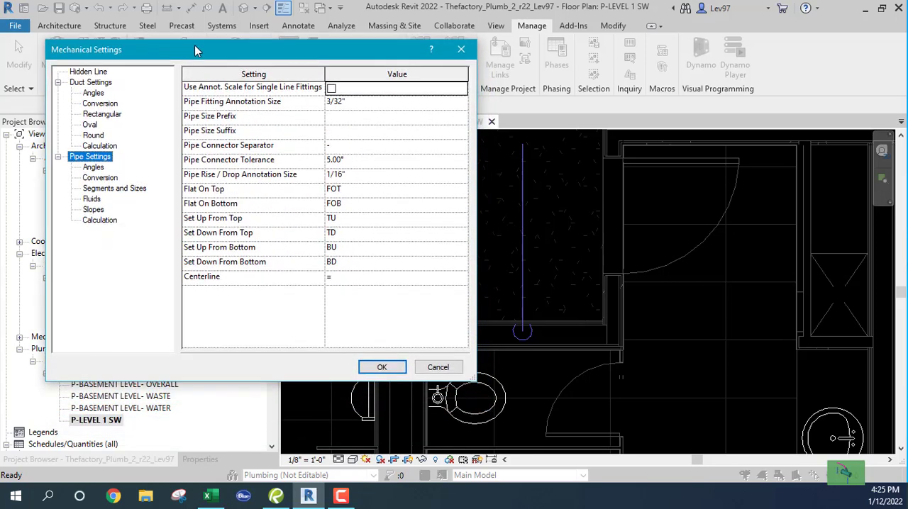
Set the Pipe Rise / Drop Annotation Size to 1/32", apply it, and undo the change
{"action": "left_click", "coordinate": [347, 177]}
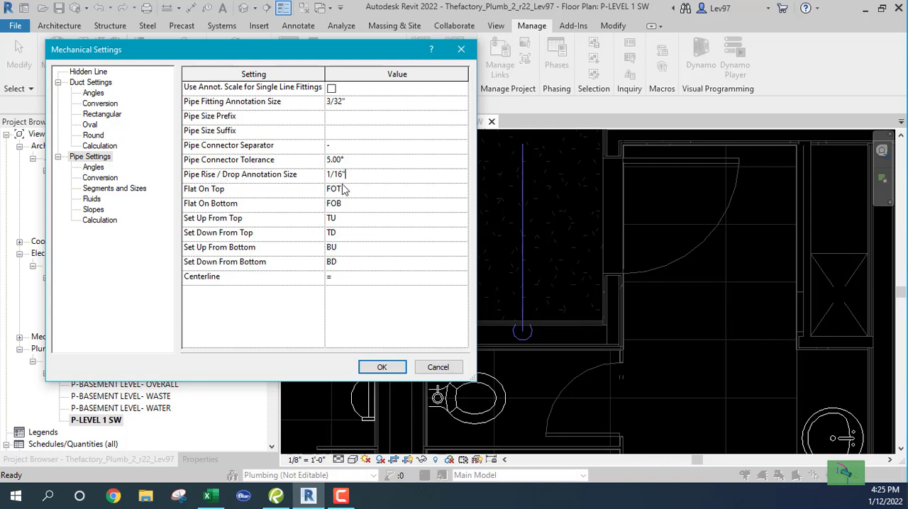
{"action": "left_click", "coordinate": [335, 174]}
{"action": "type", "text": "32"}
{"action": "left_click", "coordinate": [383, 367]}
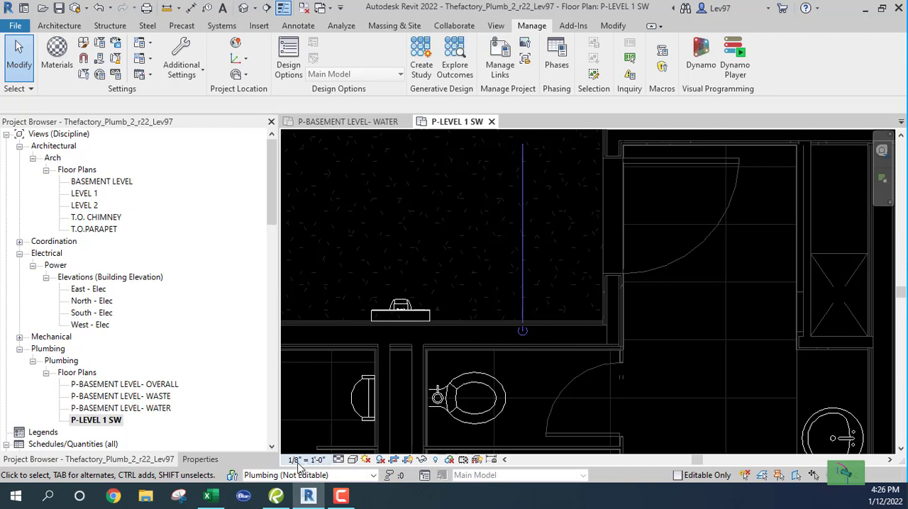
{"action": "left_click", "coordinate": [99, 8]}
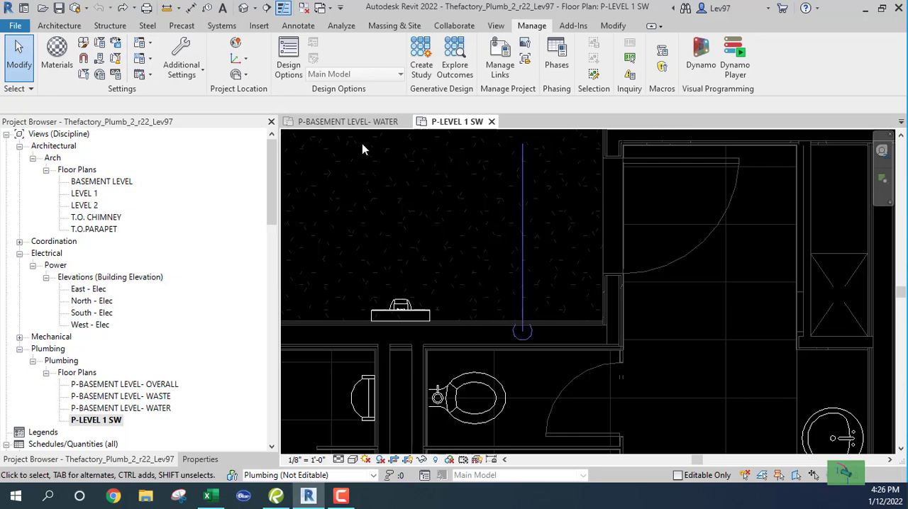
Examine the horizontal cold water pipe and its vertical riser between the two toilets in the P-BASEMENT LEVEL- WATER plan
{"action": "left_click", "coordinate": [343, 123]}
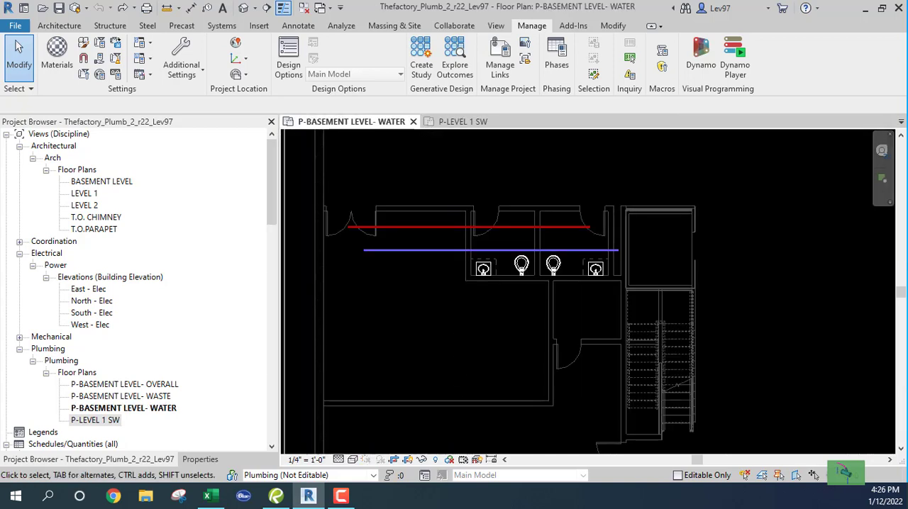
{"action": "key", "text": "alt+Tab"}
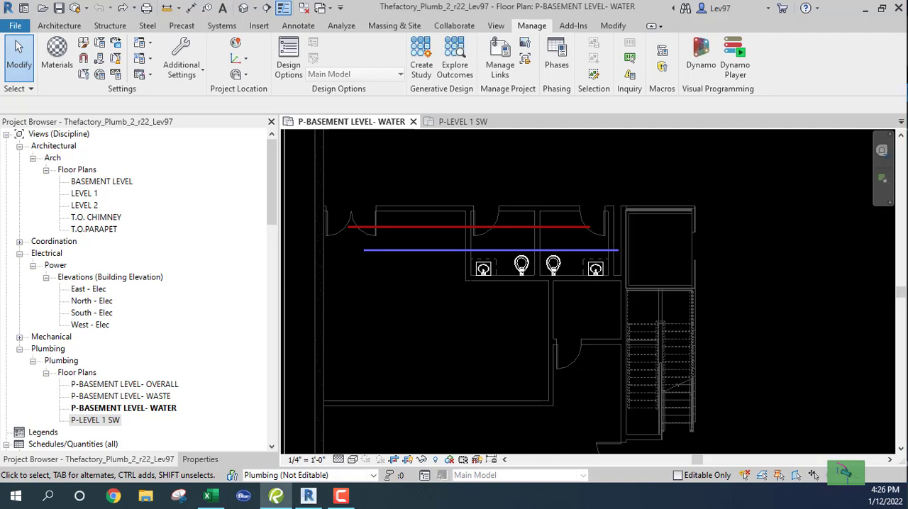
{"action": "middle_click_drag", "start_coordinate": [478, 320], "coordinate": [395, 312]}
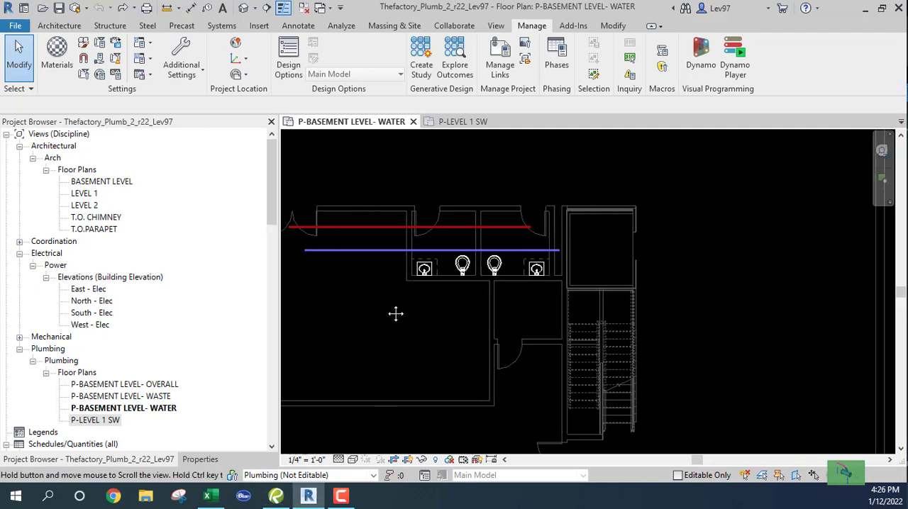
{"action": "scroll", "coordinate": [500, 285], "scroll_direction": "up", "scroll_amount": 5}
{"action": "scroll", "coordinate": [500, 280], "scroll_direction": "up", "scroll_amount": 1}
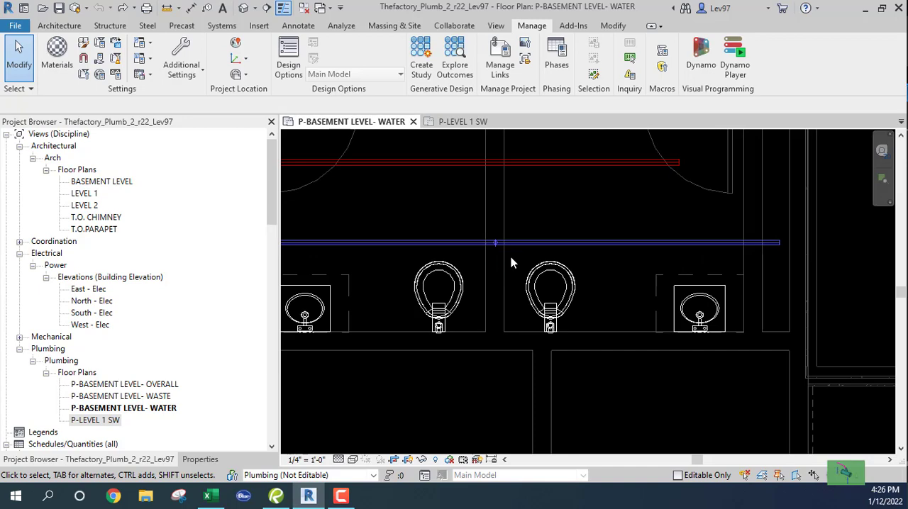
{"action": "middle_click_drag", "start_coordinate": [515, 264], "coordinate": [558, 285]}
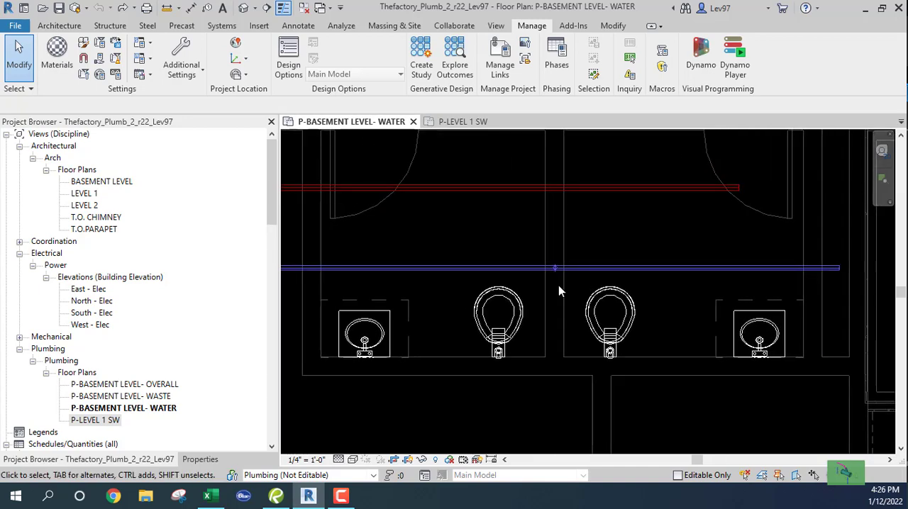
{"action": "scroll", "coordinate": [528, 256], "scroll_direction": "up", "scroll_amount": 1}
{"action": "left_click_drag", "start_coordinate": [523, 239], "coordinate": [607, 318]}
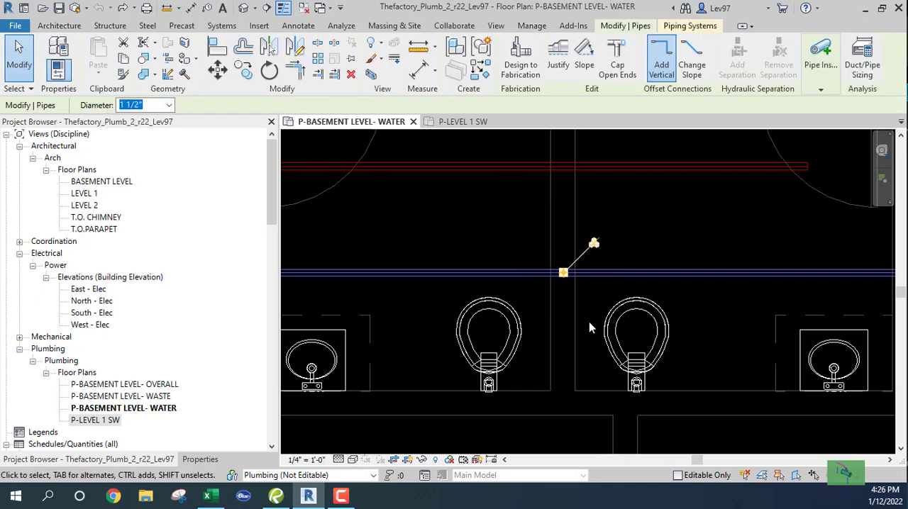
{"action": "left_click", "coordinate": [456, 229]}
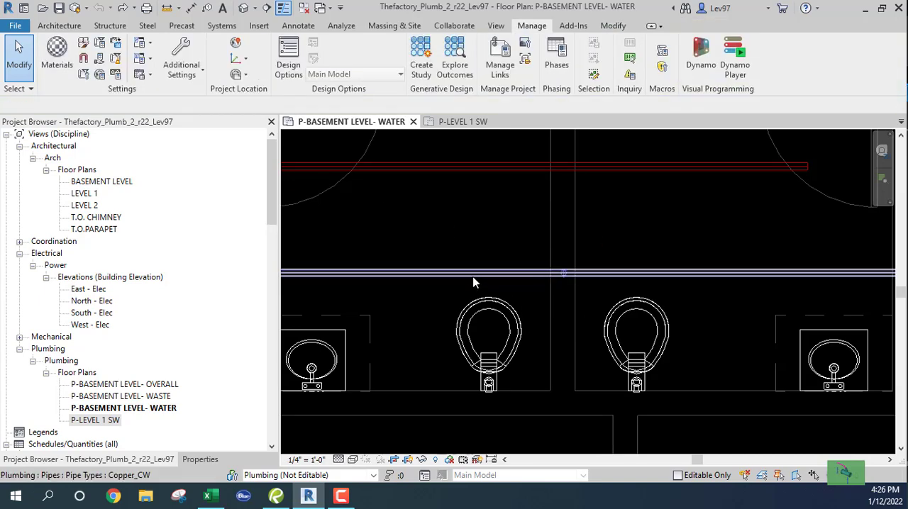
{"action": "left_click", "coordinate": [472, 274]}
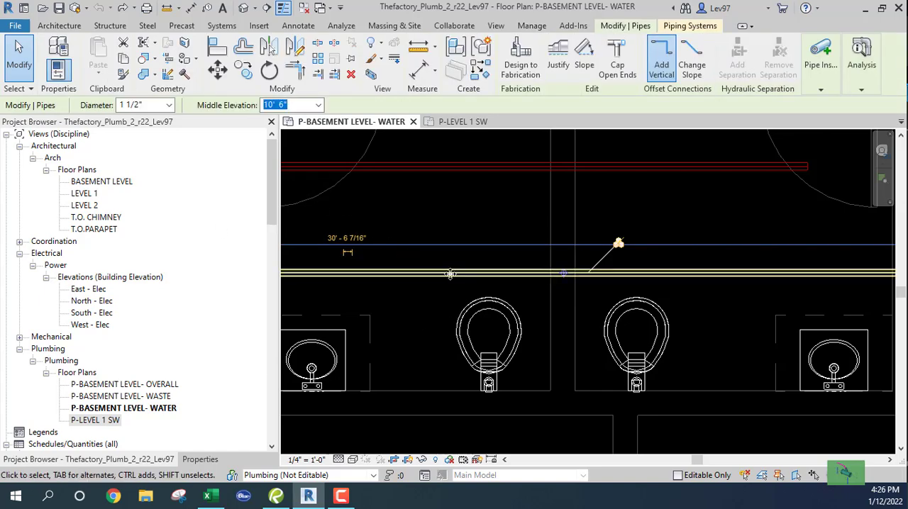
{"action": "left_click", "coordinate": [470, 254]}
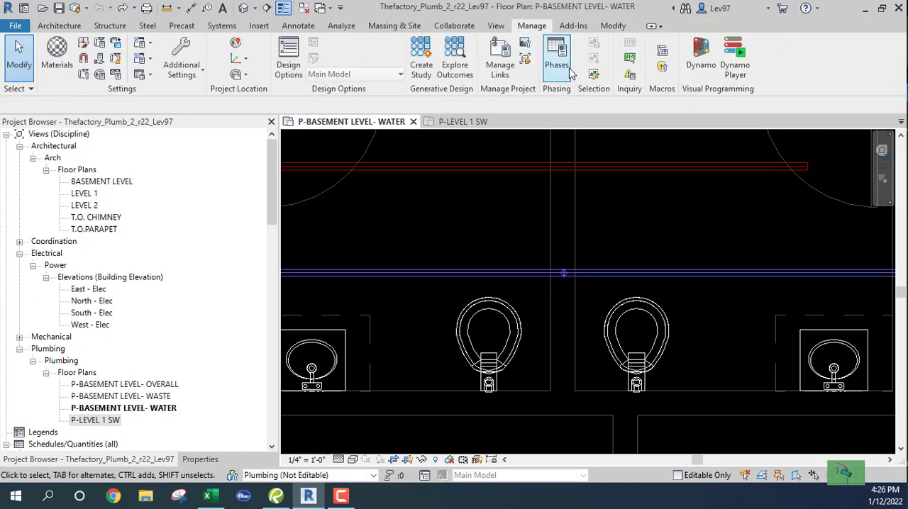
{"action": "left_click", "coordinate": [496, 27]}
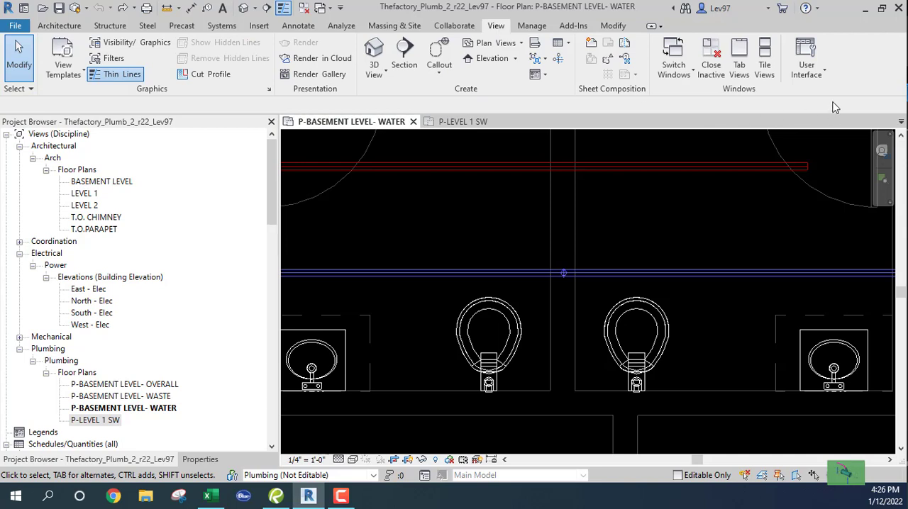
{"action": "left_click", "coordinate": [765, 63]}
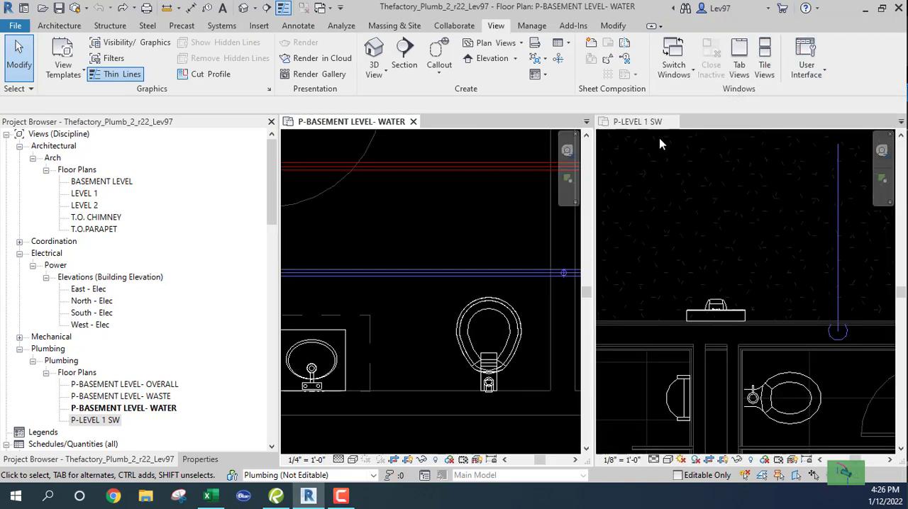
{"action": "left_click", "coordinate": [678, 122]}
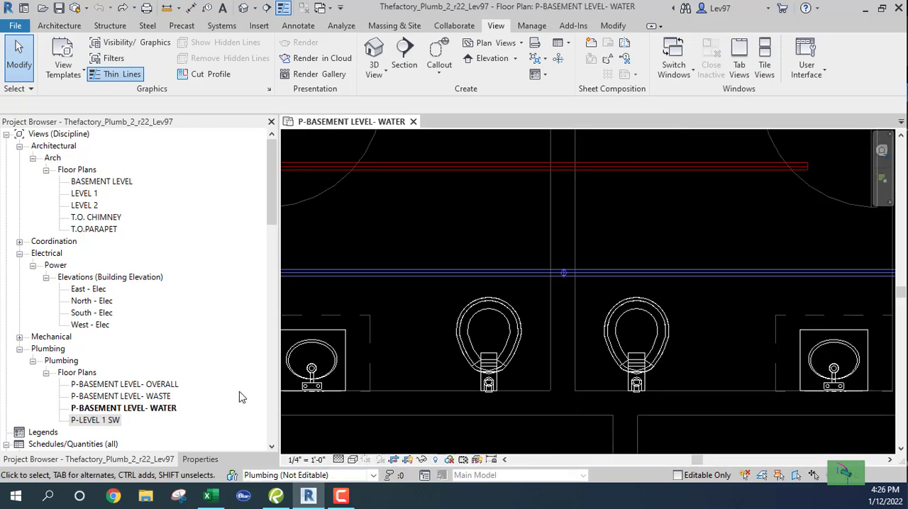
Reopen the P-LEVEL 1 SW floor plan and tile it beside the P-BASEMENT LEVEL- WATER plan
{"action": "scroll", "coordinate": [495, 236], "scroll_direction": "down", "scroll_amount": 5}
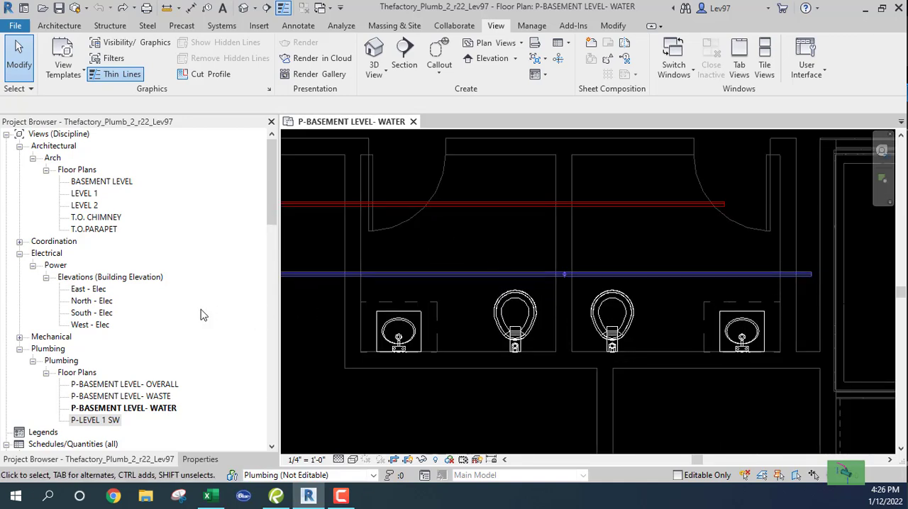
{"action": "double_click", "coordinate": [100, 421]}
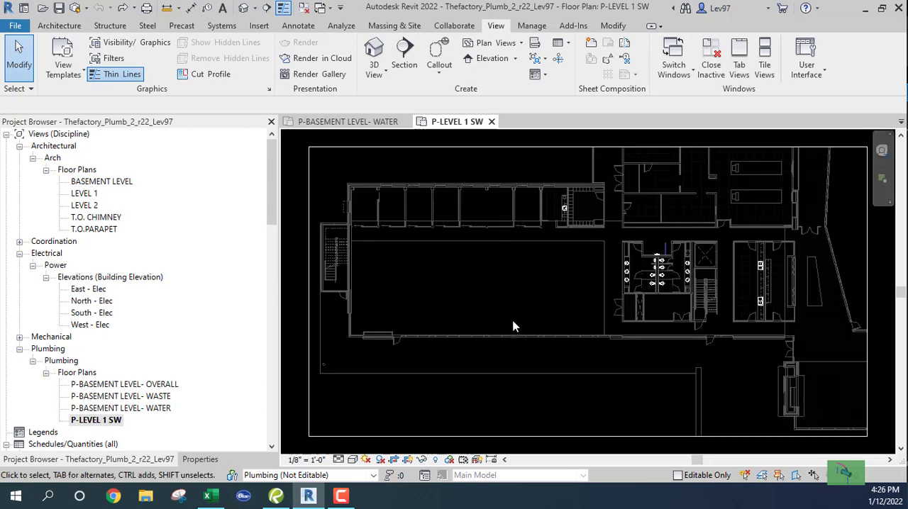
{"action": "scroll", "coordinate": [568, 273], "scroll_direction": "up", "scroll_amount": 5}
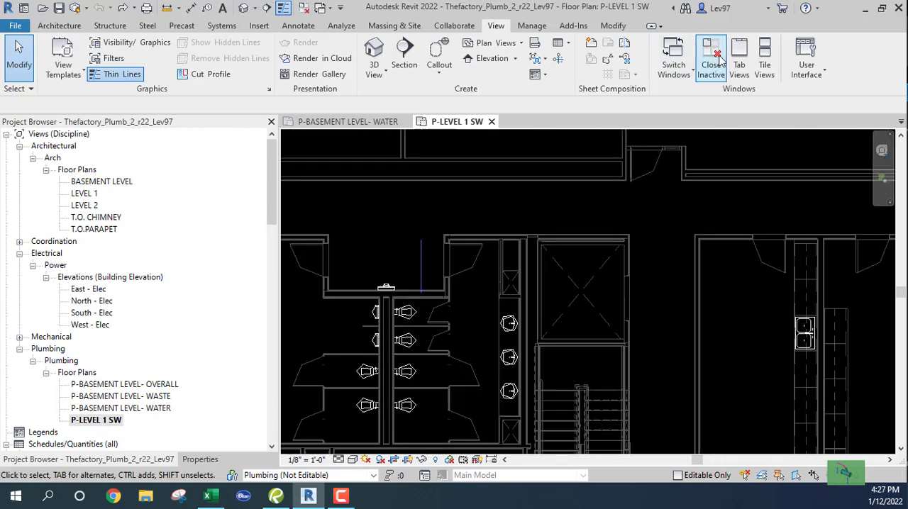
{"action": "left_click", "coordinate": [764, 66]}
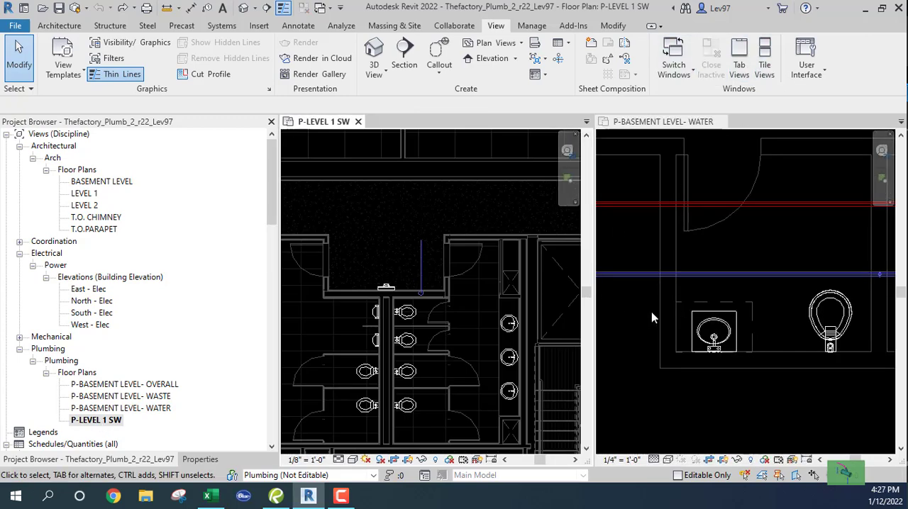
Nudge the horizontal cold water pipe in the basement water plan three increments away from the toilets, toward the hot water pipe
{"action": "scroll", "coordinate": [422, 274], "scroll_direction": "up", "scroll_amount": 2}
{"action": "middle_click_drag", "start_coordinate": [808, 256], "coordinate": [624, 240]}
{"action": "scroll", "coordinate": [720, 266], "scroll_direction": "up", "scroll_amount": 3}
{"action": "scroll", "coordinate": [722, 263], "scroll_direction": "down", "scroll_amount": 2}
{"action": "middle_click_drag", "start_coordinate": [725, 266], "coordinate": [763, 258]}
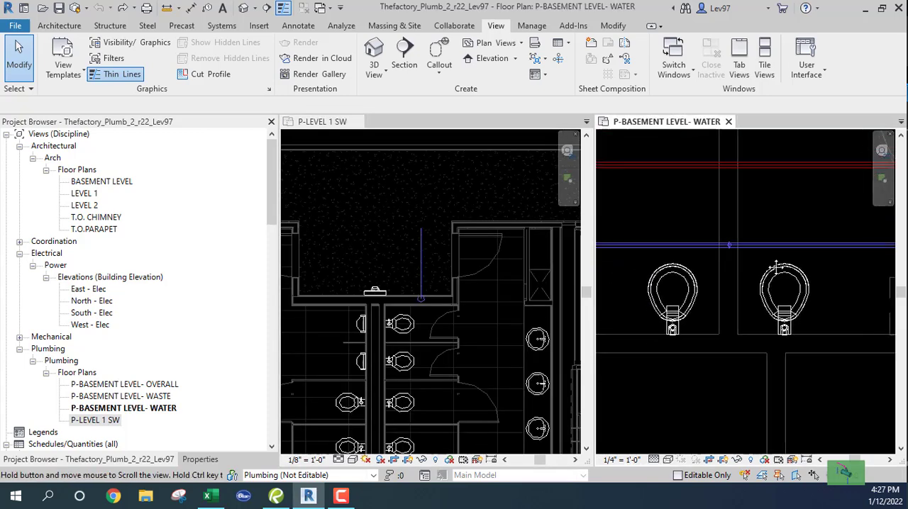
{"action": "left_click", "coordinate": [701, 245]}
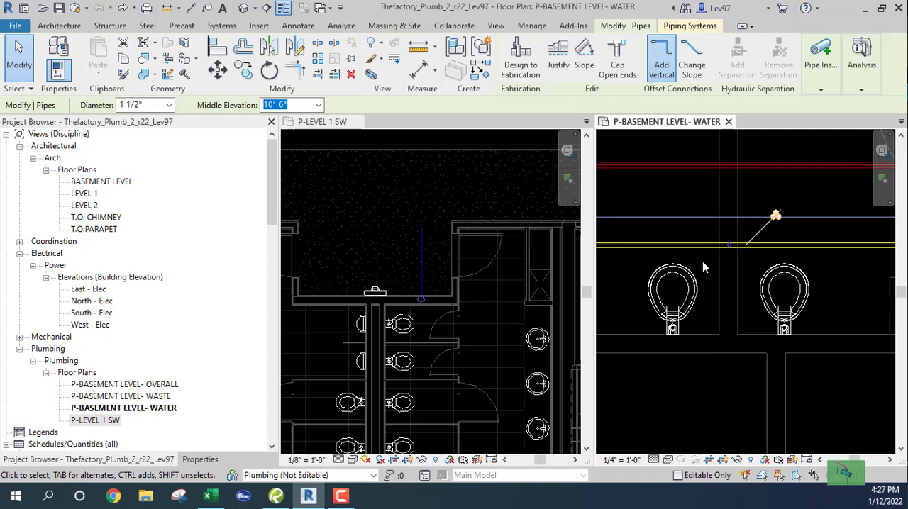
{"action": "key", "text": "Up"}
{"action": "key", "text": "Up"}
{"action": "key", "text": "Up"}
{"action": "key", "text": "Up"}
{"action": "key", "text": "Up"}
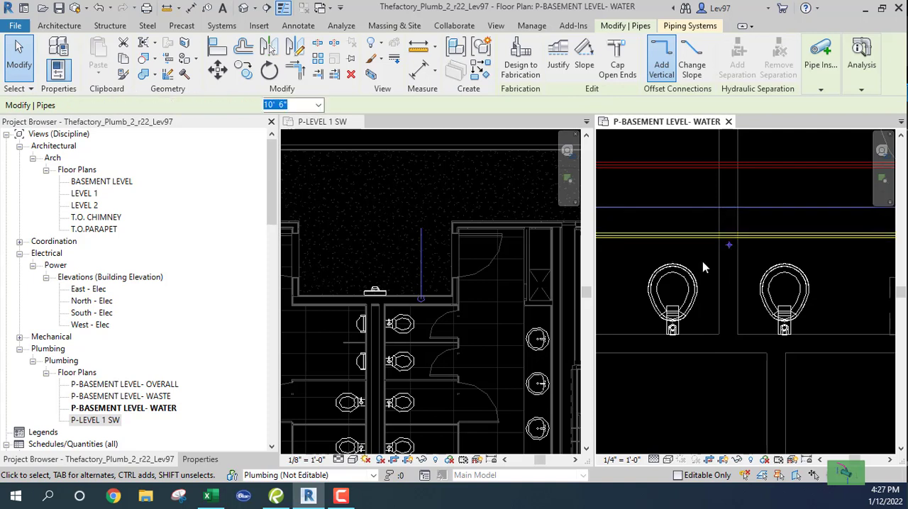
Nudge the horizontal cold water pipe in the basement water plan three more increments away from the toilets and deselect it
{"action": "key", "text": "Up"}
{"action": "key", "text": "Up"}
{"action": "key", "text": "Up"}
{"action": "key", "text": "Up"}
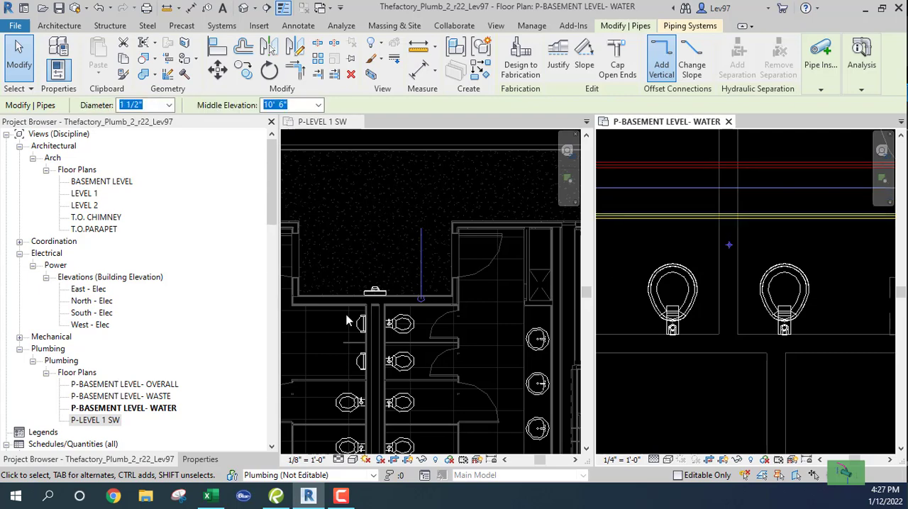
{"action": "key", "text": "Escape"}
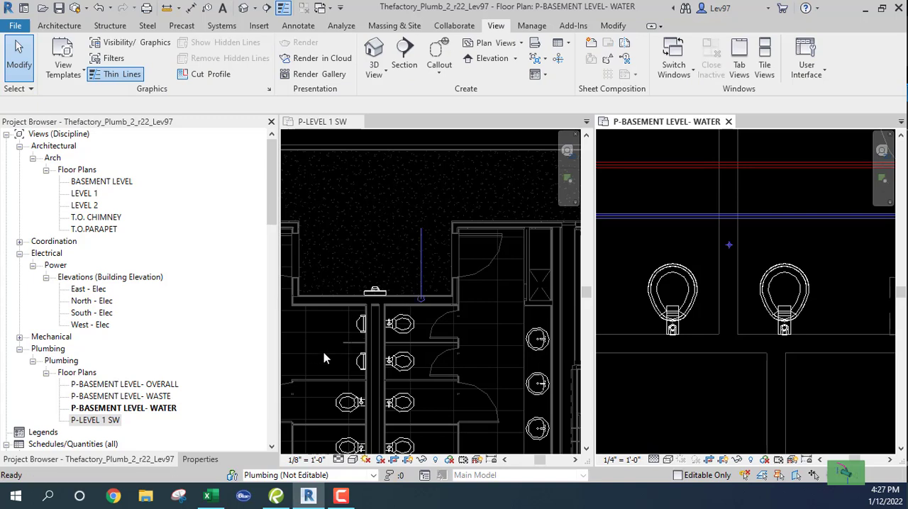
Nudge the cold water pipe in the P-LEVEL 1 SW plan seven increments toward the adjacent doorway, moving its riser with it
{"action": "left_click", "coordinate": [21, 89]}
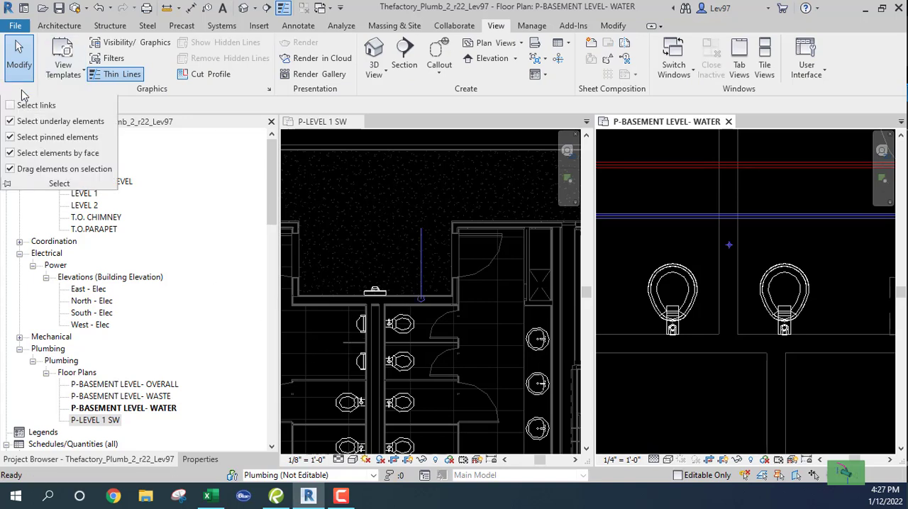
{"action": "left_click", "coordinate": [484, 315]}
{"action": "left_click", "coordinate": [422, 270]}
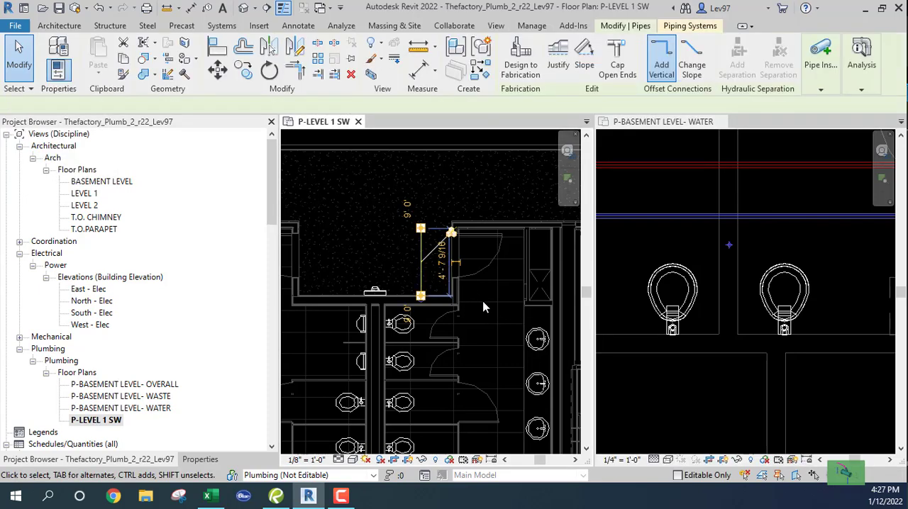
{"action": "key", "text": "Right"}
{"action": "key", "text": "Right"}
{"action": "key", "text": "Right"}
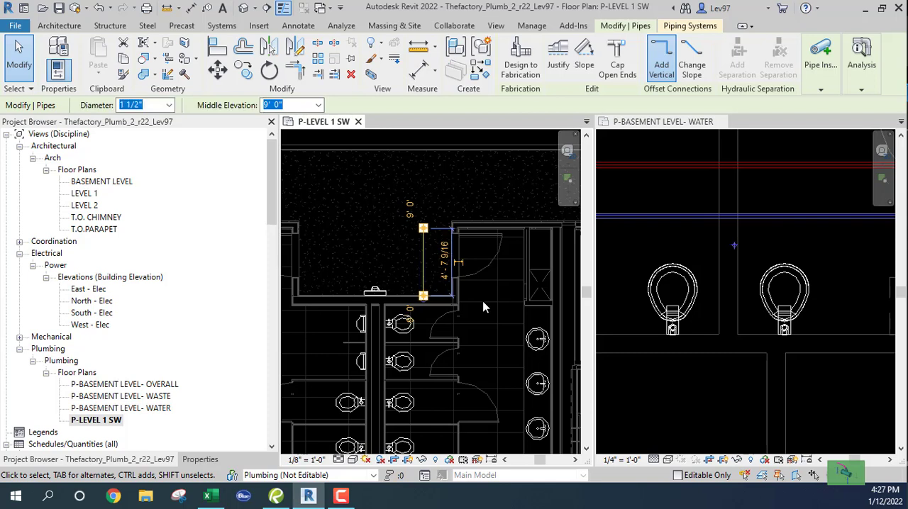
{"action": "key", "text": "Right"}
{"action": "key", "text": "Right"}
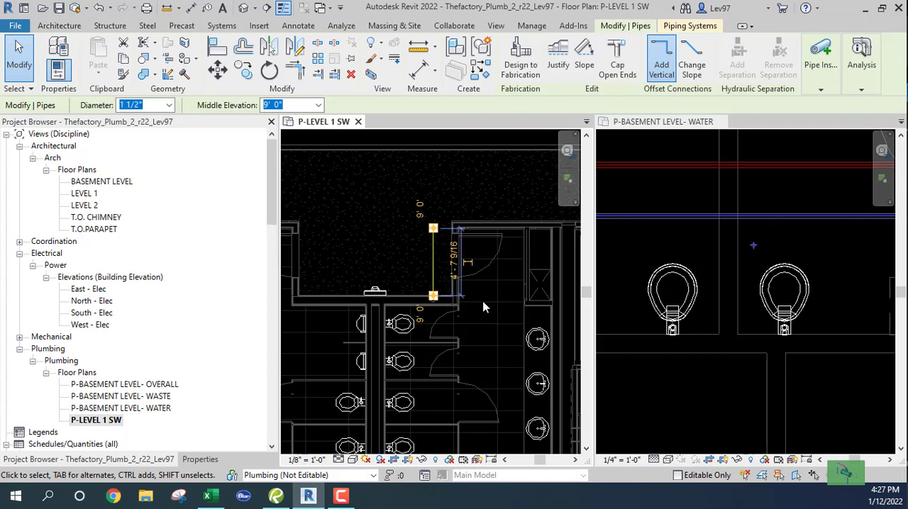
{"action": "key", "text": "Right"}
{"action": "key", "text": "Right"}
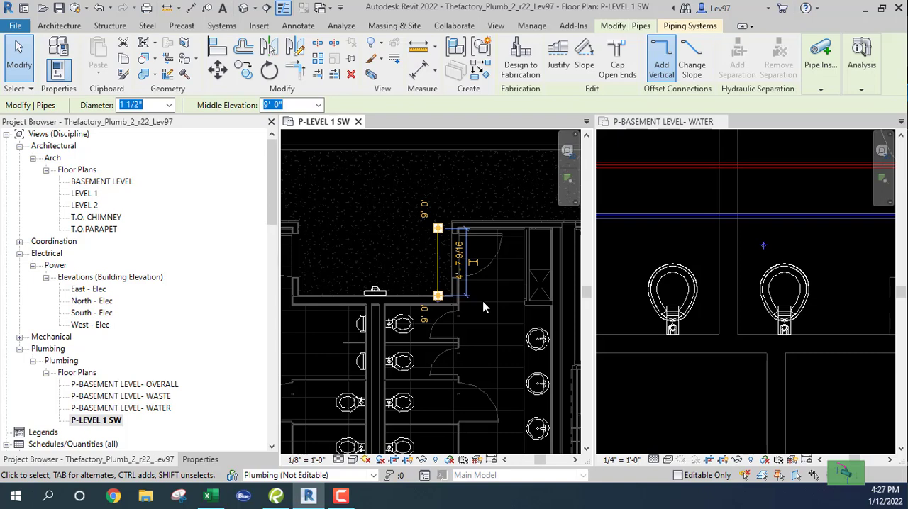
{"action": "key", "text": "Escape"}
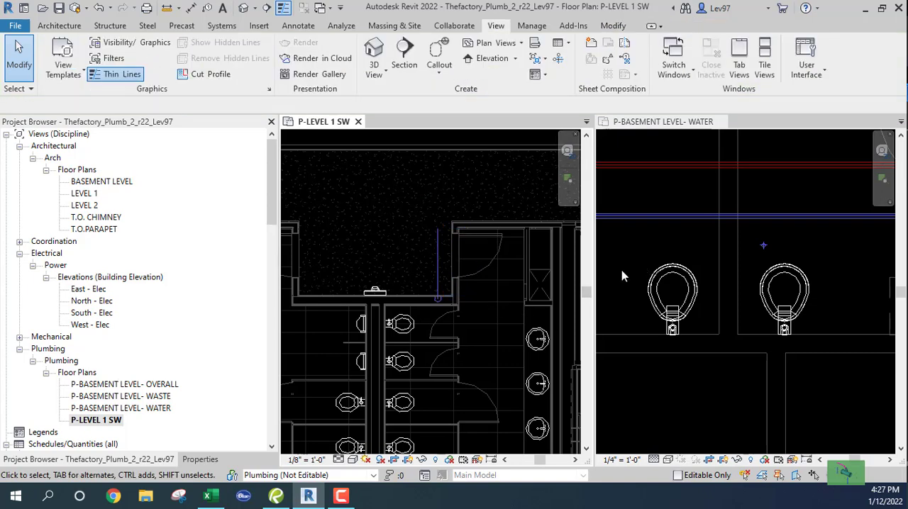
Draw a horizontal section line below the two toilets in the P-BASEMENT LEVEL- WATER plan, looking toward the water pipes
{"action": "left_click", "coordinate": [404, 61]}
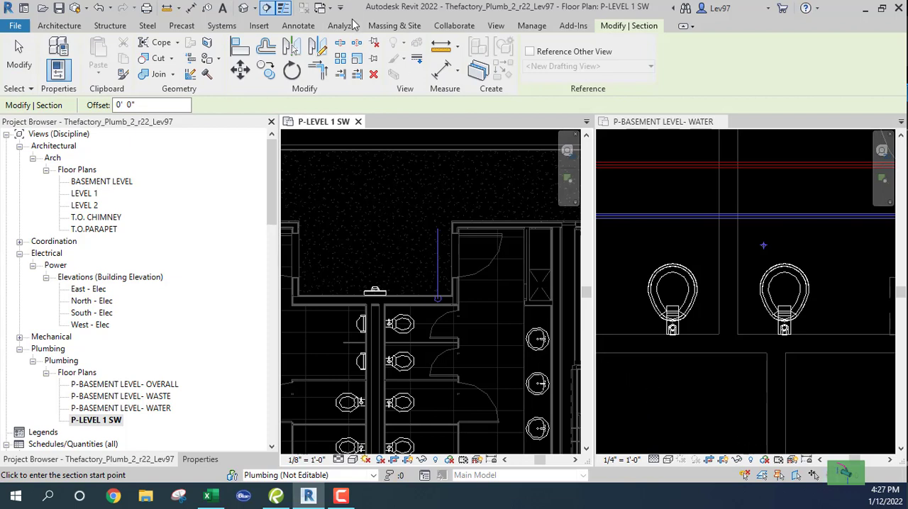
{"action": "left_click", "coordinate": [630, 379]}
{"action": "left_click", "coordinate": [624, 380]}
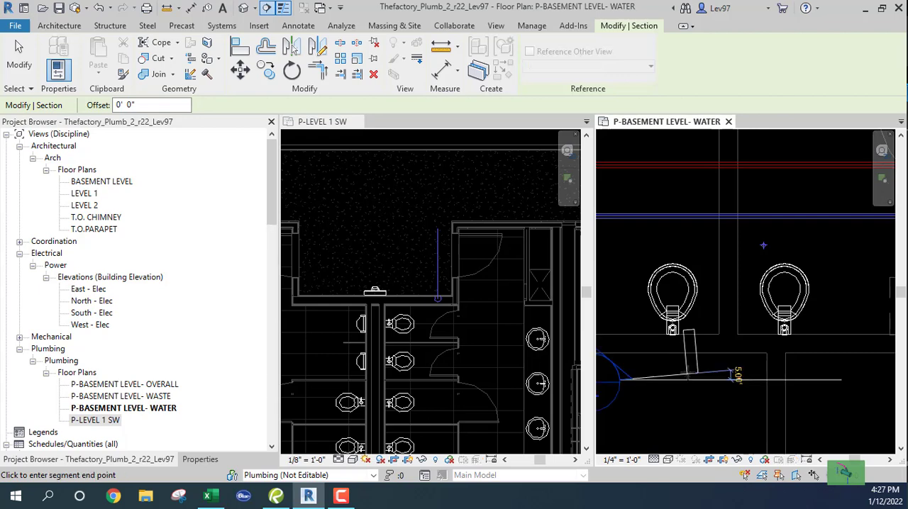
{"action": "scroll", "coordinate": [787, 381], "scroll_direction": "down", "scroll_amount": 2}
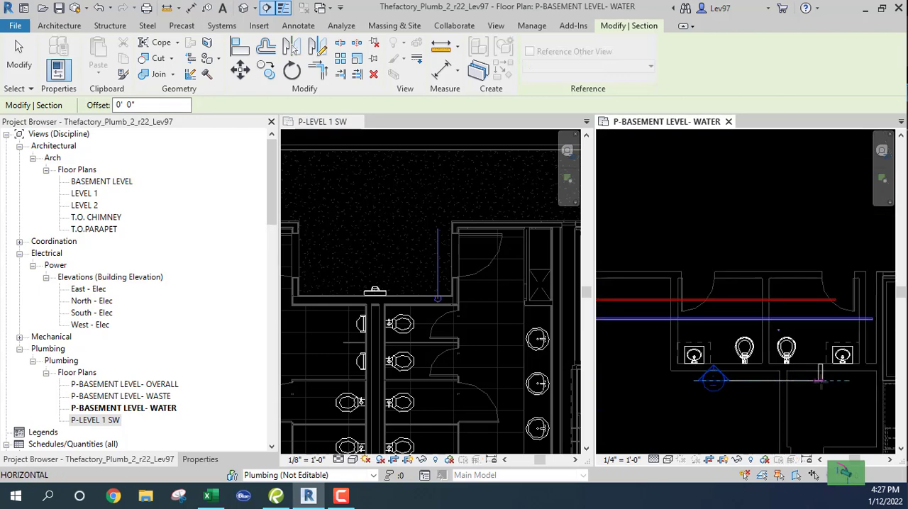
{"action": "left_click", "coordinate": [825, 380]}
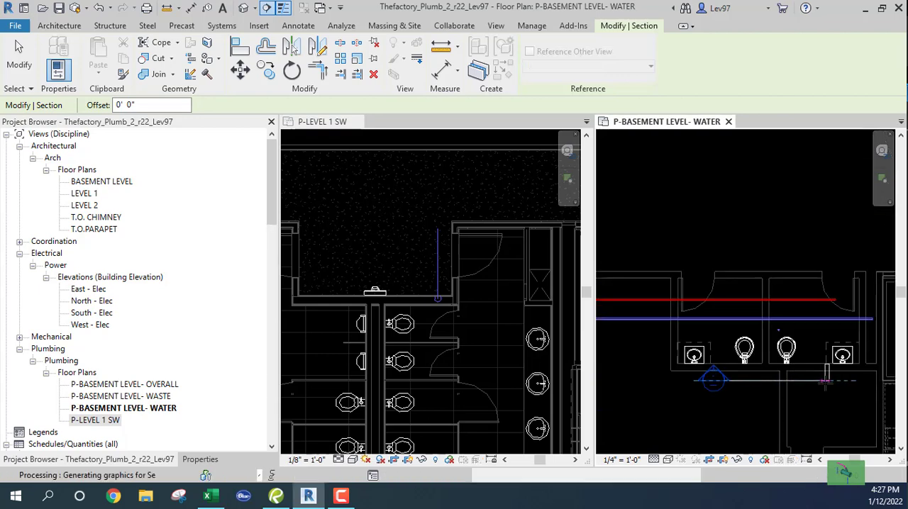
{"action": "scroll", "coordinate": [767, 397], "scroll_direction": "up", "scroll_amount": 2}
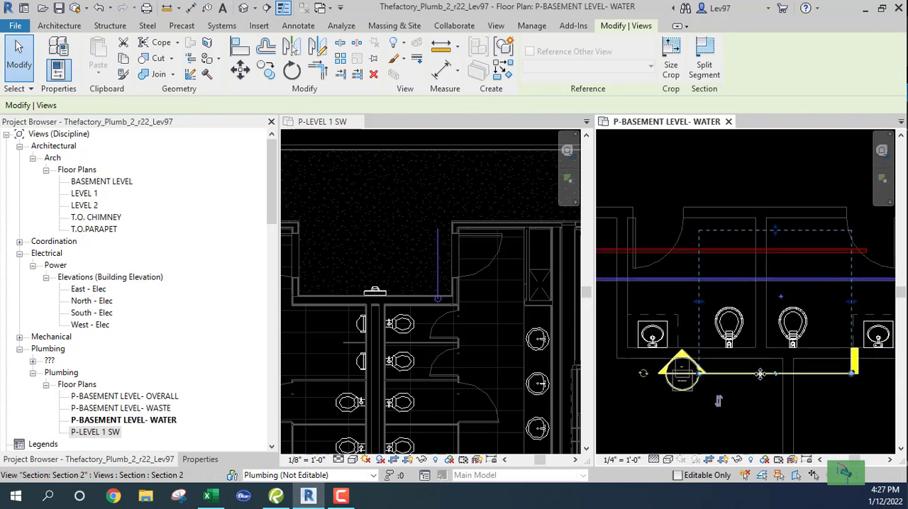
{"action": "left_click_drag", "start_coordinate": [757, 374], "coordinate": [748, 409]}
{"action": "left_click_drag", "start_coordinate": [751, 398], "coordinate": [753, 378]}
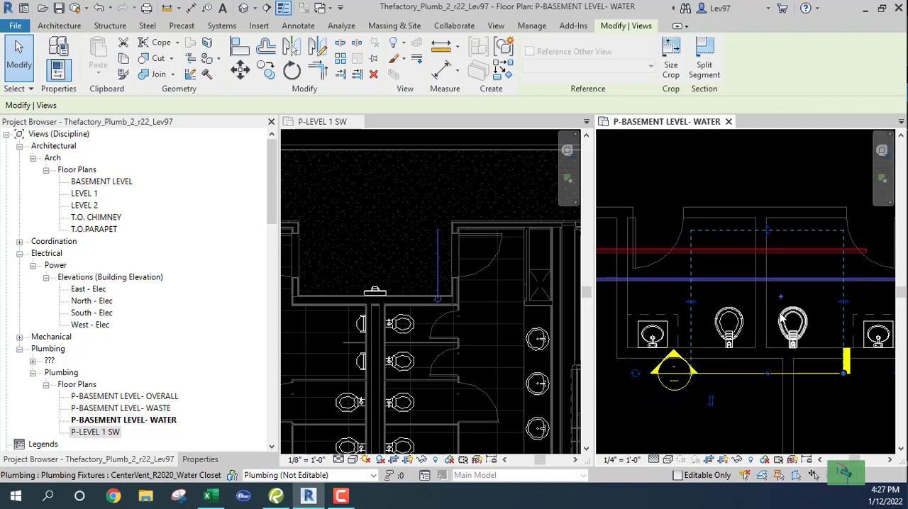
Rotate the section line 90 degrees and move it across the water pipes, just beyond the toilet next to the riser
{"action": "left_click", "coordinate": [292, 69]}
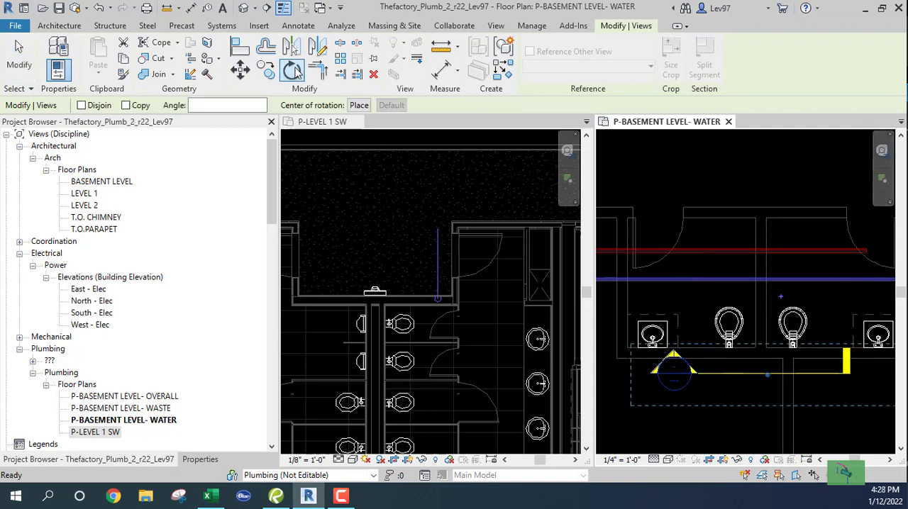
{"action": "left_click", "coordinate": [225, 107]}
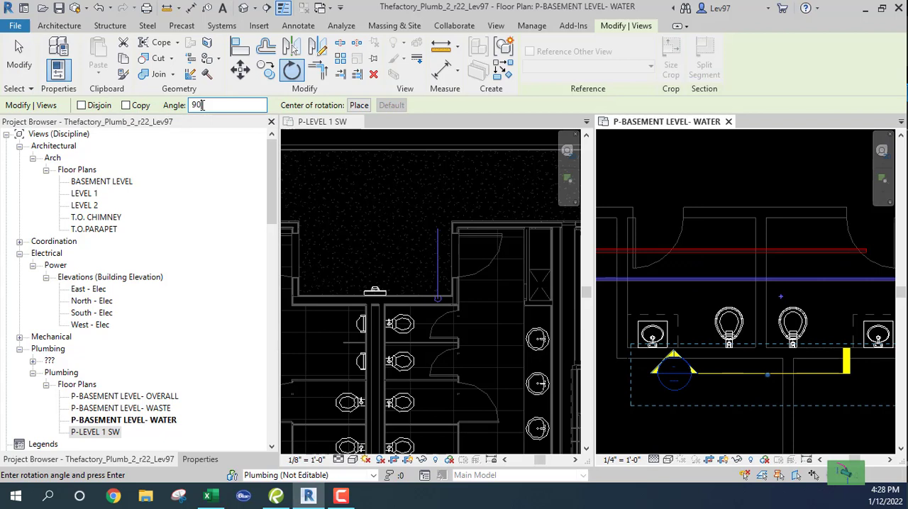
{"action": "key", "text": "Return"}
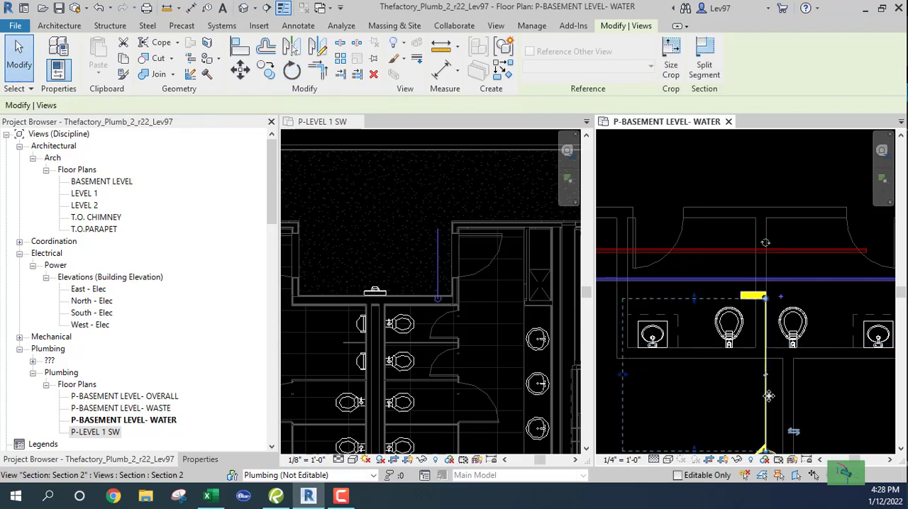
{"action": "left_click_drag", "start_coordinate": [766, 397], "coordinate": [824, 316]}
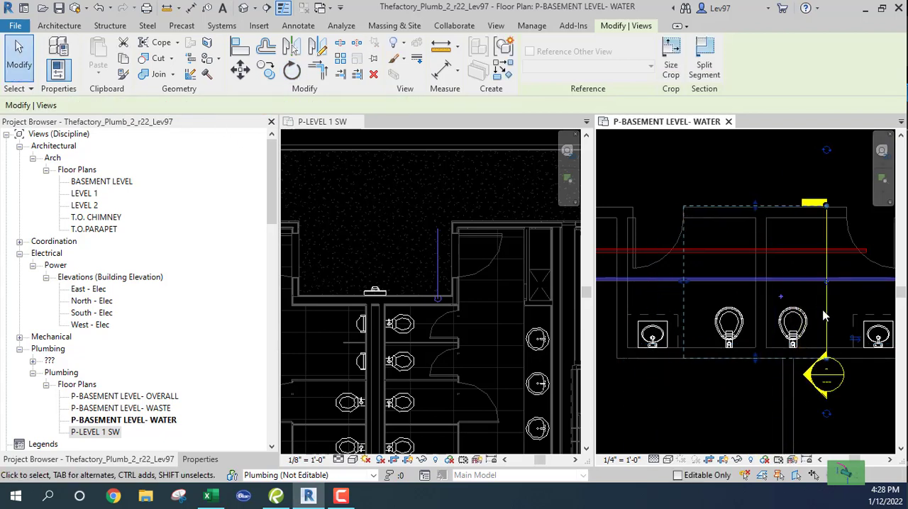
Open the view of the new section and set its scale to 1/2" = 1'-0"
{"action": "right_click", "coordinate": [825, 319]}
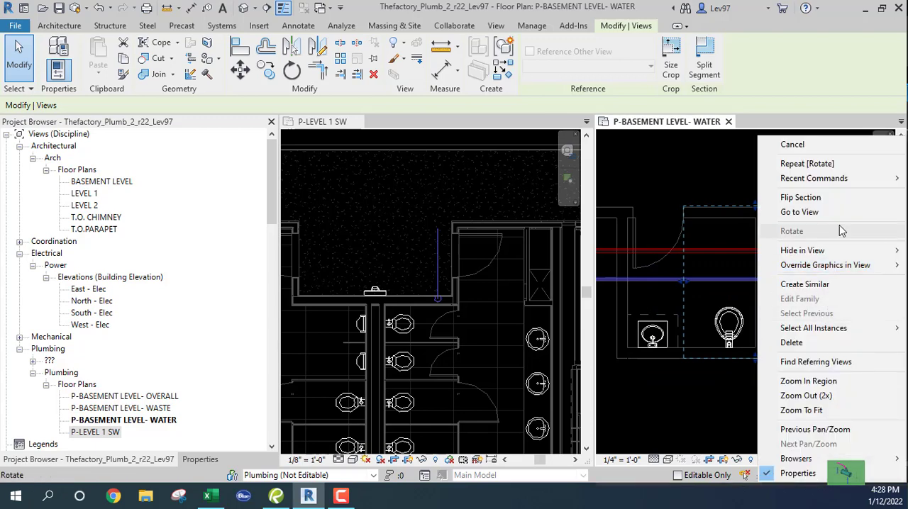
{"action": "left_click", "coordinate": [797, 213]}
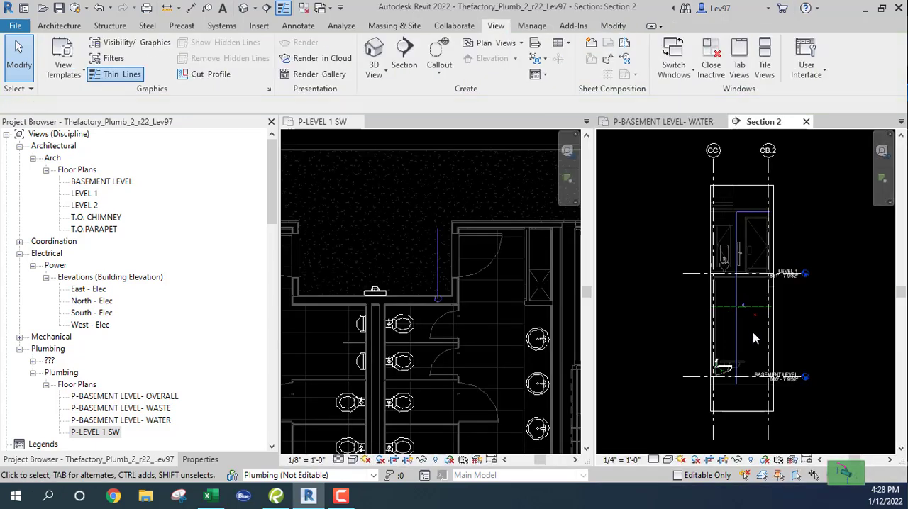
{"action": "scroll", "coordinate": [763, 356], "scroll_direction": "up", "scroll_amount": 2}
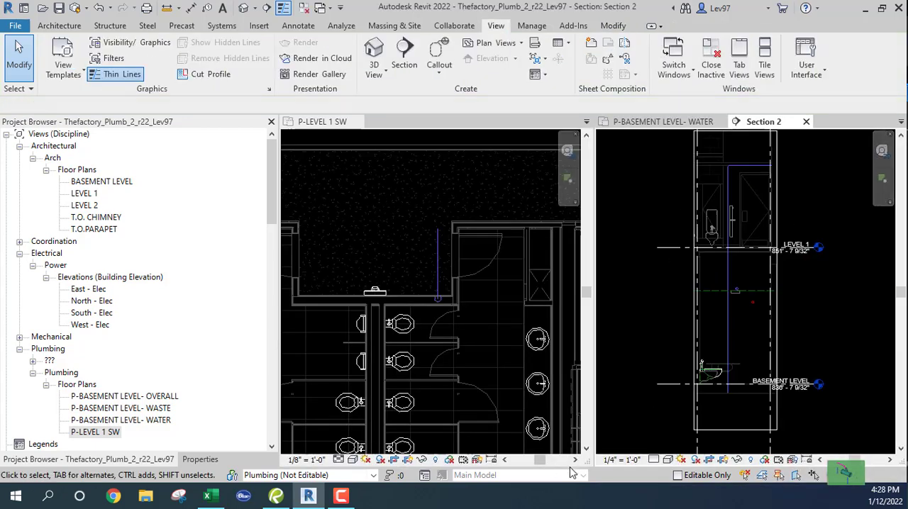
{"action": "left_click", "coordinate": [622, 460]}
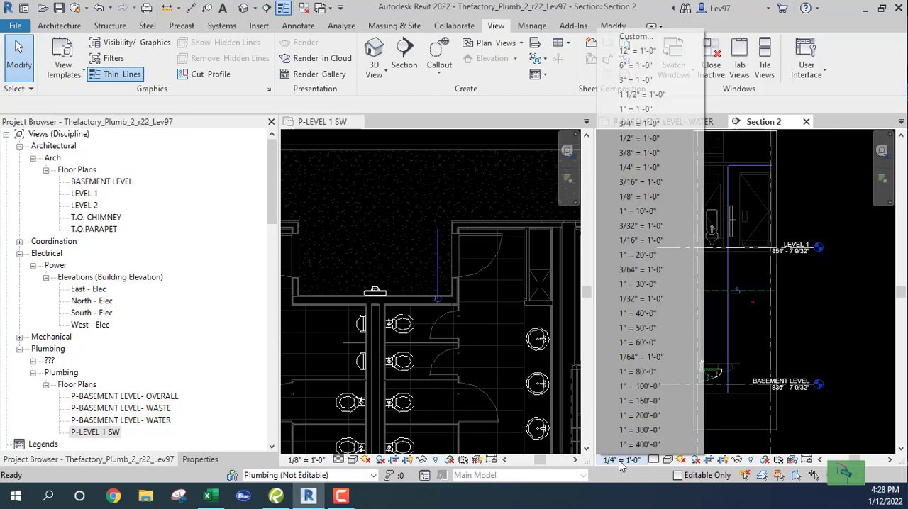
{"action": "left_click", "coordinate": [639, 138]}
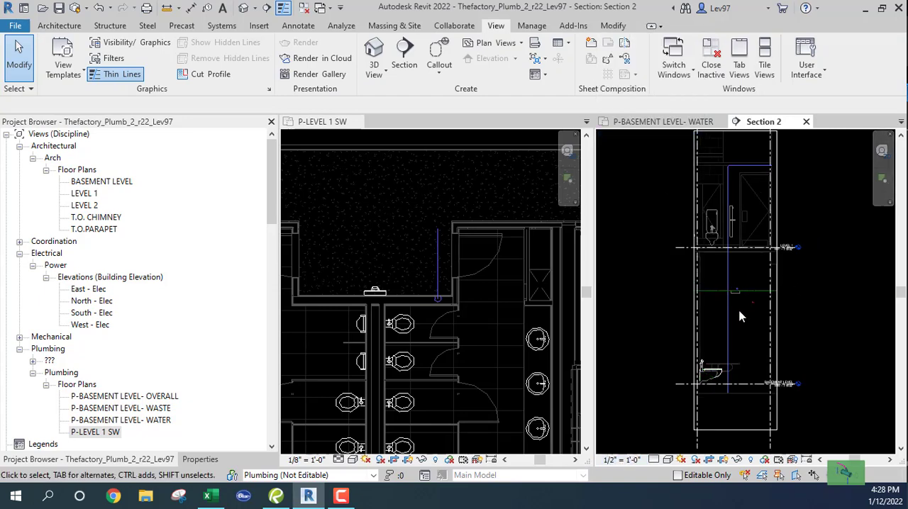
{"action": "scroll", "coordinate": [739, 294], "scroll_direction": "up", "scroll_amount": 6}
{"action": "scroll", "coordinate": [737, 293], "scroll_direction": "down", "scroll_amount": 4}
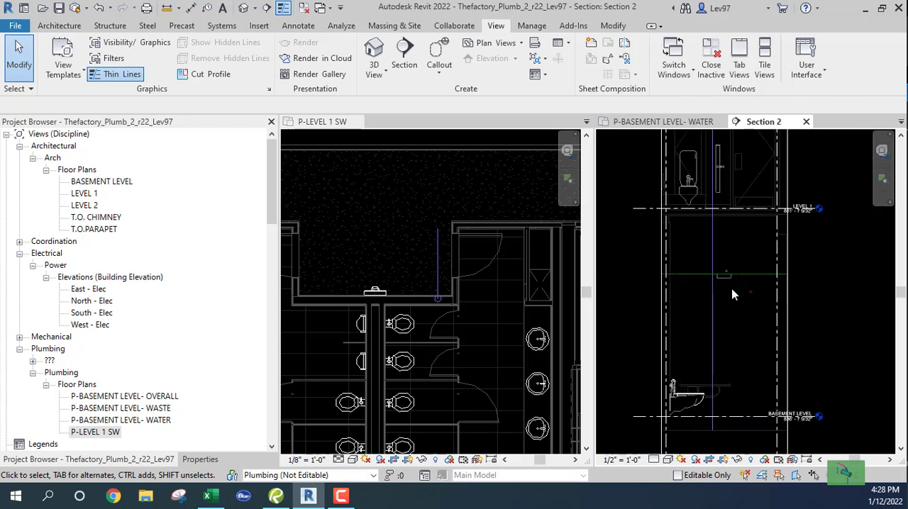
{"action": "middle_click_drag", "start_coordinate": [741, 348], "coordinate": [762, 314]}
{"action": "scroll", "coordinate": [751, 319], "scroll_direction": "up", "scroll_amount": 2}
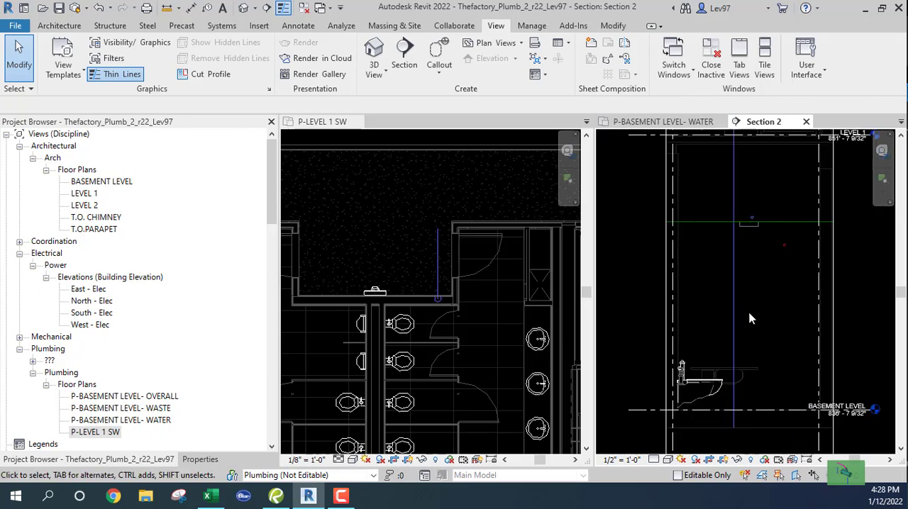
Shorten the vertical cold water riser in the section so its lower end sits at -2' 8", above the horizontal basement pipe
{"action": "left_click", "coordinate": [732, 306]}
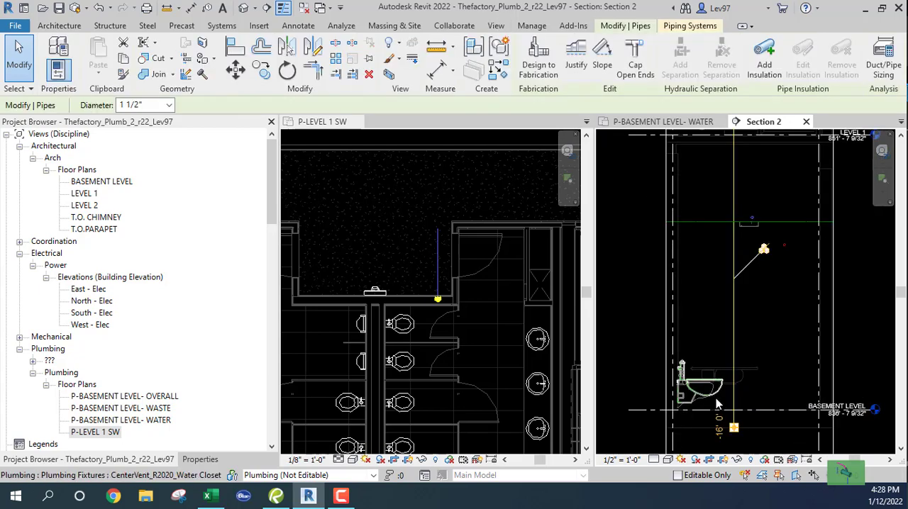
{"action": "left_click_drag", "start_coordinate": [734, 427], "coordinate": [737, 437]}
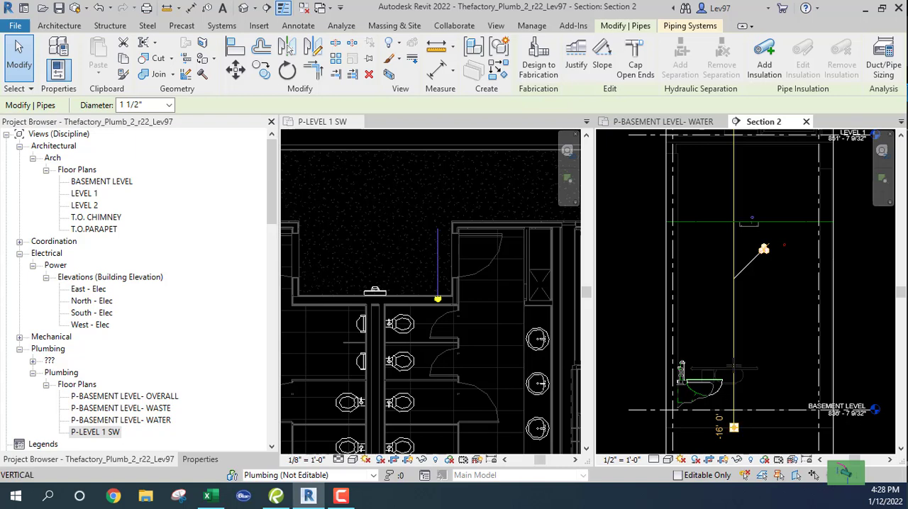
{"action": "left_click_drag", "start_coordinate": [734, 366], "coordinate": [734, 183]}
{"action": "scroll", "coordinate": [734, 211], "scroll_direction": "up", "scroll_amount": 3}
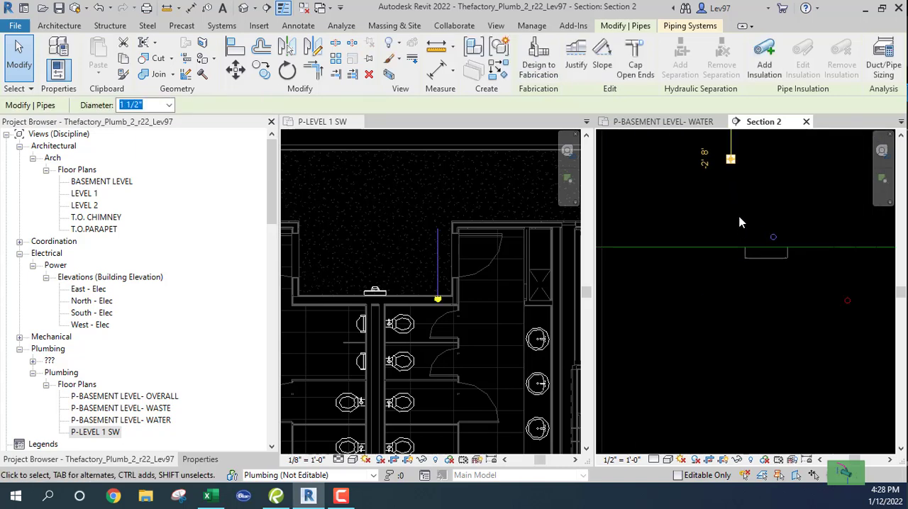
{"action": "middle_click_drag", "start_coordinate": [740, 222], "coordinate": [676, 293]}
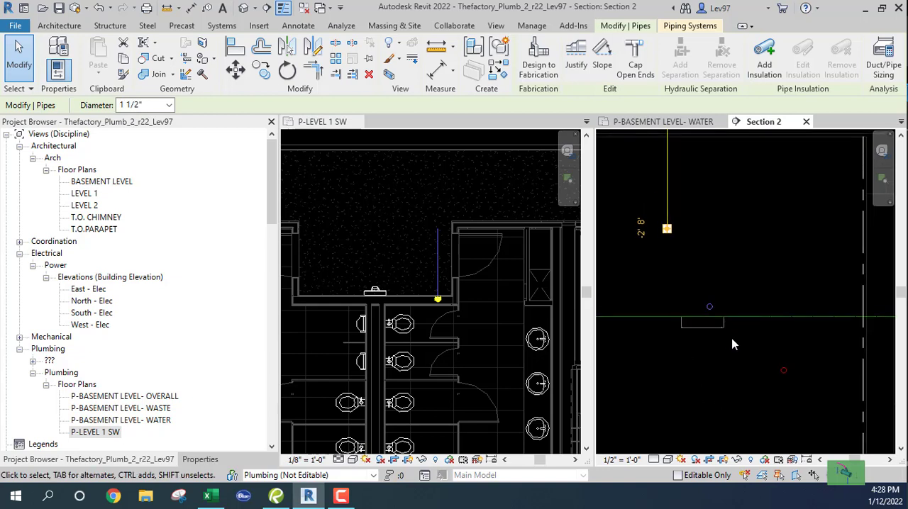
{"action": "scroll", "coordinate": [734, 345], "scroll_direction": "down", "scroll_amount": 3}
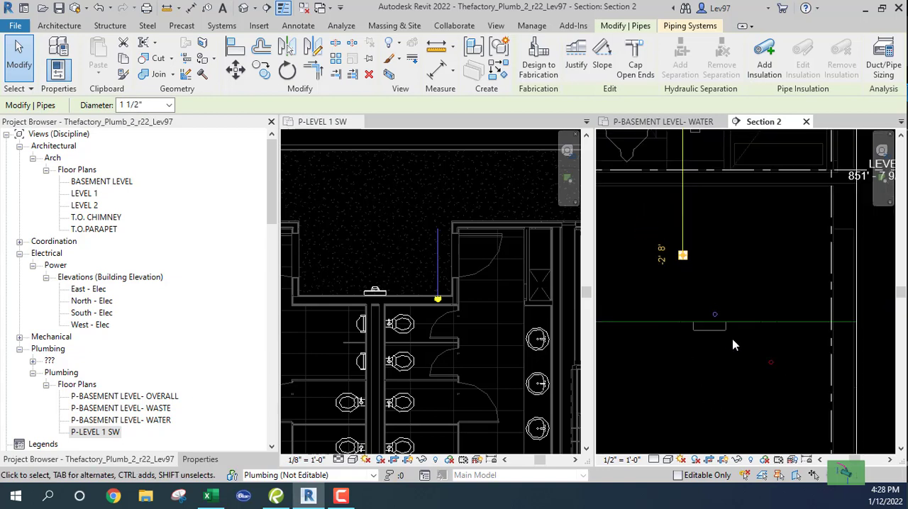
Set the section view's detail level to Medium and its visual style to Realistic
{"action": "left_click", "coordinate": [654, 461]}
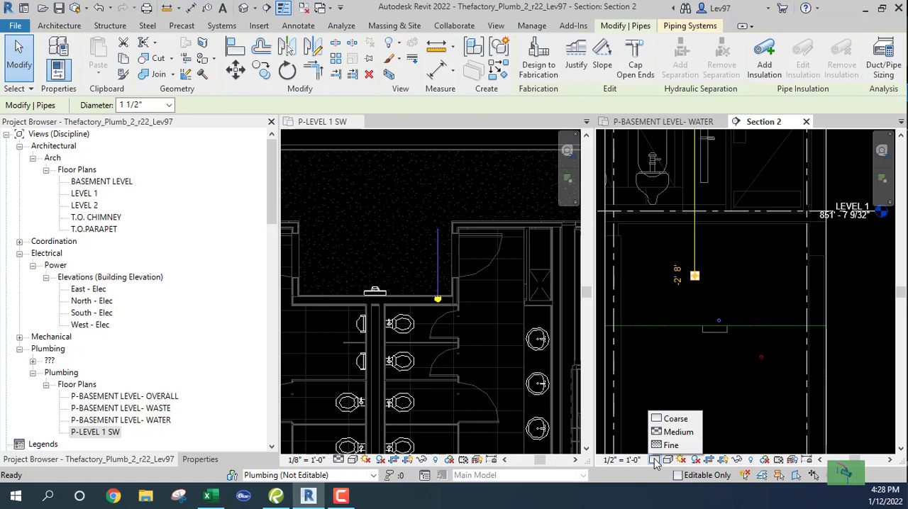
{"action": "left_click", "coordinate": [666, 432]}
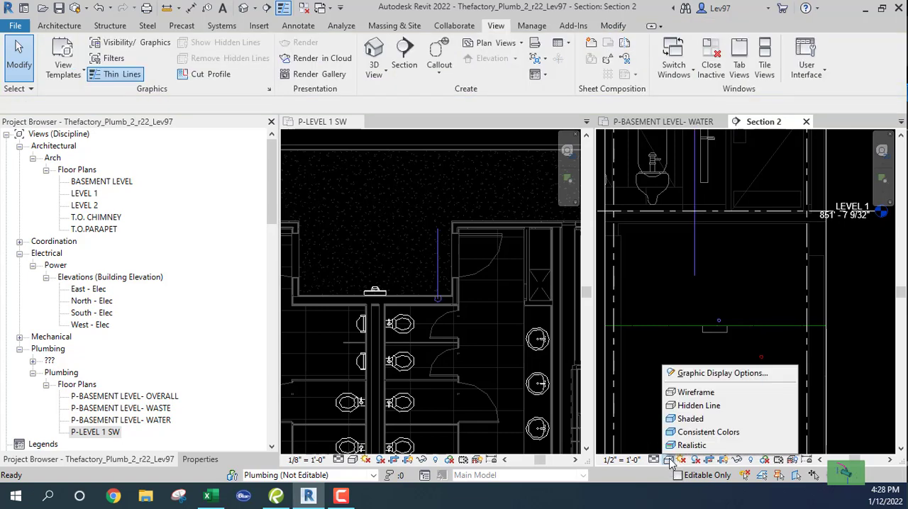
{"action": "left_click", "coordinate": [669, 459]}
{"action": "left_click", "coordinate": [687, 446]}
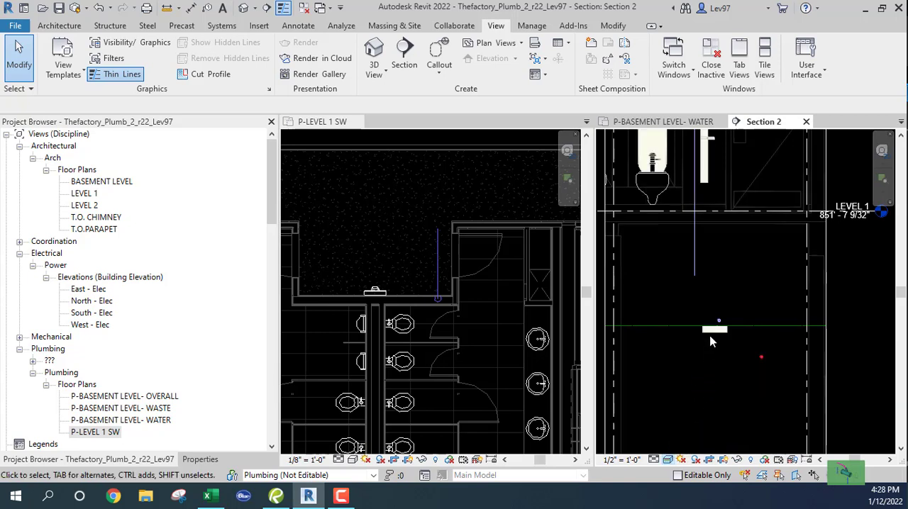
{"action": "scroll", "coordinate": [710, 326], "scroll_direction": "up", "scroll_amount": 4}
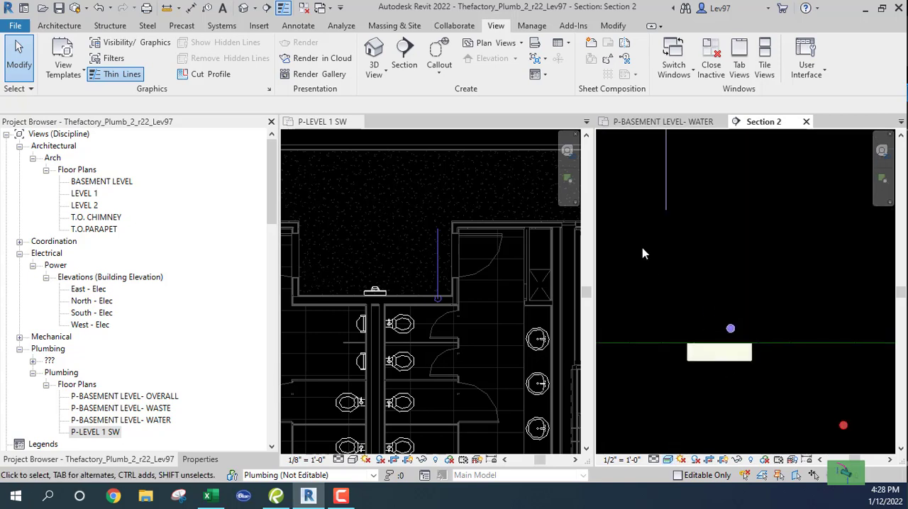
{"action": "scroll", "coordinate": [660, 230], "scroll_direction": "down", "scroll_amount": 2}
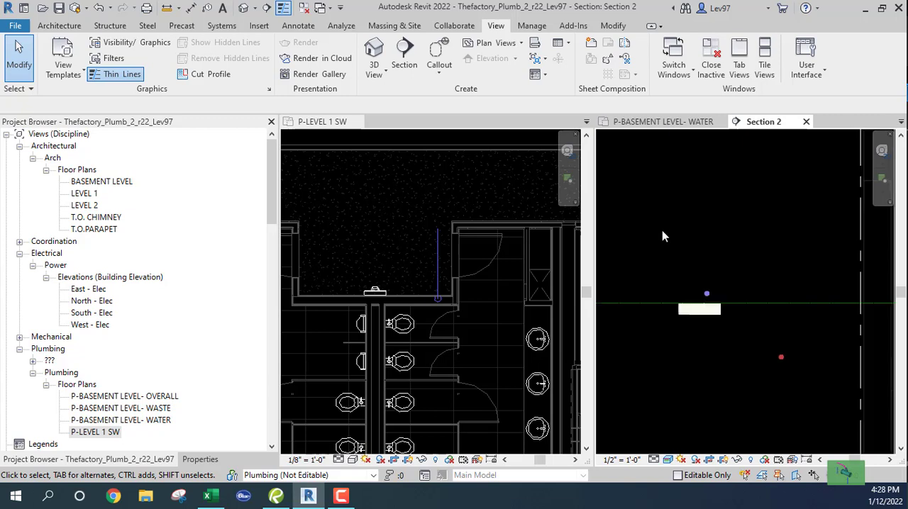
Set the section view's detail level to Fine
{"action": "left_click", "coordinate": [654, 460]}
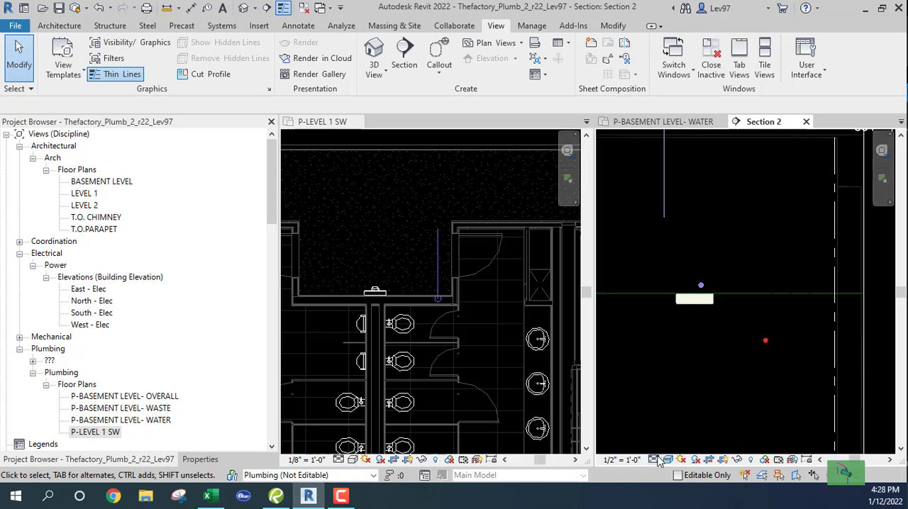
{"action": "left_click", "coordinate": [653, 461]}
{"action": "left_click", "coordinate": [670, 446]}
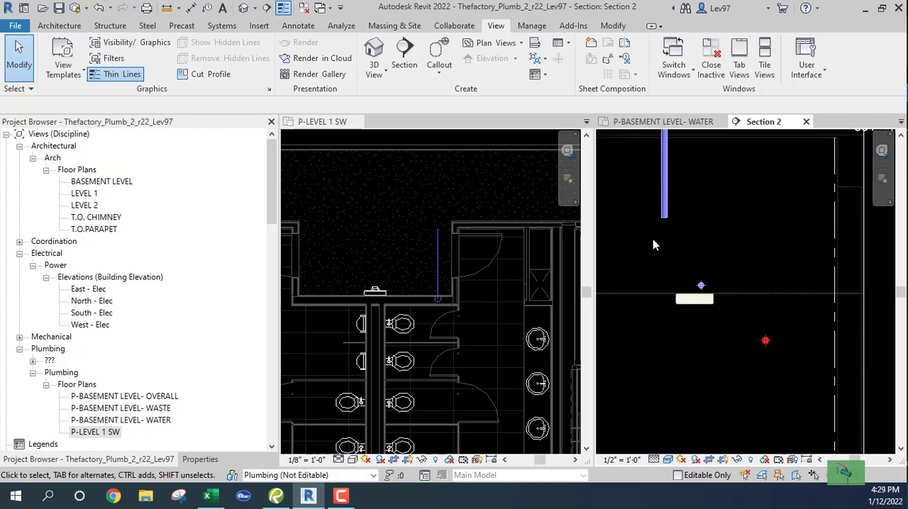
Draw a 1 1/2" horizontal pipe from the riser's lower end at -2' 8", ending directly above the basement cold water pipe
{"action": "left_click", "coordinate": [664, 213]}
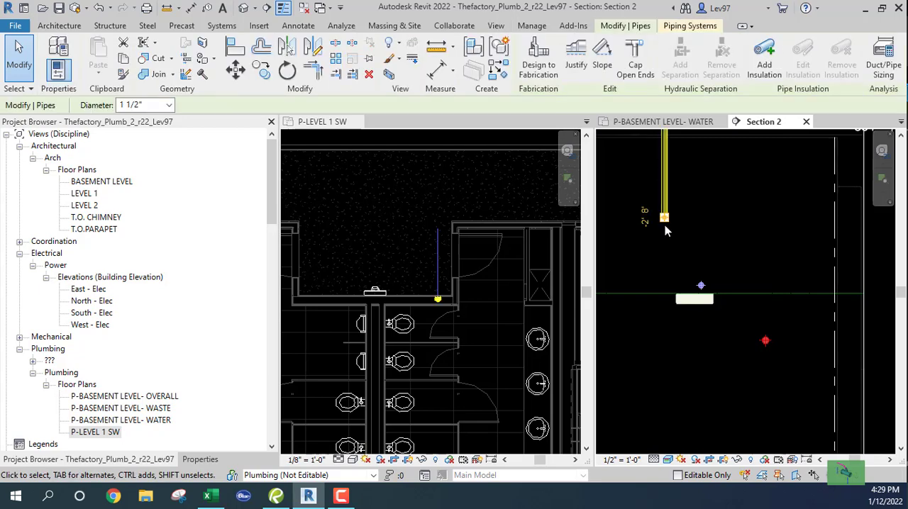
{"action": "right_click", "coordinate": [665, 222]}
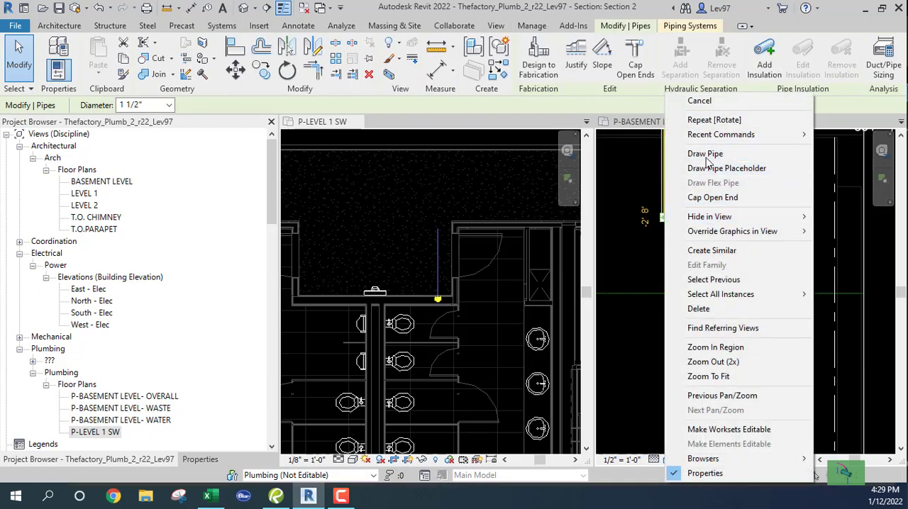
{"action": "left_click", "coordinate": [692, 151]}
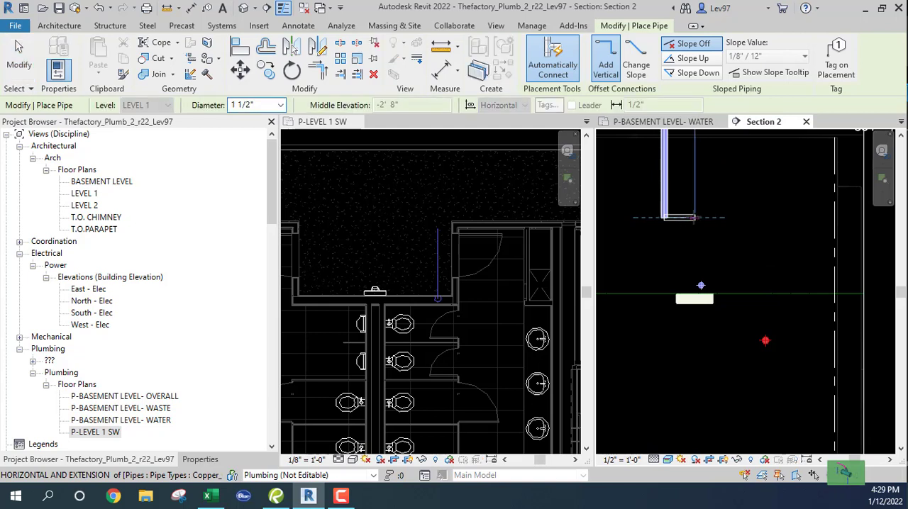
{"action": "left_click", "coordinate": [701, 218]}
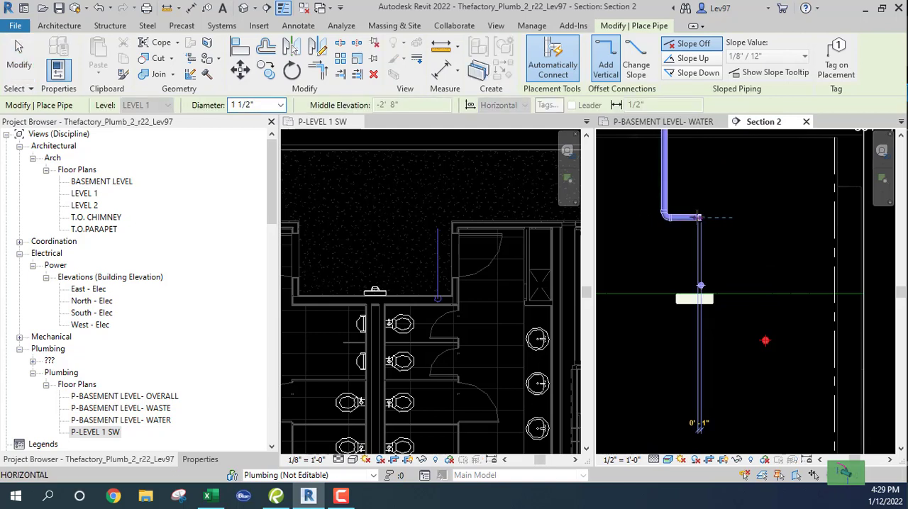
{"action": "key", "text": "Escape"}
{"action": "key", "text": "Escape"}
Check the middle elevation of the basement cold water pipe in the section
{"action": "middle_click_drag", "start_coordinate": [681, 275], "coordinate": [640, 245]}
{"action": "scroll", "coordinate": [641, 244], "scroll_direction": "up", "scroll_amount": 2}
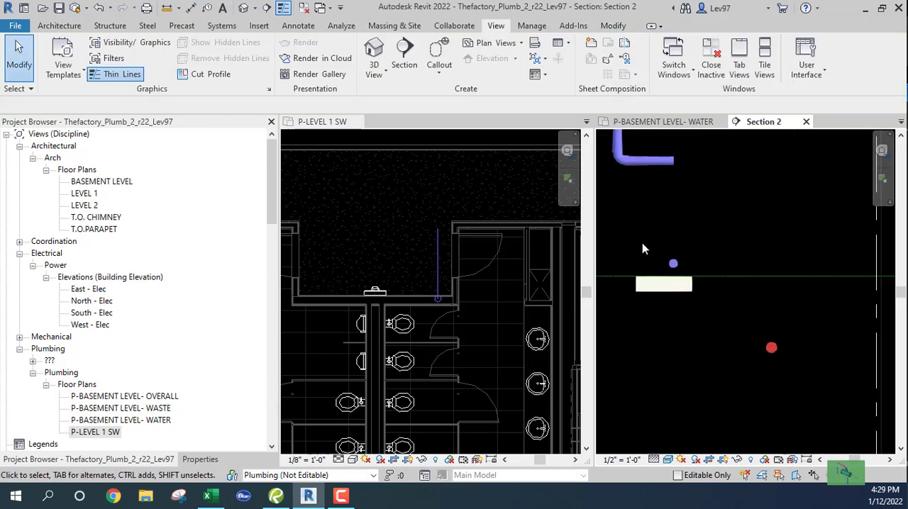
{"action": "left_click", "coordinate": [673, 263]}
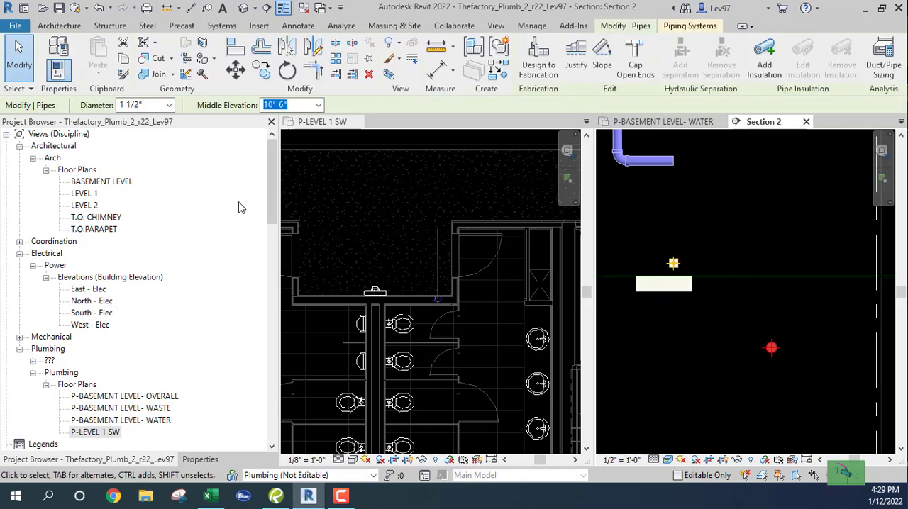
{"action": "key", "text": "Escape"}
{"action": "middle_click_drag", "start_coordinate": [679, 209], "coordinate": [830, 239]}
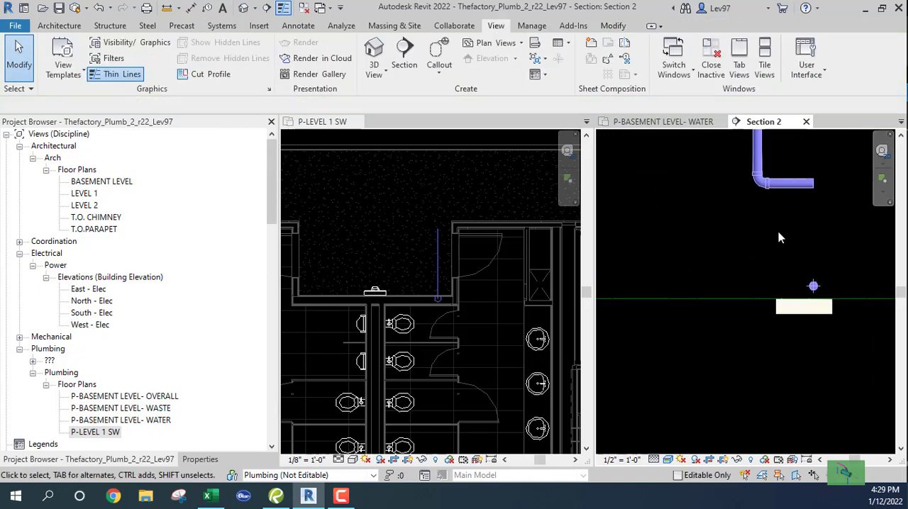
Nudge the horizontal cold water pipe at 9' 0" in the Level 1 plan three increments to the left
{"action": "left_click", "coordinate": [388, 276]}
{"action": "left_click", "coordinate": [406, 269]}
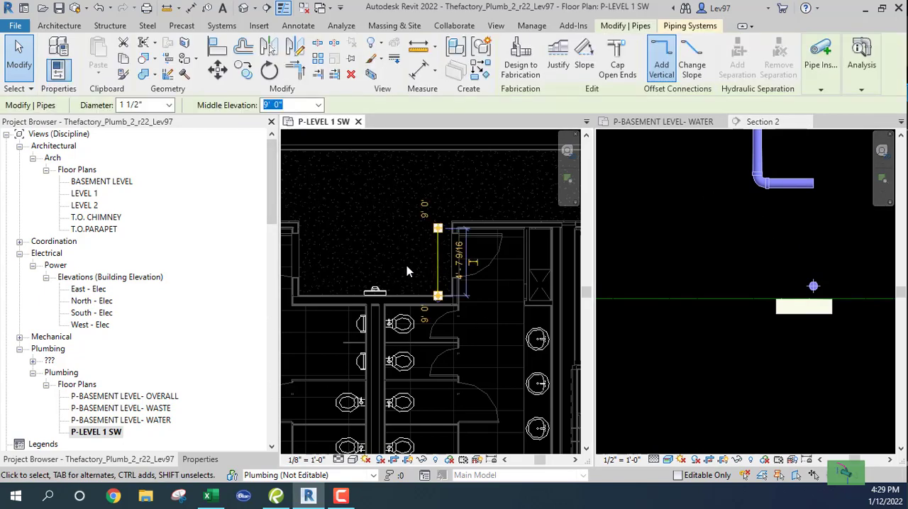
{"action": "key", "text": "Left"}
{"action": "key", "text": "Left"}
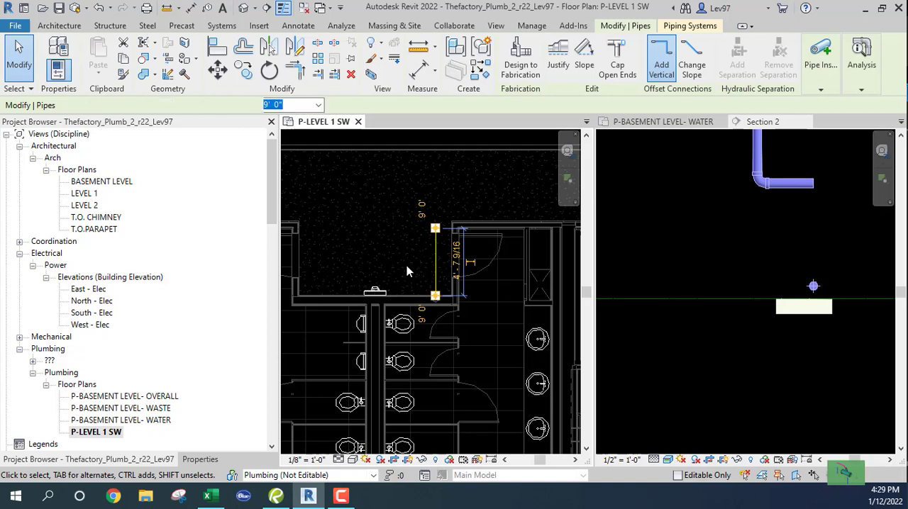
{"action": "key", "text": "Left"}
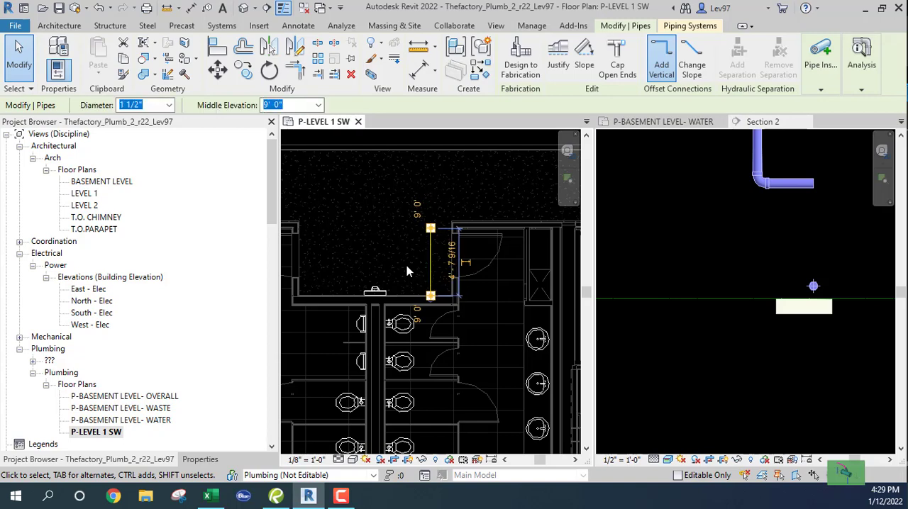
Nudge the riser, its elbow and the horizontal stub together two increments left in the section, away from the basement pipe
{"action": "scroll", "coordinate": [725, 245], "scroll_direction": "down", "scroll_amount": 3}
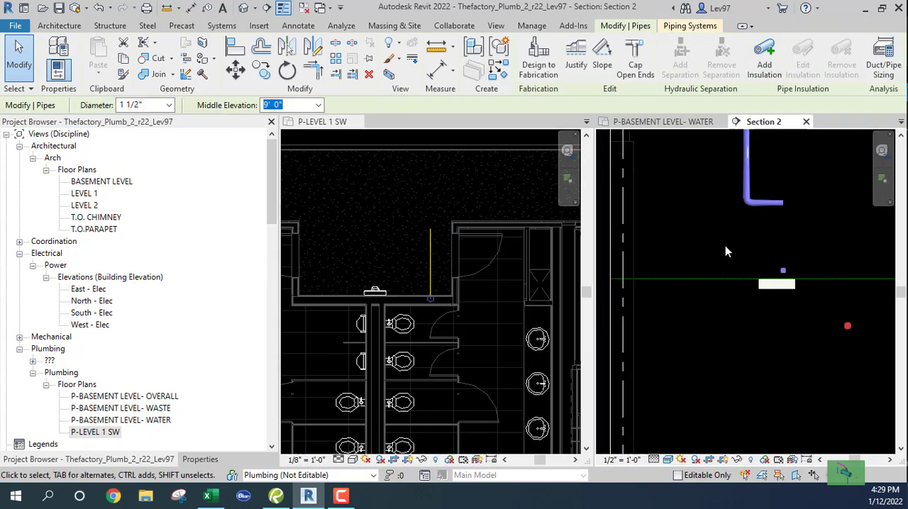
{"action": "middle_click_drag", "start_coordinate": [723, 259], "coordinate": [687, 312]}
{"action": "left_click_drag", "start_coordinate": [734, 288], "coordinate": [674, 261]}
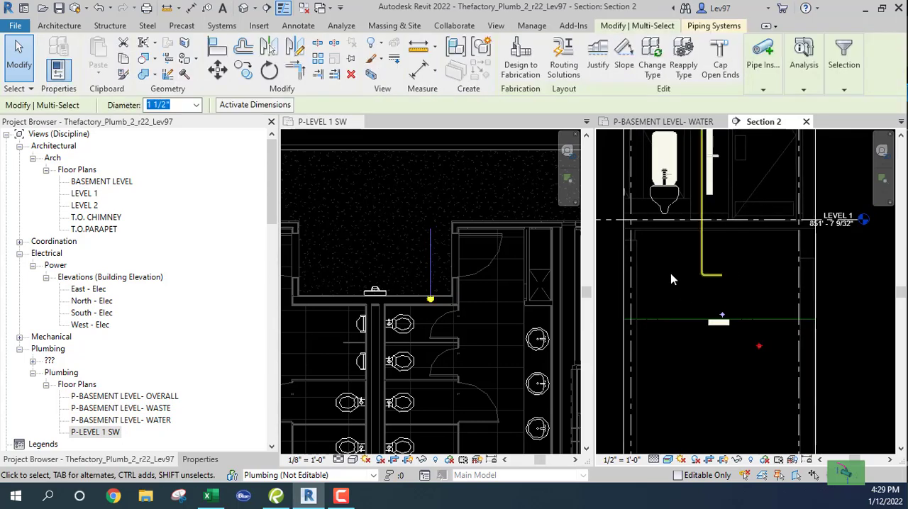
{"action": "key", "text": "Left"}
{"action": "key", "text": "Left"}
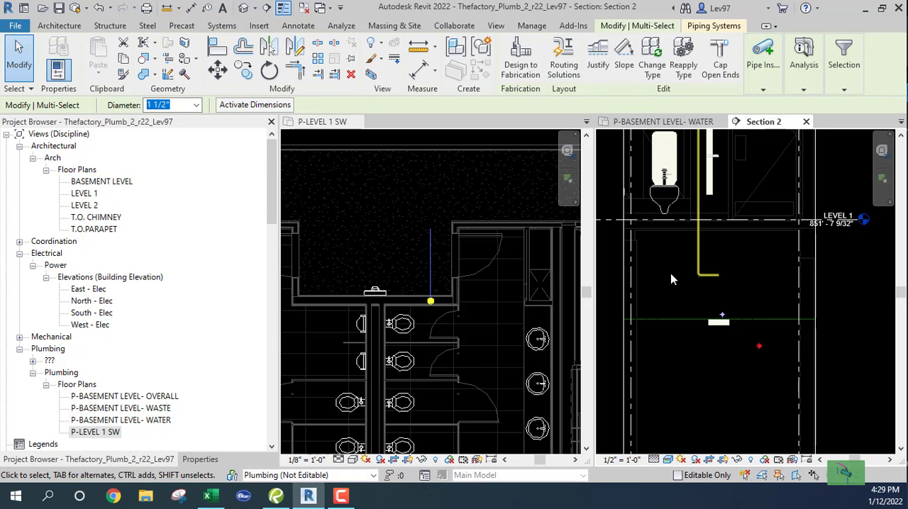
Try extending the riser's stub to the cold water main with Trim/Extend Single Element in the basement water plan, and undo it
{"action": "left_click", "coordinate": [651, 123]}
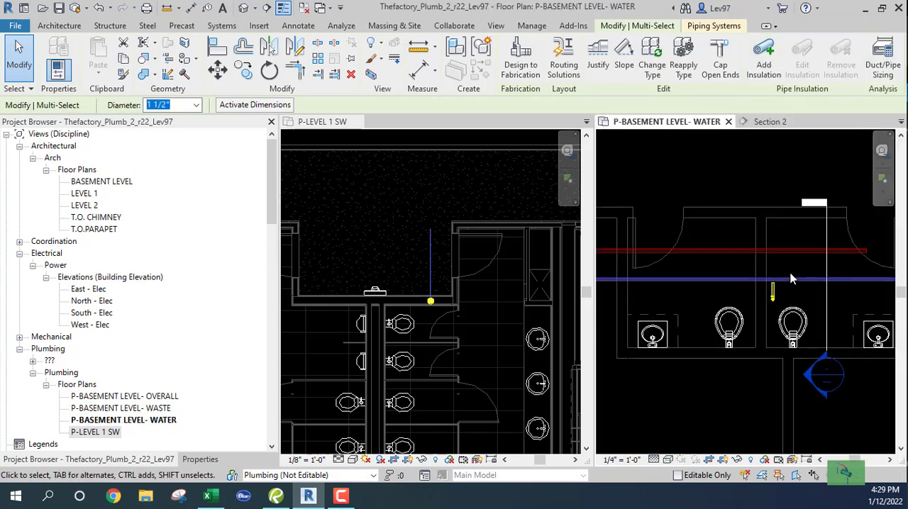
{"action": "left_click", "coordinate": [806, 295]}
{"action": "scroll", "coordinate": [773, 288], "scroll_direction": "up", "scroll_amount": 1}
{"action": "scroll", "coordinate": [774, 286], "scroll_direction": "up", "scroll_amount": 4}
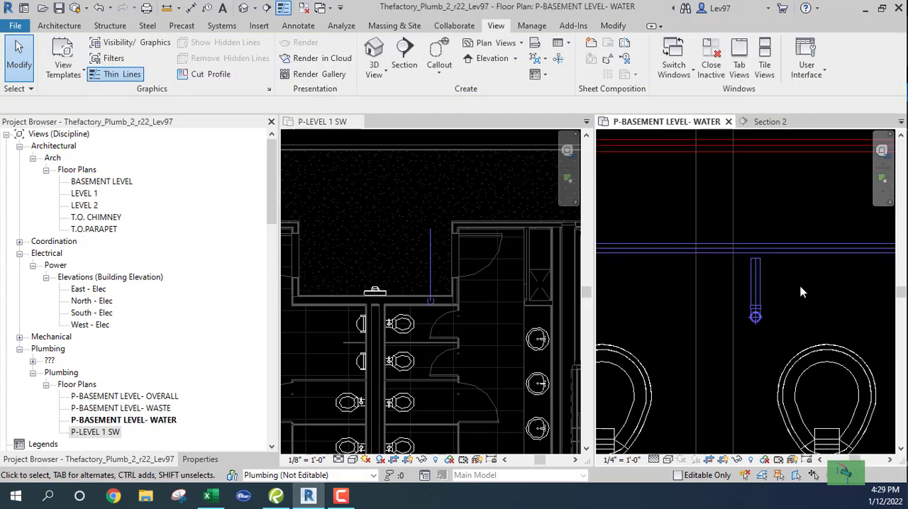
{"action": "scroll", "coordinate": [800, 291], "scroll_direction": "down", "scroll_amount": 4}
{"action": "middle_click_drag", "start_coordinate": [802, 298], "coordinate": [741, 320]}
{"action": "scroll", "coordinate": [736, 319], "scroll_direction": "up", "scroll_amount": 2}
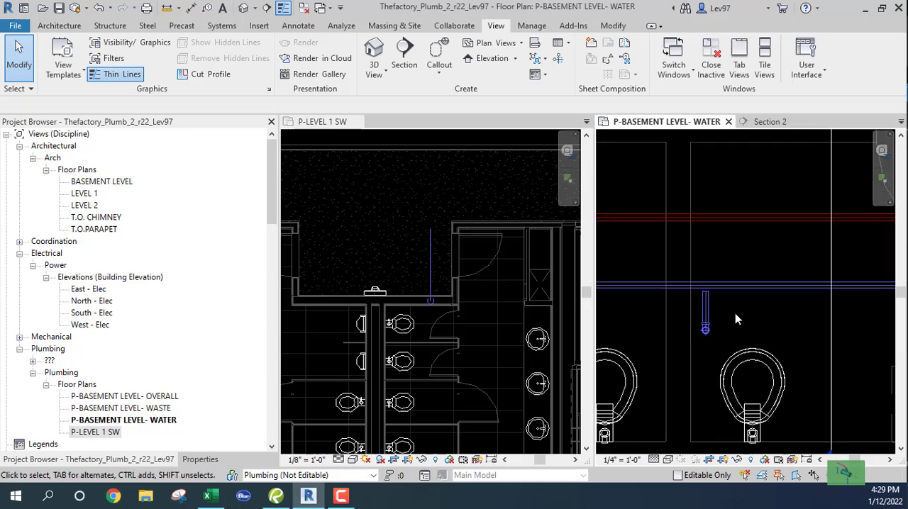
{"action": "scroll", "coordinate": [722, 306], "scroll_direction": "up", "scroll_amount": 2}
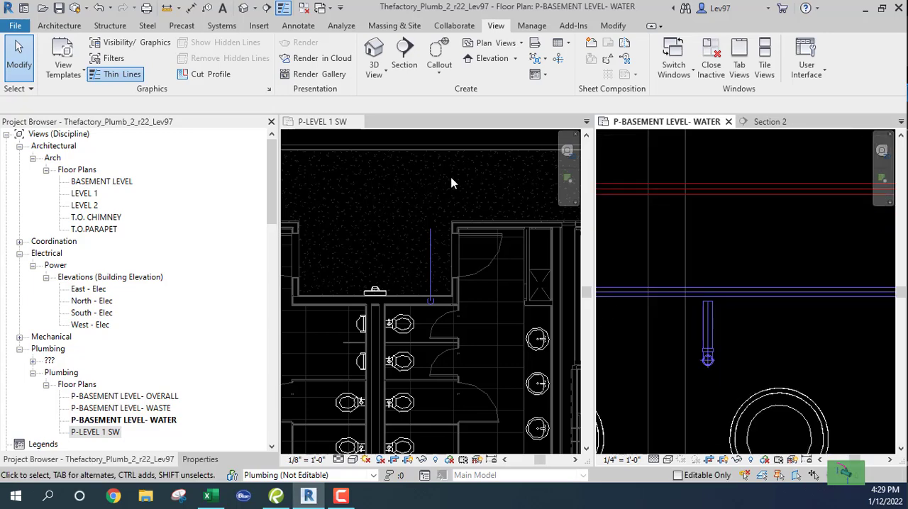
{"action": "left_click", "coordinate": [613, 27]}
{"action": "left_click", "coordinate": [343, 75]}
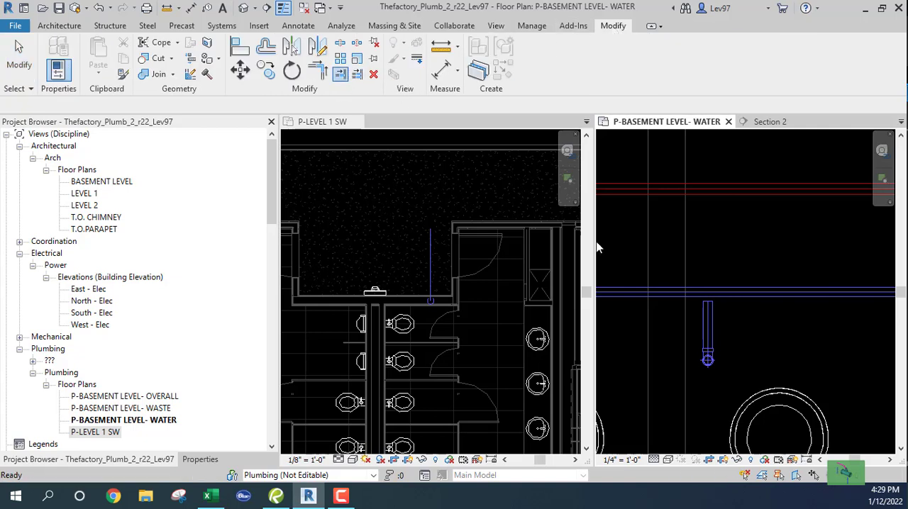
{"action": "left_click", "coordinate": [709, 322]}
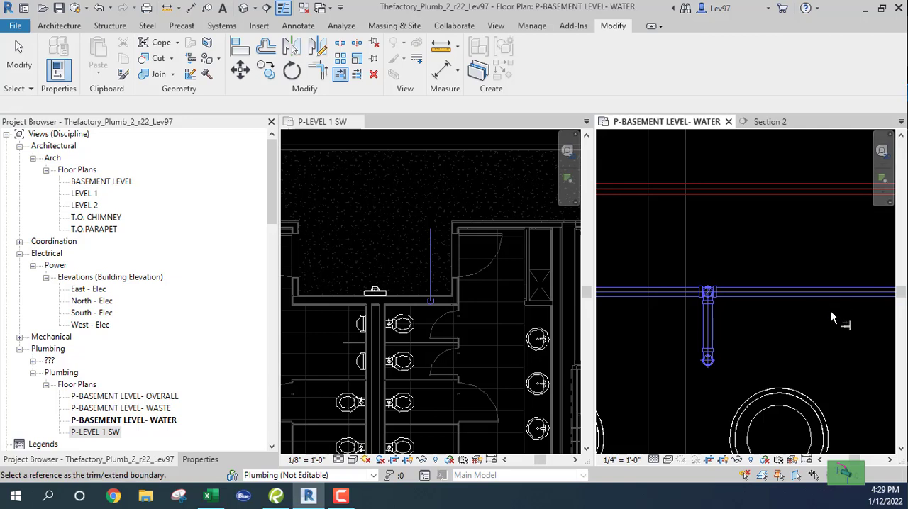
{"action": "left_click", "coordinate": [100, 9]}
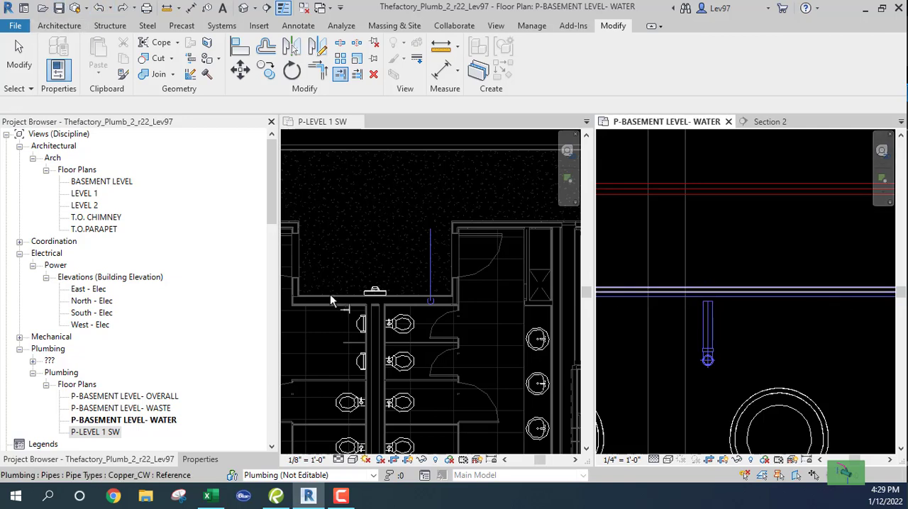
Return to the section view and tile all open views
{"action": "left_click", "coordinate": [769, 122]}
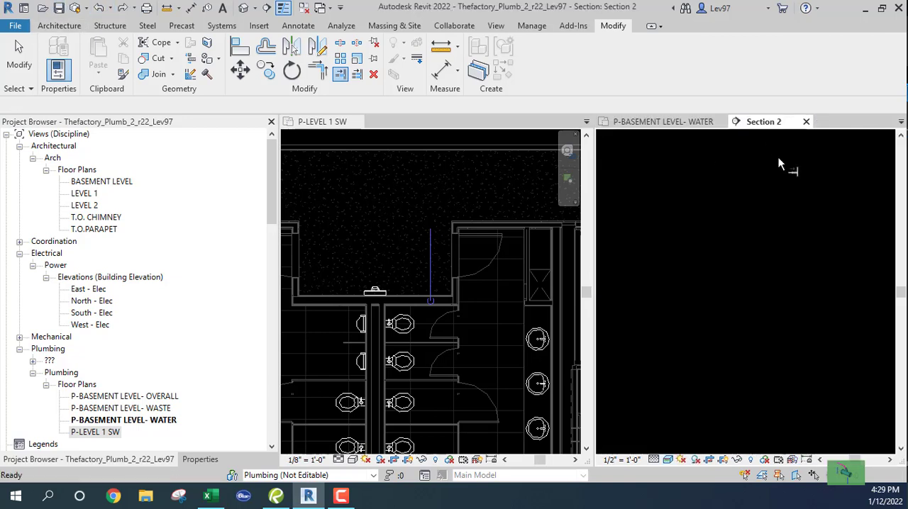
{"action": "left_click", "coordinate": [496, 26]}
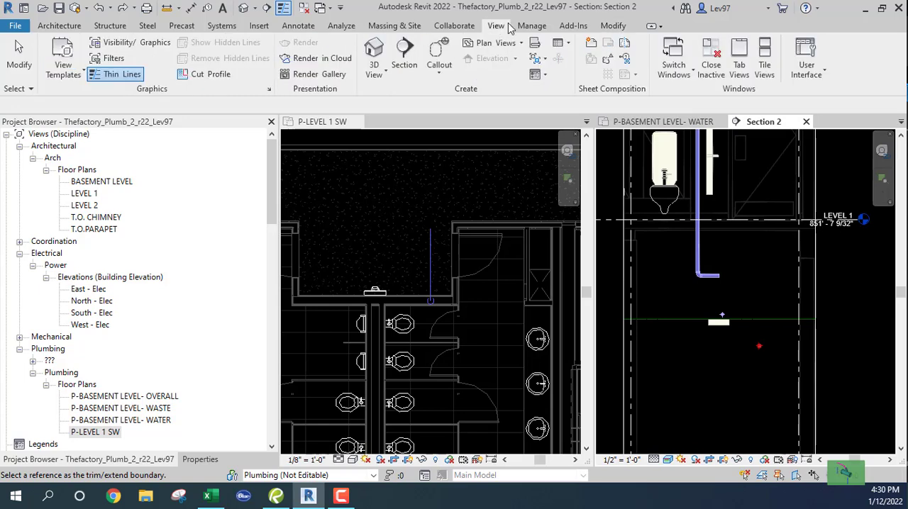
{"action": "left_click", "coordinate": [763, 62]}
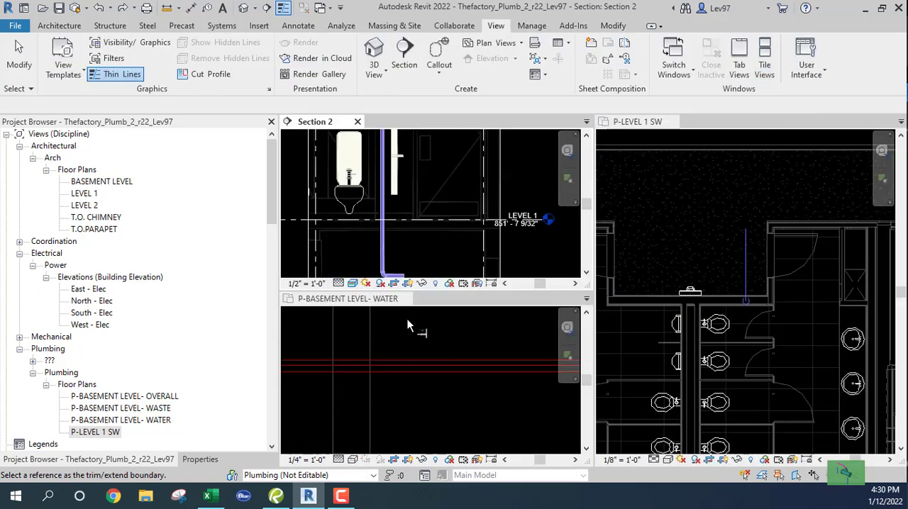
Lower the riser's horizontal stub in the section to a middle elevation of -4' 6", in line with the basement cold water pipe
{"action": "scroll", "coordinate": [431, 254], "scroll_direction": "down", "scroll_amount": 3}
{"action": "middle_click_drag", "start_coordinate": [434, 254], "coordinate": [509, 147]}
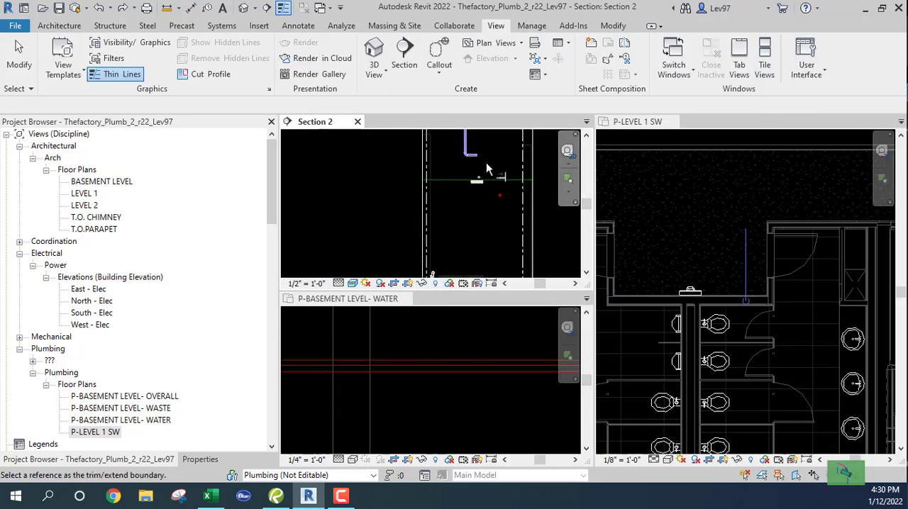
{"action": "scroll", "coordinate": [486, 161], "scroll_direction": "up", "scroll_amount": 2}
{"action": "key", "text": "Escape"}
{"action": "middle_click_drag", "start_coordinate": [494, 182], "coordinate": [400, 204]}
{"action": "scroll", "coordinate": [481, 248], "scroll_direction": "up", "scroll_amount": 3}
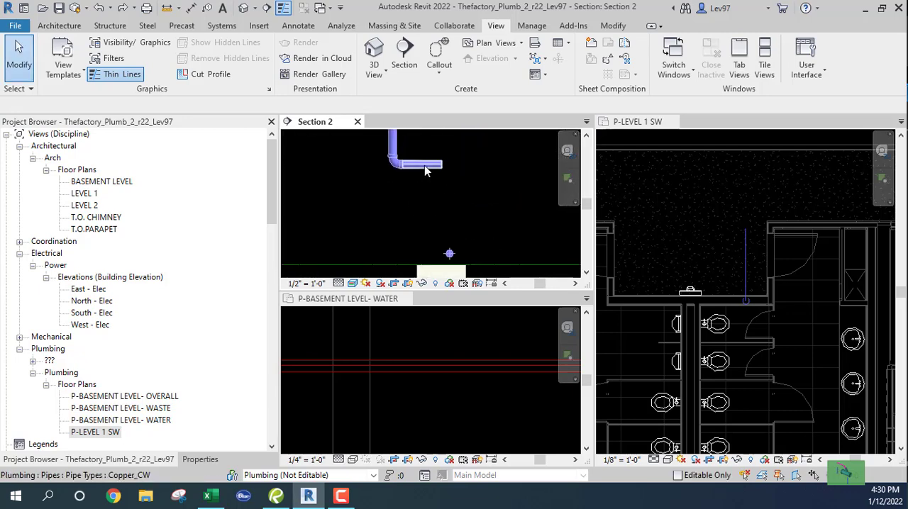
{"action": "left_click_drag", "start_coordinate": [425, 168], "coordinate": [421, 257]}
{"action": "scroll", "coordinate": [485, 234], "scroll_direction": "up", "scroll_amount": 3}
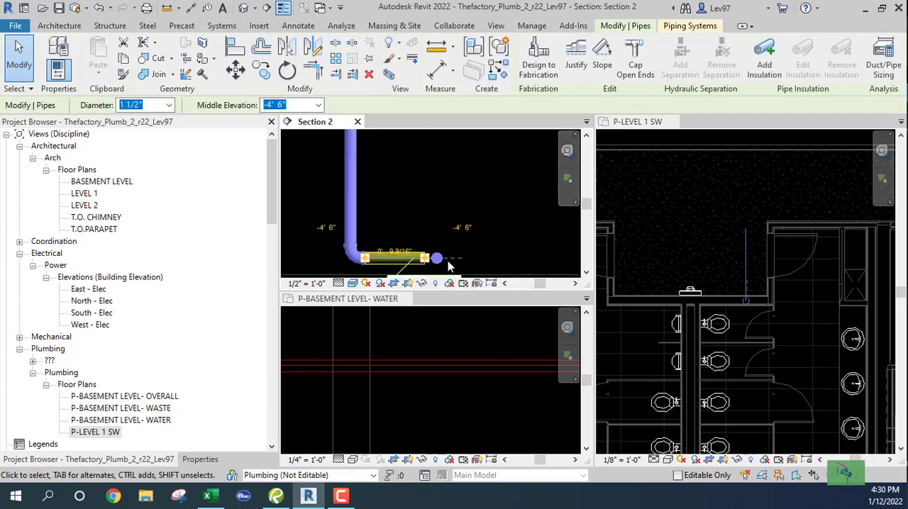
{"action": "left_click", "coordinate": [495, 225]}
{"action": "middle_click_drag", "start_coordinate": [503, 239], "coordinate": [549, 232]}
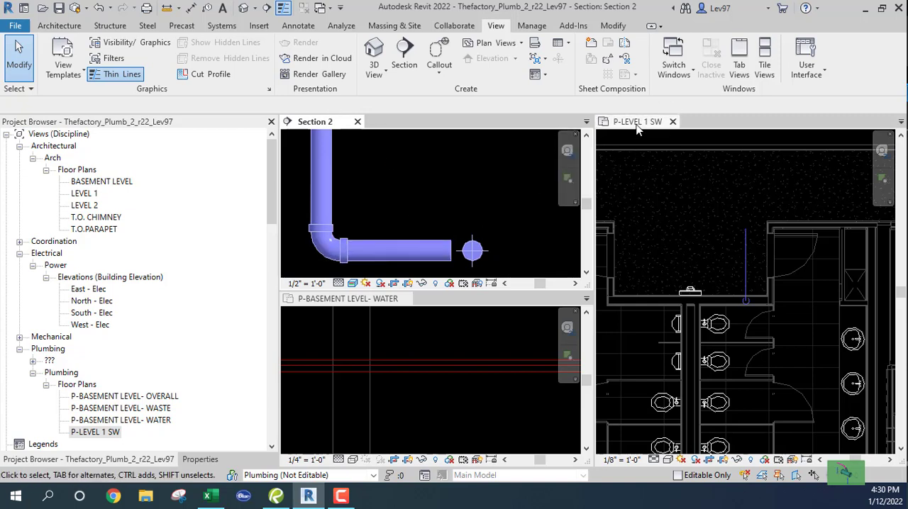
Extend the stub to the cold water main in the basement water plan with Trim/Extend Single Element, joining the two pipes
{"action": "left_click", "coordinate": [368, 354]}
{"action": "scroll", "coordinate": [434, 397], "scroll_direction": "down", "scroll_amount": 3}
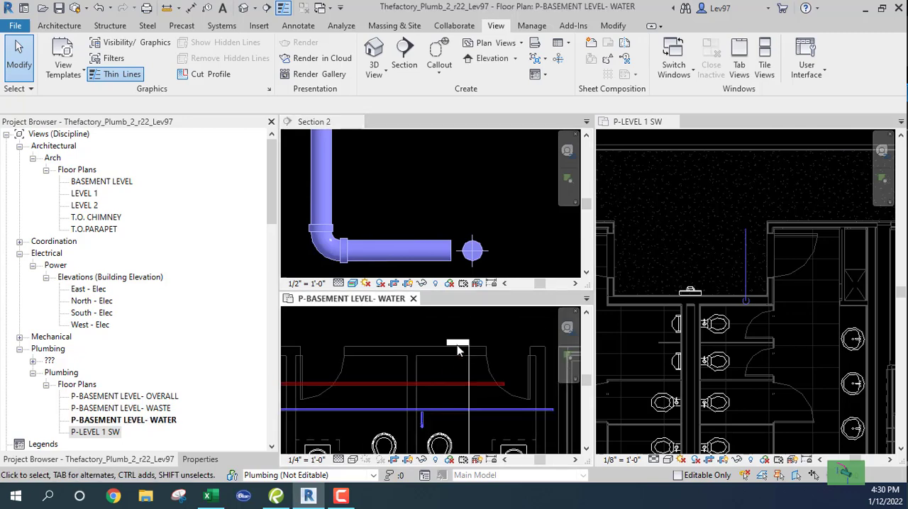
{"action": "scroll", "coordinate": [440, 401], "scroll_direction": "down", "scroll_amount": 2}
{"action": "scroll", "coordinate": [488, 389], "scroll_direction": "up", "scroll_amount": 5}
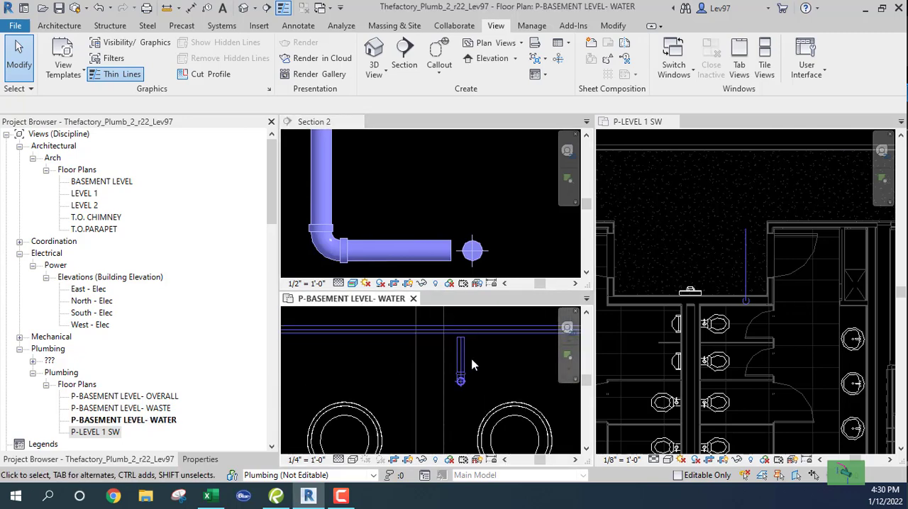
{"action": "middle_click_drag", "start_coordinate": [488, 389], "coordinate": [402, 435]}
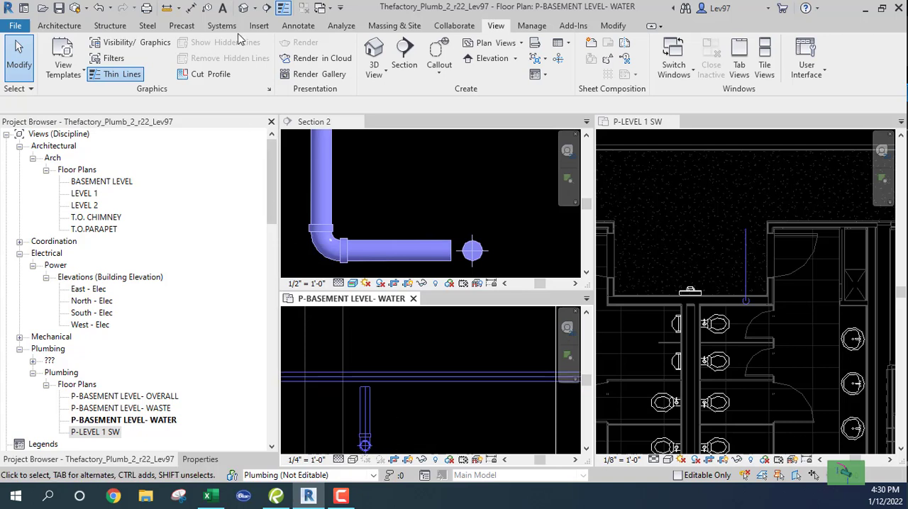
{"action": "left_click", "coordinate": [613, 26]}
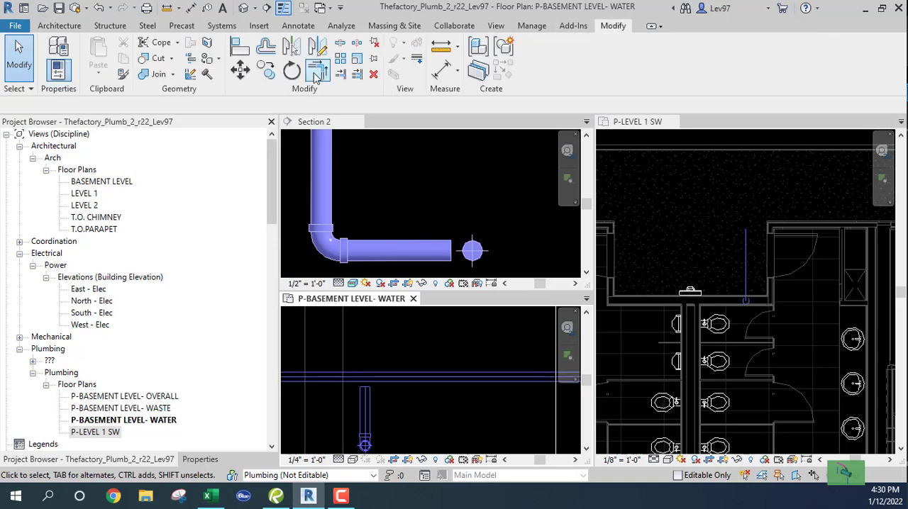
{"action": "left_click", "coordinate": [400, 377]}
{"action": "left_click", "coordinate": [374, 395]}
{"action": "key", "text": "Escape"}
{"action": "key", "text": "Escape"}
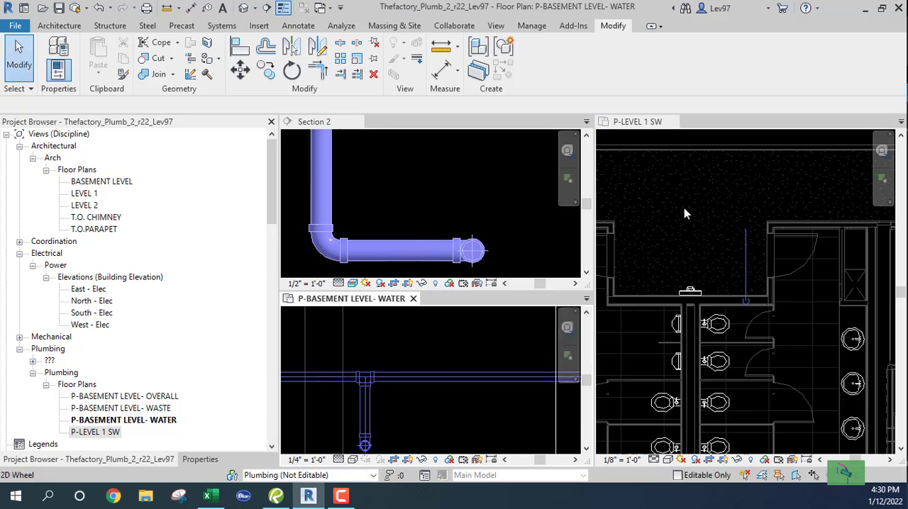
Close the Level 1 plan and arrange the remaining views as tabs in one window
{"action": "left_click", "coordinate": [673, 122]}
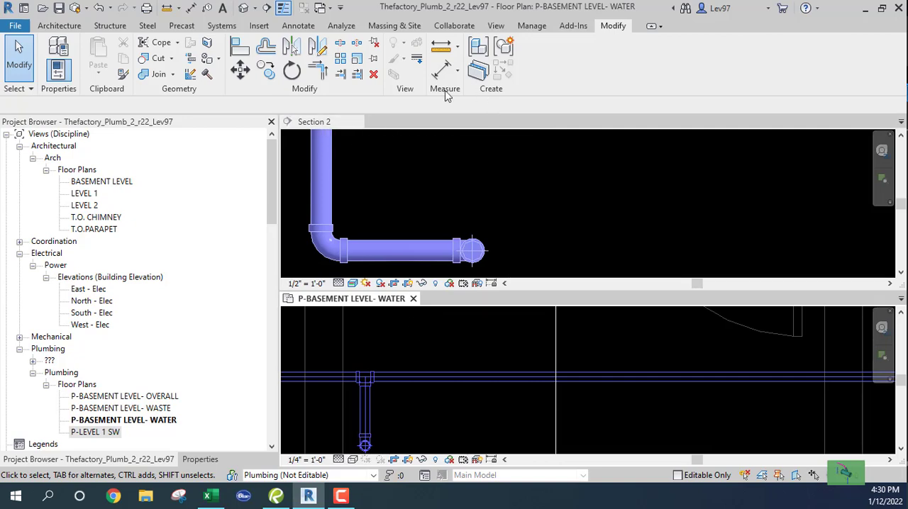
{"action": "left_click", "coordinate": [495, 25]}
{"action": "left_click", "coordinate": [736, 69]}
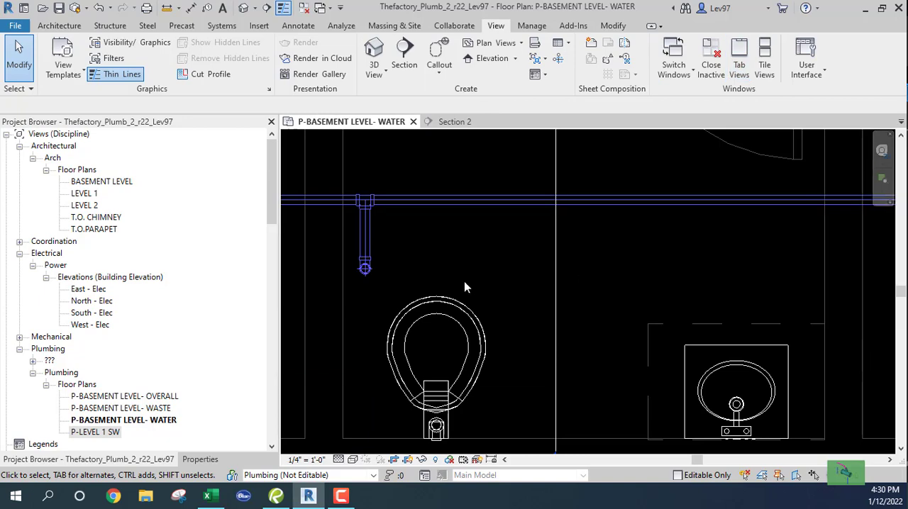
Examine the restroom fixtures and the cold water main with its new branch in the basement water plan
{"action": "scroll", "coordinate": [465, 270], "scroll_direction": "down", "scroll_amount": 5}
{"action": "middle_click_drag", "start_coordinate": [475, 288], "coordinate": [657, 301]}
{"action": "scroll", "coordinate": [402, 319], "scroll_direction": "up", "scroll_amount": 3}
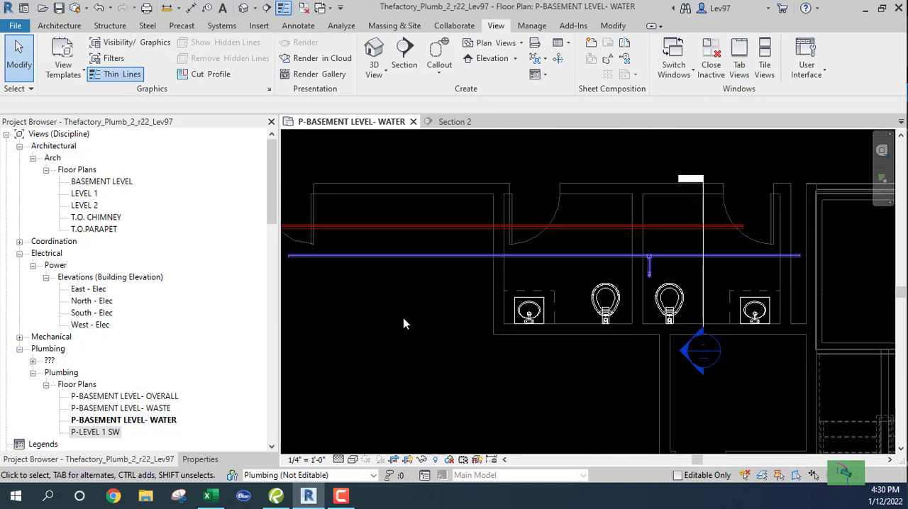
{"action": "scroll", "coordinate": [411, 310], "scroll_direction": "down", "scroll_amount": 3}
{"action": "mouse_move", "coordinate": [442, 310]}
{"action": "middle_mouse_down"}
{"action": "mouse_move", "coordinate": [610, 311]}
{"action": "mouse_move", "coordinate": [434, 297]}
{"action": "middle_mouse_up"}
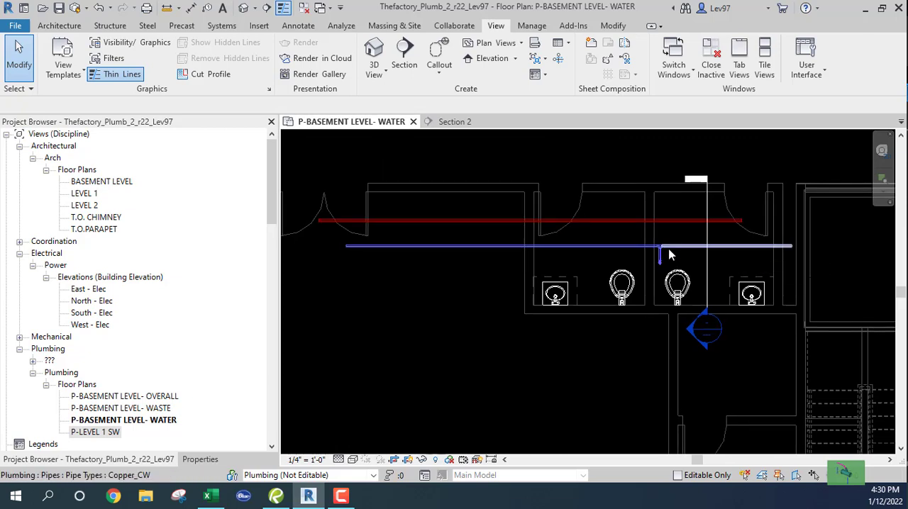
{"action": "scroll", "coordinate": [575, 303], "scroll_direction": "up", "scroll_amount": 3}
{"action": "scroll", "coordinate": [608, 290], "scroll_direction": "up", "scroll_amount": 1}
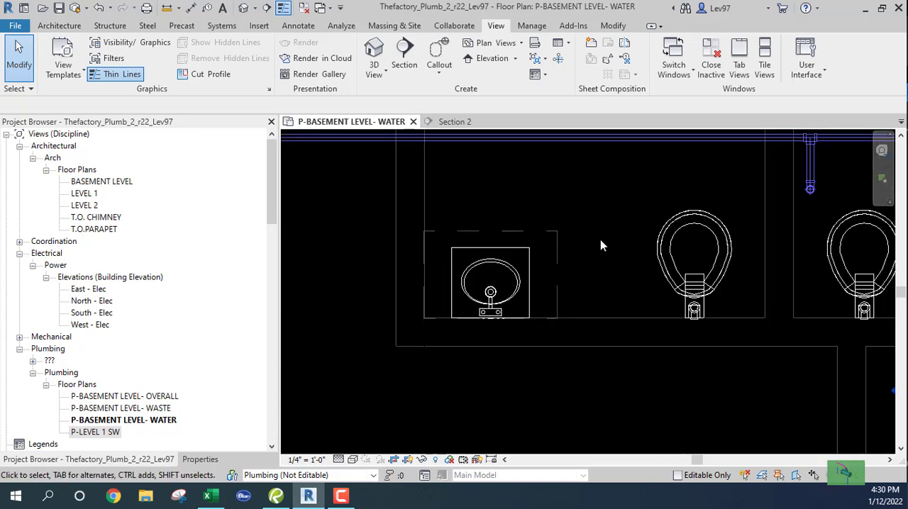
{"action": "scroll", "coordinate": [600, 240], "scroll_direction": "down", "scroll_amount": 3}
{"action": "middle_click_drag", "start_coordinate": [729, 292], "coordinate": [694, 305]}
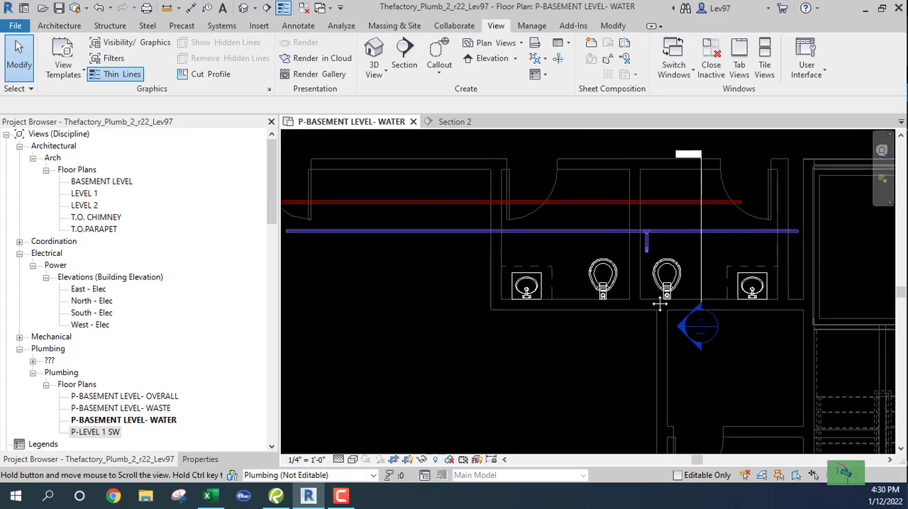
Draw a pipe from the leftmost lavatory's cold water connector into the wall, then toward the main at middle elevation 10' 6" and 3/4" diameter
{"action": "scroll", "coordinate": [541, 318], "scroll_direction": "up", "scroll_amount": 3}
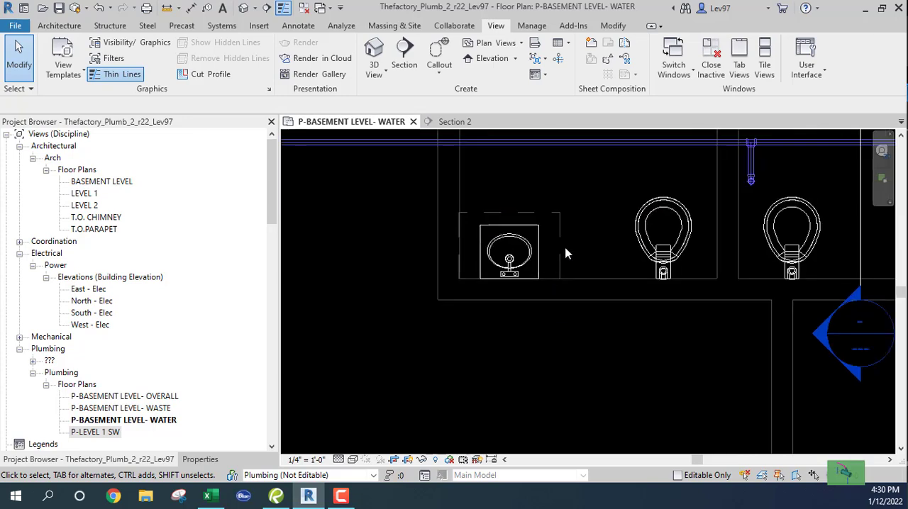
{"action": "left_click", "coordinate": [520, 231]}
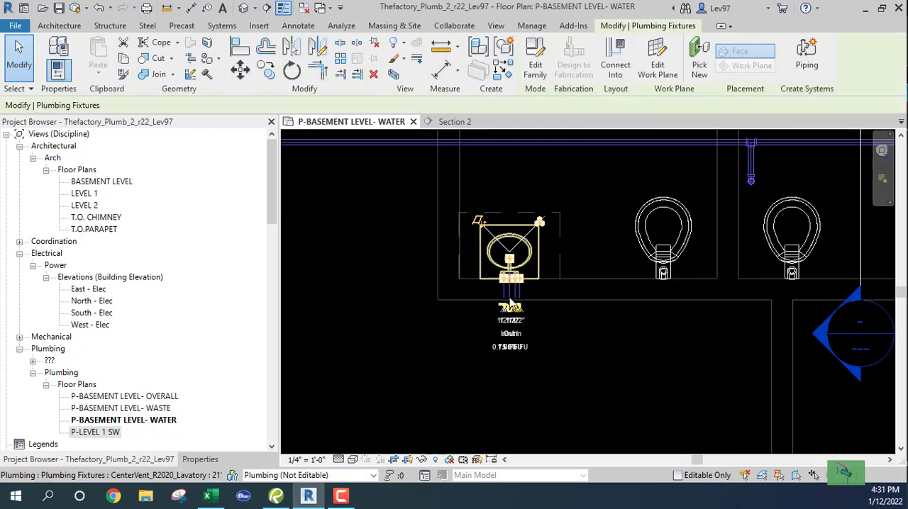
{"action": "scroll", "coordinate": [505, 301], "scroll_direction": "up", "scroll_amount": 2}
{"action": "scroll", "coordinate": [507, 296], "scroll_direction": "up", "scroll_amount": 1}
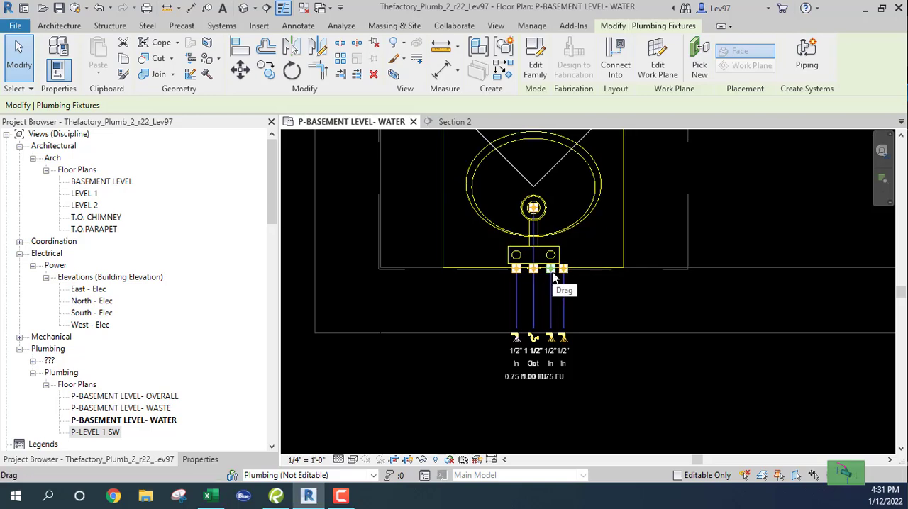
{"action": "left_click", "coordinate": [516, 339]}
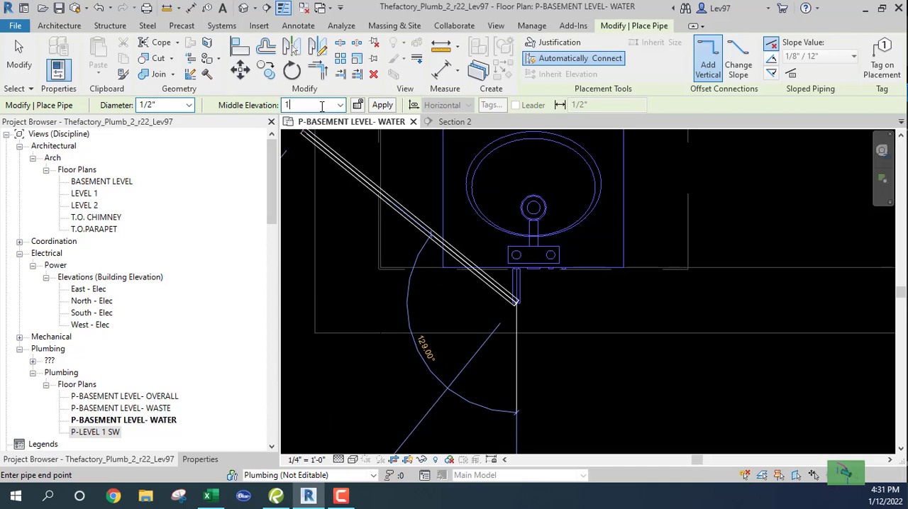
{"action": "key", "text": "Return"}
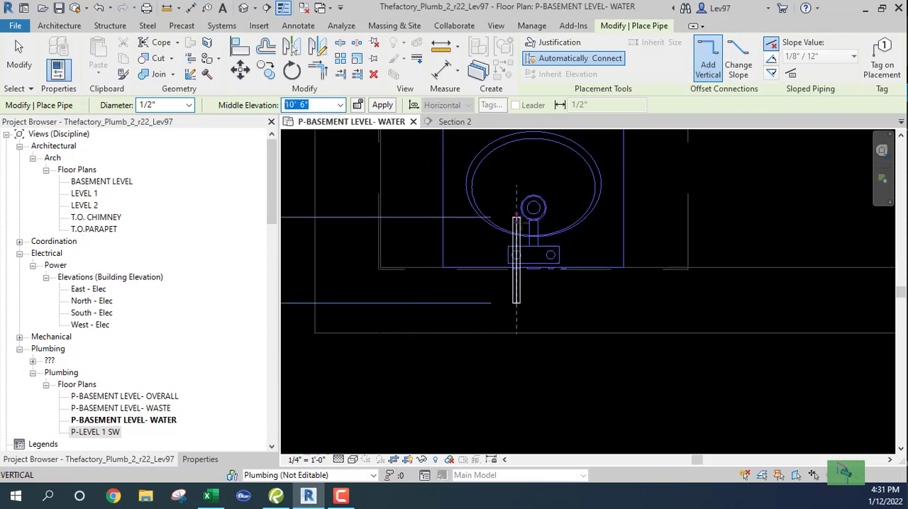
{"action": "left_click", "coordinate": [188, 106]}
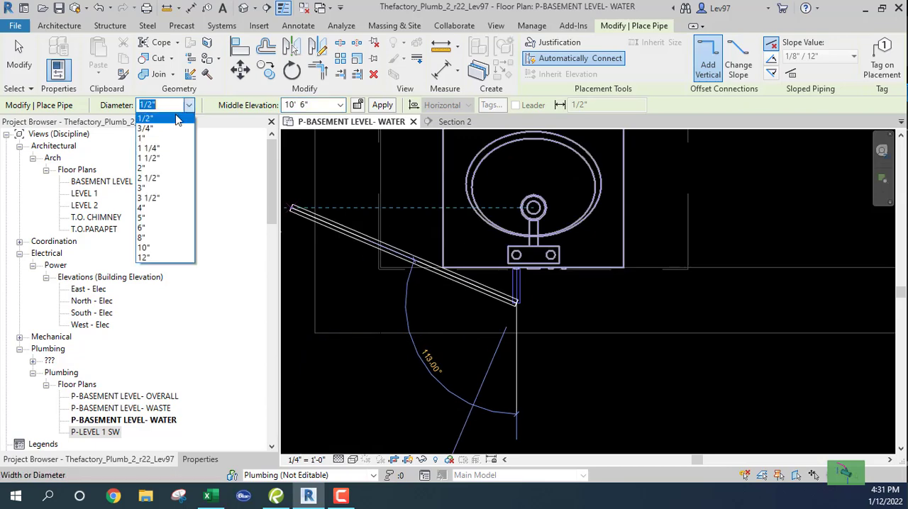
{"action": "left_click", "coordinate": [149, 129]}
{"action": "scroll", "coordinate": [518, 207], "scroll_direction": "down", "scroll_amount": 3}
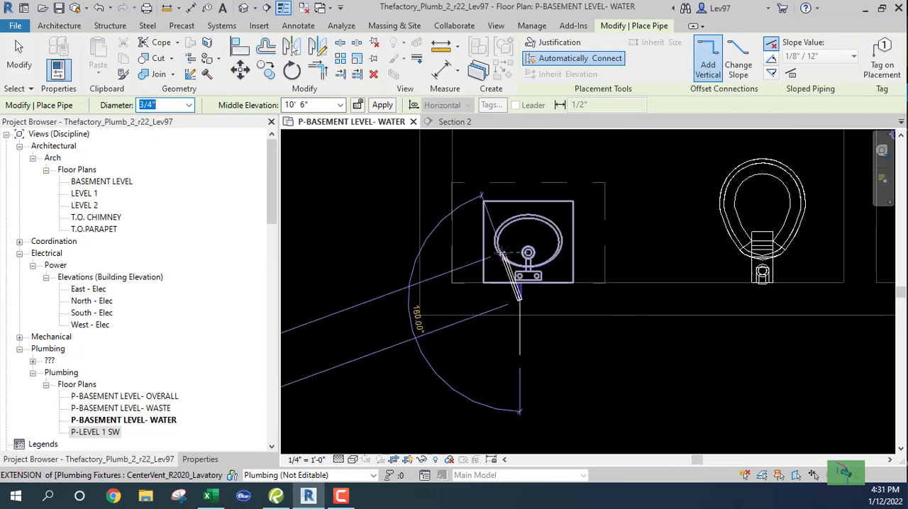
{"action": "left_click", "coordinate": [517, 173]}
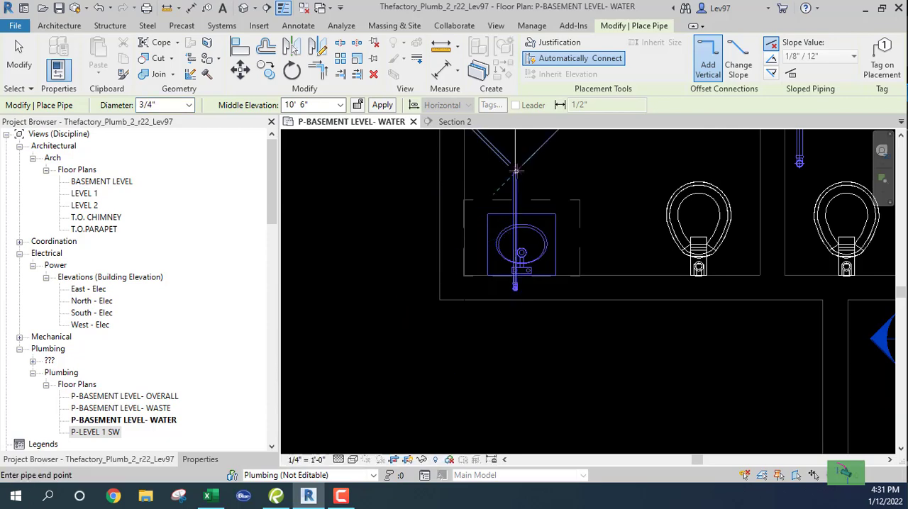
{"action": "key", "text": "Escape"}
{"action": "key", "text": "Escape"}
{"action": "scroll", "coordinate": [521, 312], "scroll_direction": "down", "scroll_amount": 4}
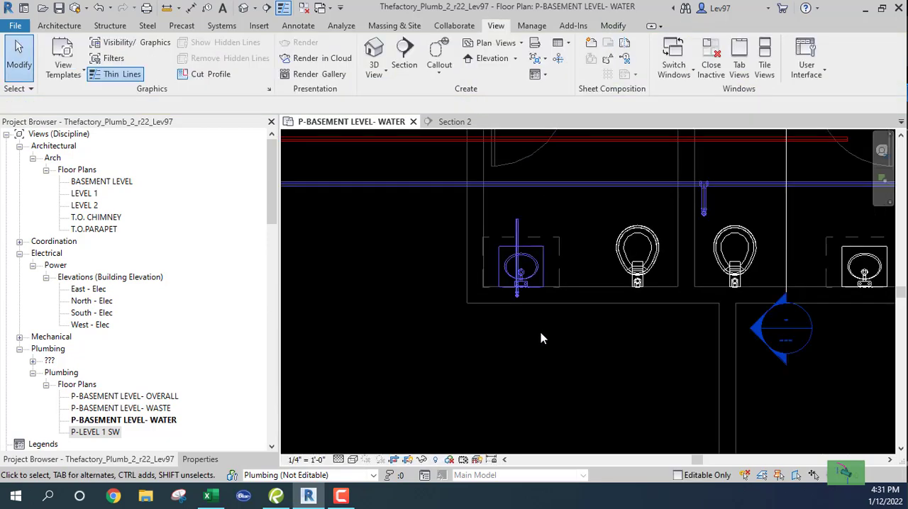
Move the section line just right of the left water closet and shorten its view depth to stop before the lavatory
{"action": "middle_click_drag", "start_coordinate": [538, 322], "coordinate": [470, 340]}
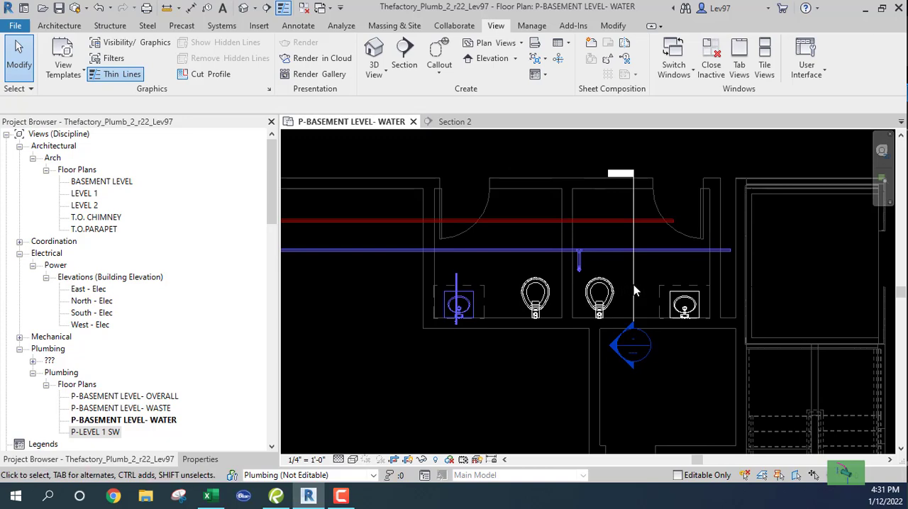
{"action": "left_click", "coordinate": [633, 285]}
{"action": "left_click_drag", "start_coordinate": [633, 286], "coordinate": [553, 286]}
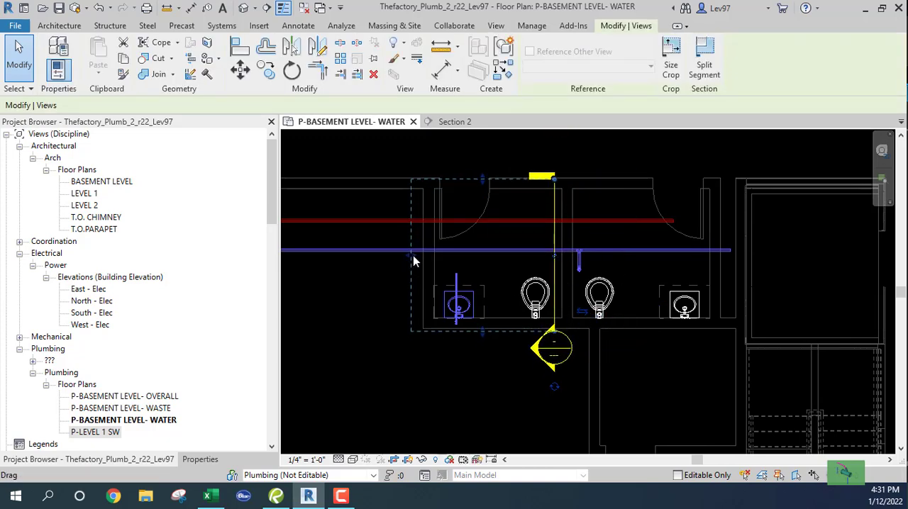
{"action": "left_click_drag", "start_coordinate": [414, 261], "coordinate": [516, 263]}
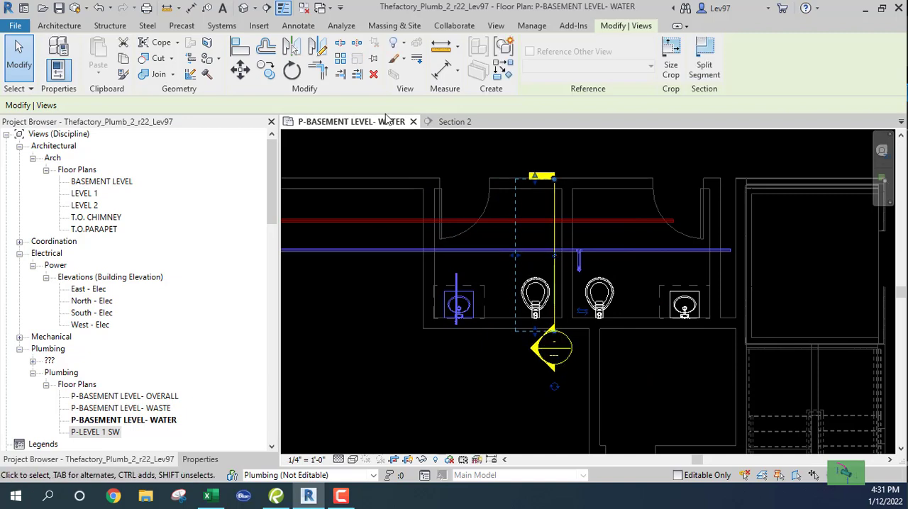
Open Section 2 and set the display settings of the linked Thefactory_Arch_r22.rvt to Custom
{"action": "left_click", "coordinate": [457, 122]}
{"action": "scroll", "coordinate": [467, 310], "scroll_direction": "down", "scroll_amount": 5}
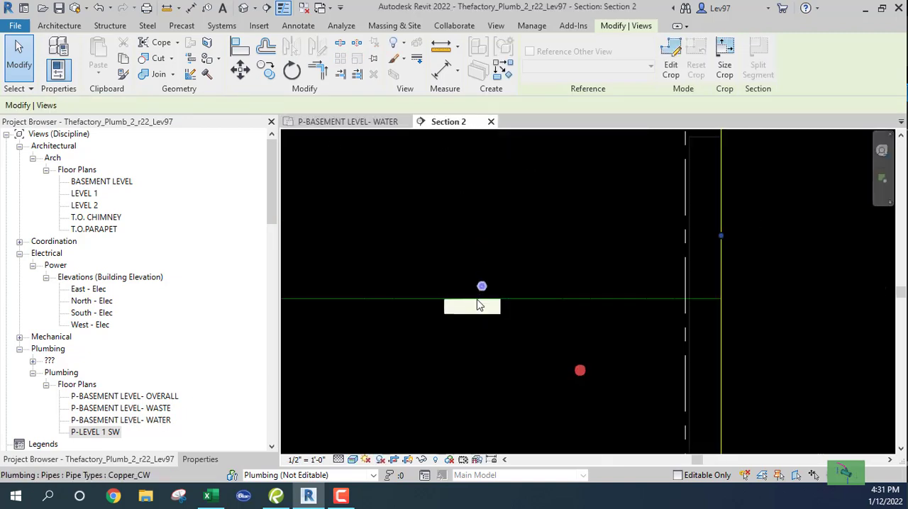
{"action": "middle_click_drag", "start_coordinate": [466, 358], "coordinate": [494, 266]}
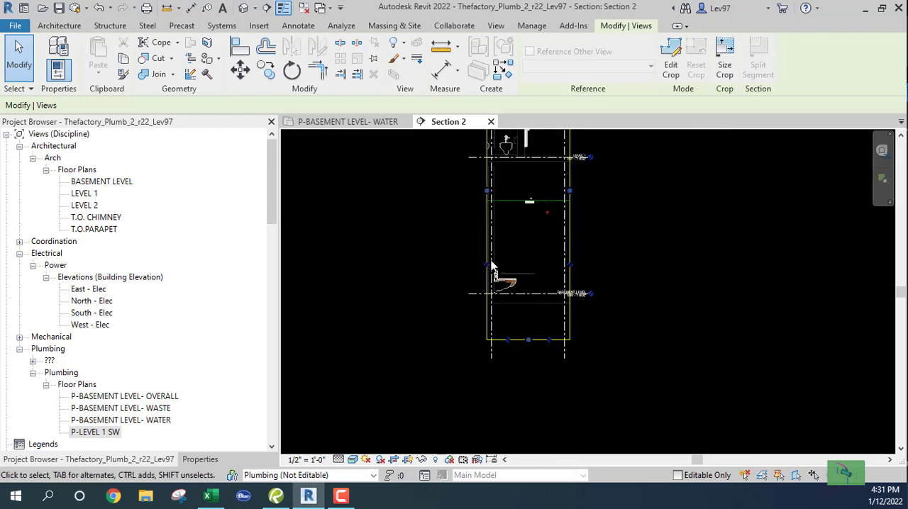
{"action": "key", "text": "v"}
{"action": "key", "text": "v"}
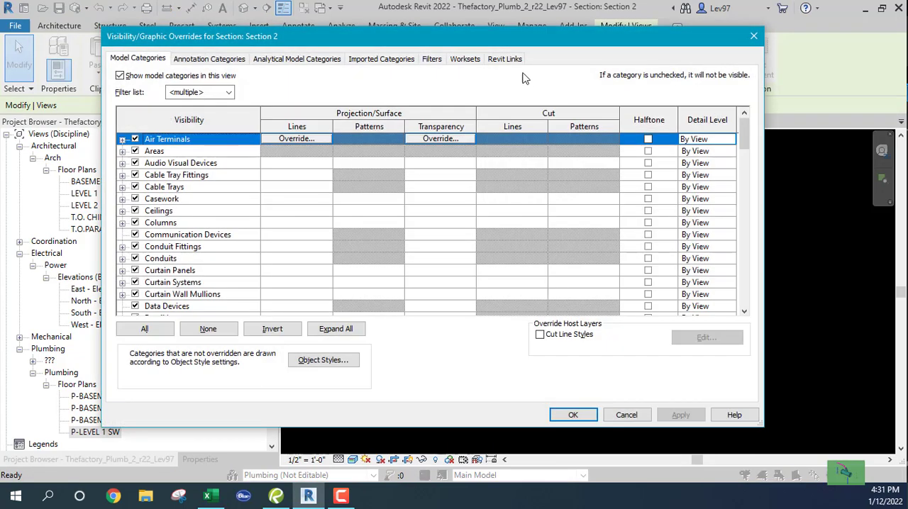
{"action": "left_click", "coordinate": [504, 58]}
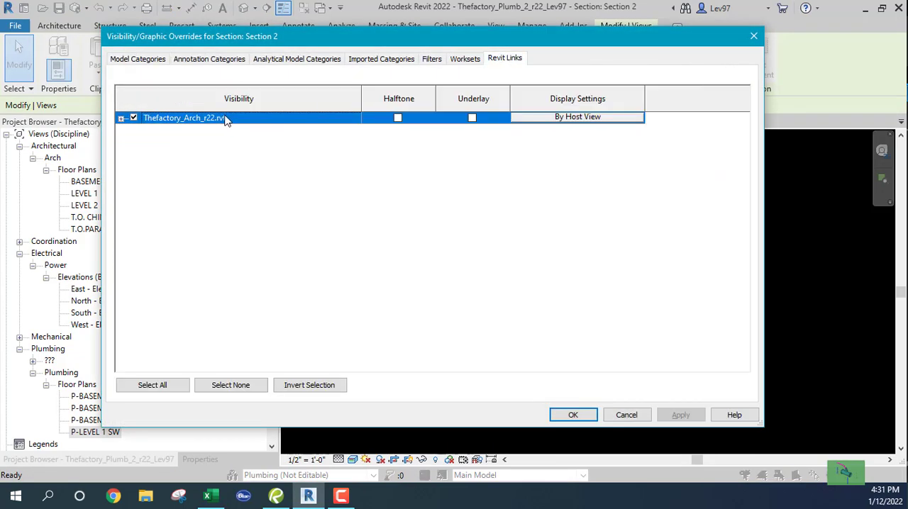
{"action": "left_click", "coordinate": [581, 117]}
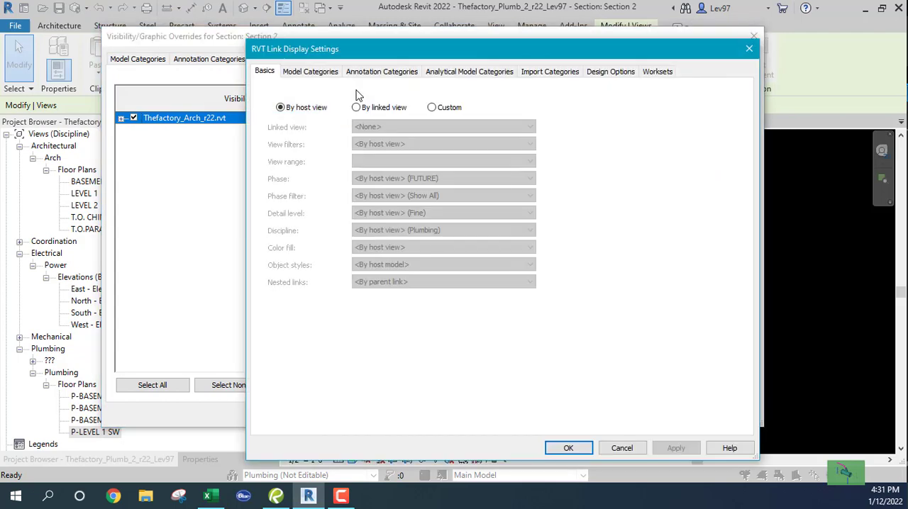
{"action": "left_click", "coordinate": [433, 108]}
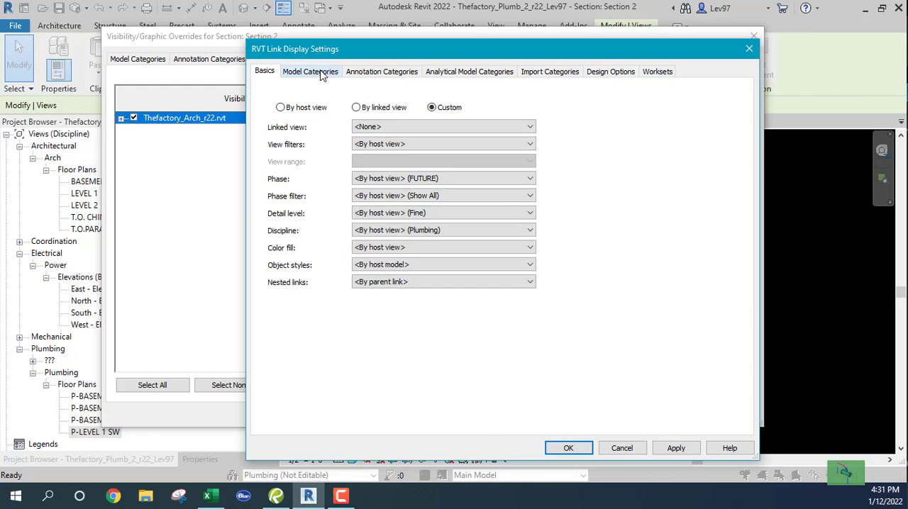
Set the architectural link's model categories to Custom and hide its Plumbing Fixtures in Section 2
{"action": "left_click", "coordinate": [321, 74]}
{"action": "left_click", "coordinate": [468, 95]}
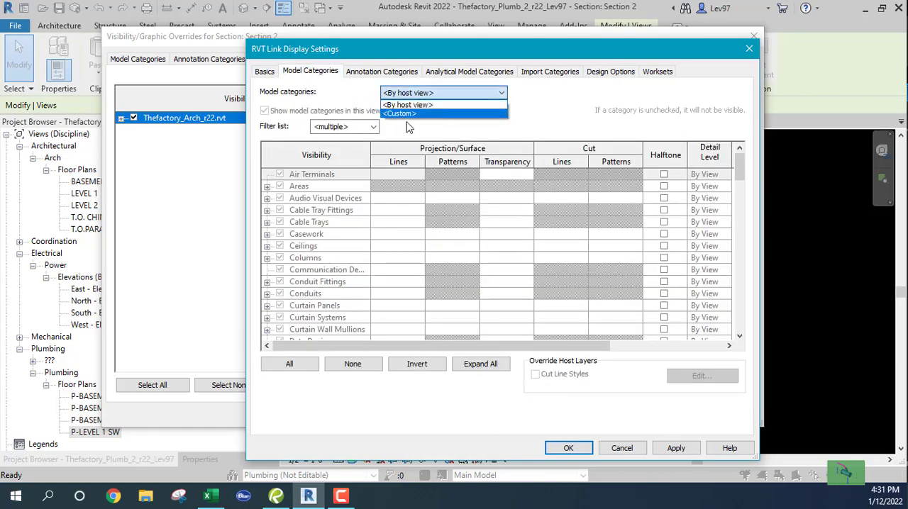
{"action": "left_click", "coordinate": [402, 114]}
{"action": "left_click", "coordinate": [323, 286]}
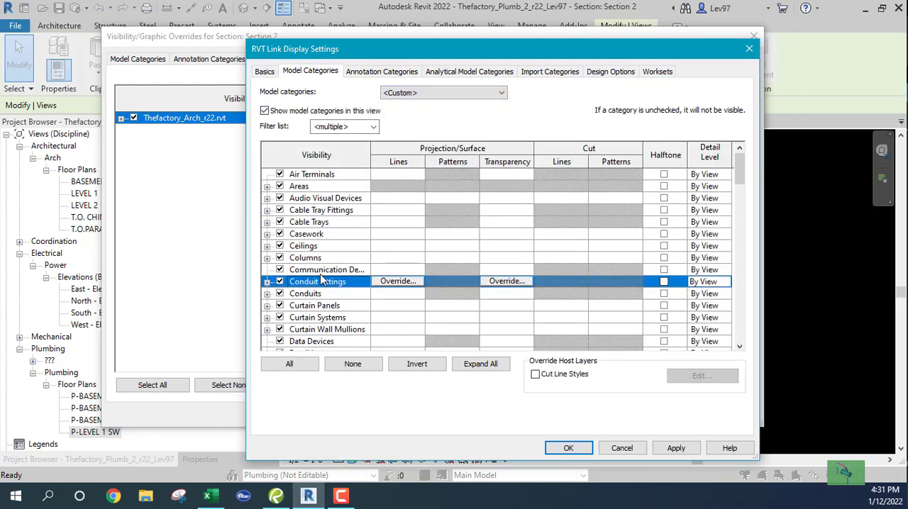
{"action": "key", "text": "p"}
{"action": "key", "text": "l"}
{"action": "scroll", "coordinate": [301, 337], "scroll_direction": "down", "scroll_amount": 4}
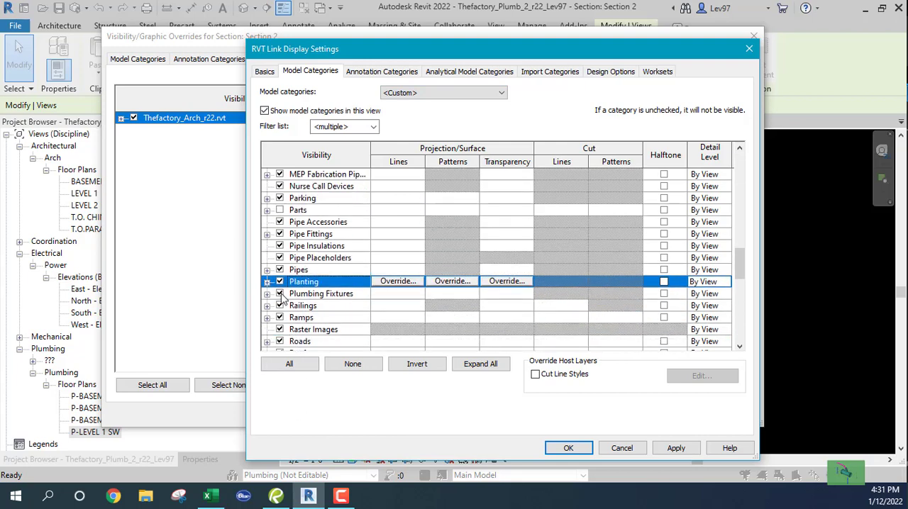
{"action": "left_click", "coordinate": [279, 293]}
{"action": "left_click", "coordinate": [569, 448]}
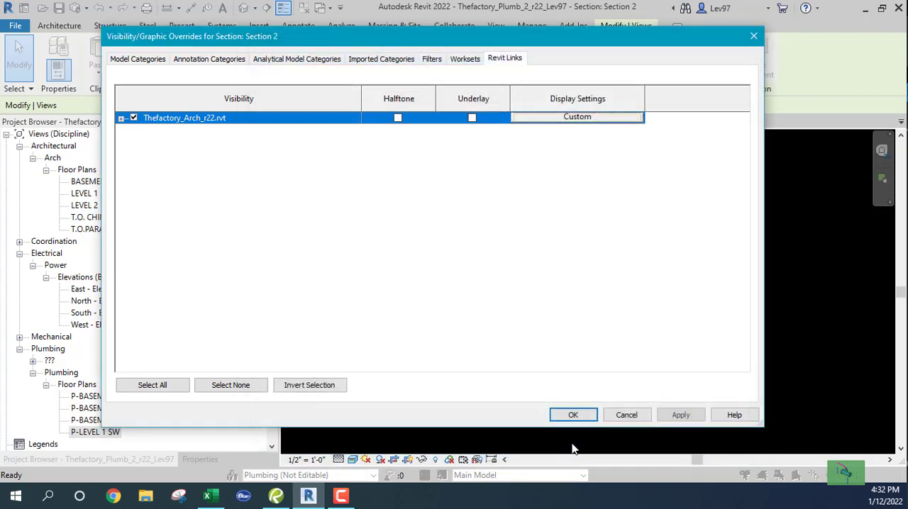
{"action": "left_click", "coordinate": [574, 416]}
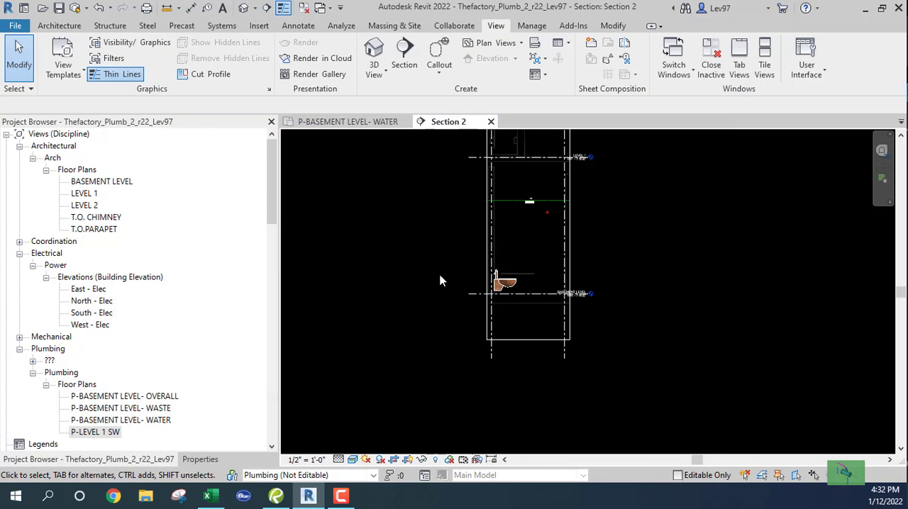
Draw a 1 1/2" cold water pipe from the water closet's inlet into the wall, up to about 3' 9", and horizontally out about 1' 3"
{"action": "scroll", "coordinate": [438, 298], "scroll_direction": "up", "scroll_amount": 4}
{"action": "left_click", "coordinate": [452, 367]}
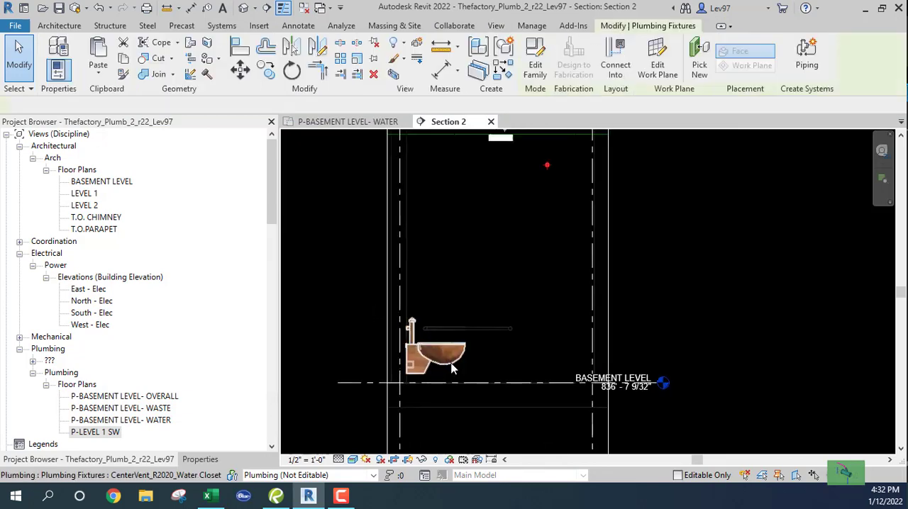
{"action": "scroll", "coordinate": [509, 343], "scroll_direction": "up", "scroll_amount": 5}
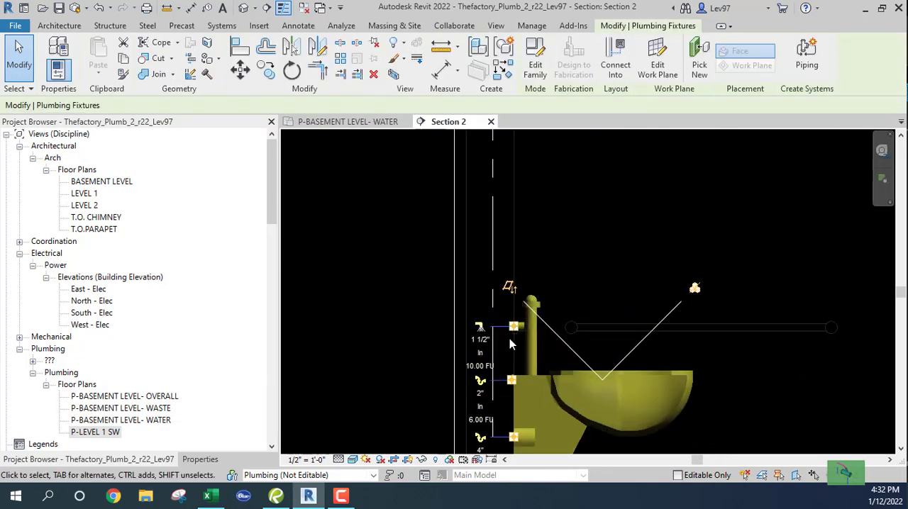
{"action": "right_click", "coordinate": [514, 334]}
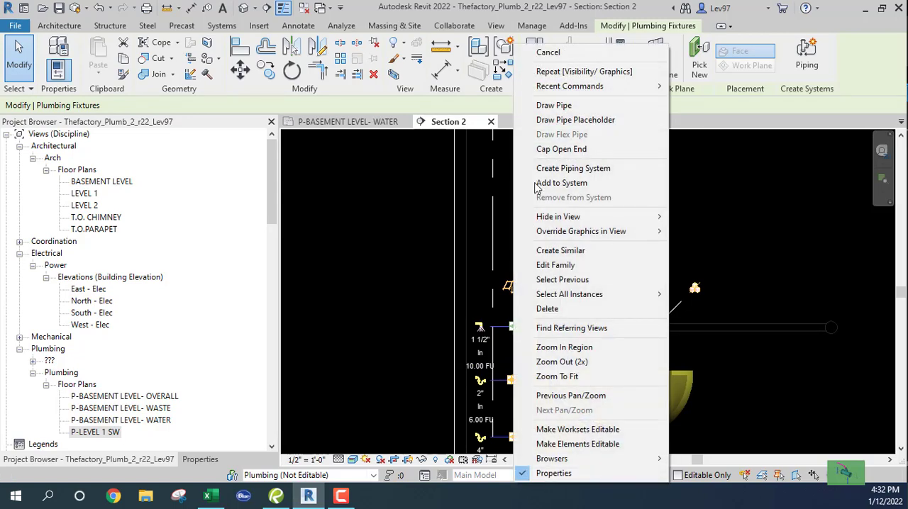
{"action": "left_click", "coordinate": [553, 106]}
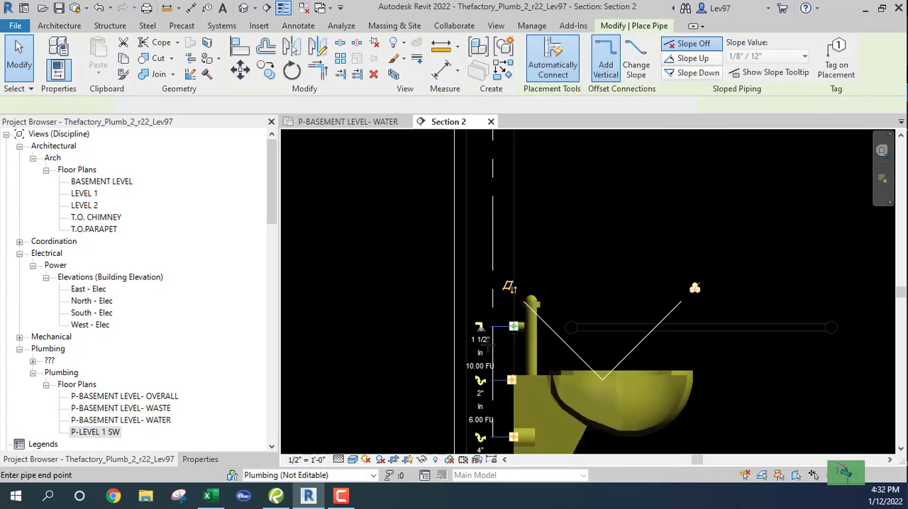
{"action": "left_click", "coordinate": [487, 328]}
{"action": "left_click", "coordinate": [200, 459]}
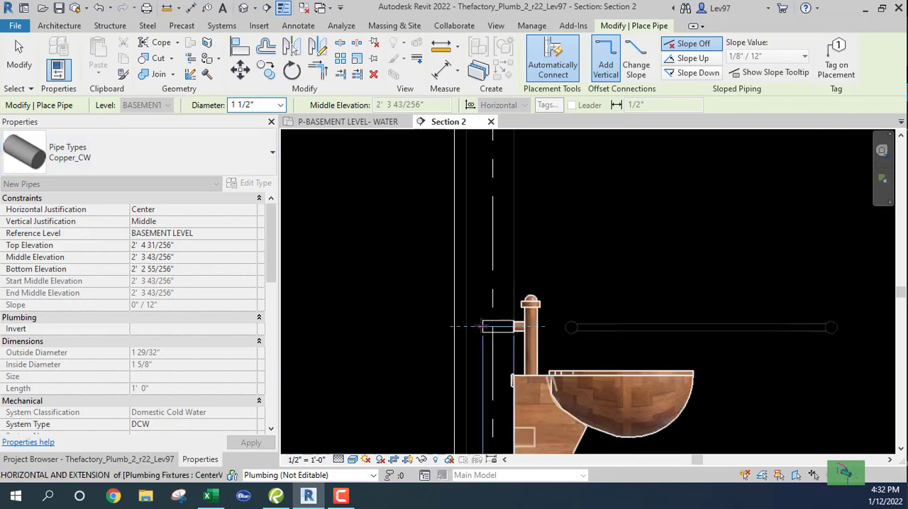
{"action": "left_click", "coordinate": [483, 214]}
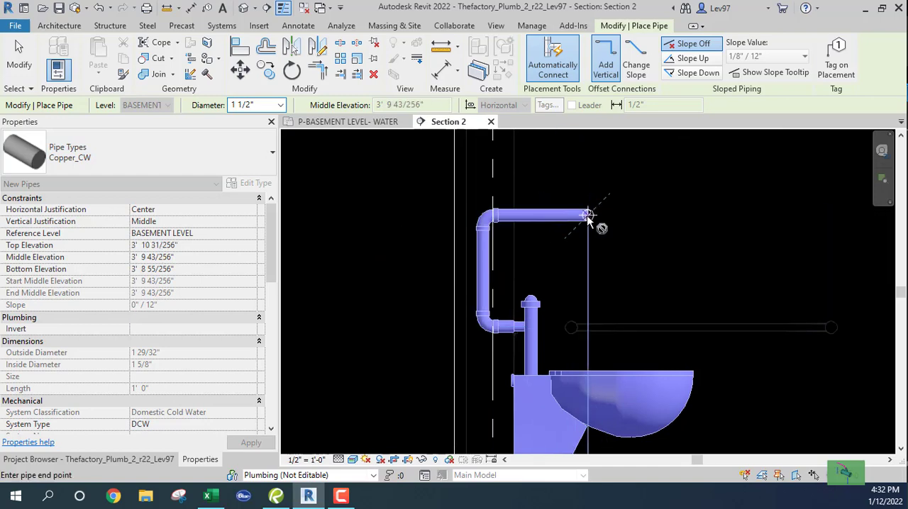
{"action": "left_click", "coordinate": [587, 215]}
{"action": "key", "text": "Escape"}
{"action": "key", "text": "Escape"}
Set the middle elevation of the left water closet's horizontal cold water pipe to 10' 6"
{"action": "middle_click_drag", "start_coordinate": [646, 245], "coordinate": [658, 322]}
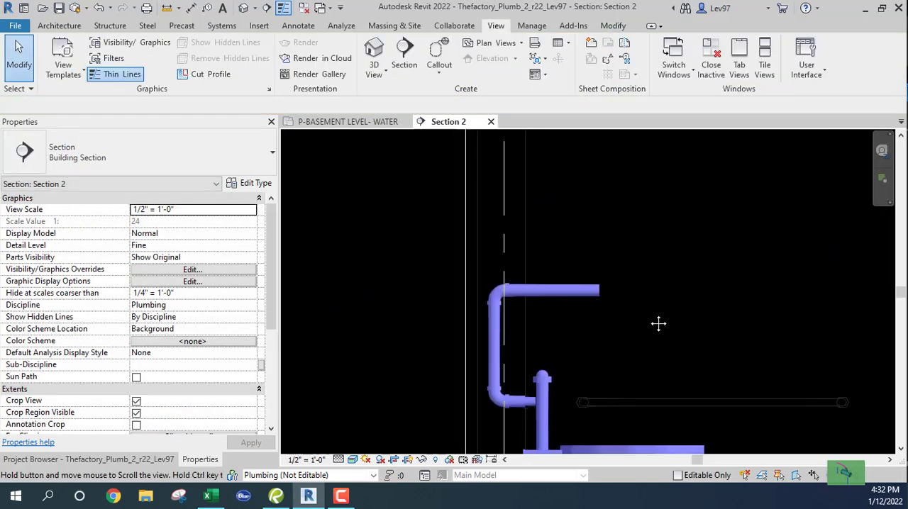
{"action": "left_click", "coordinate": [568, 293]}
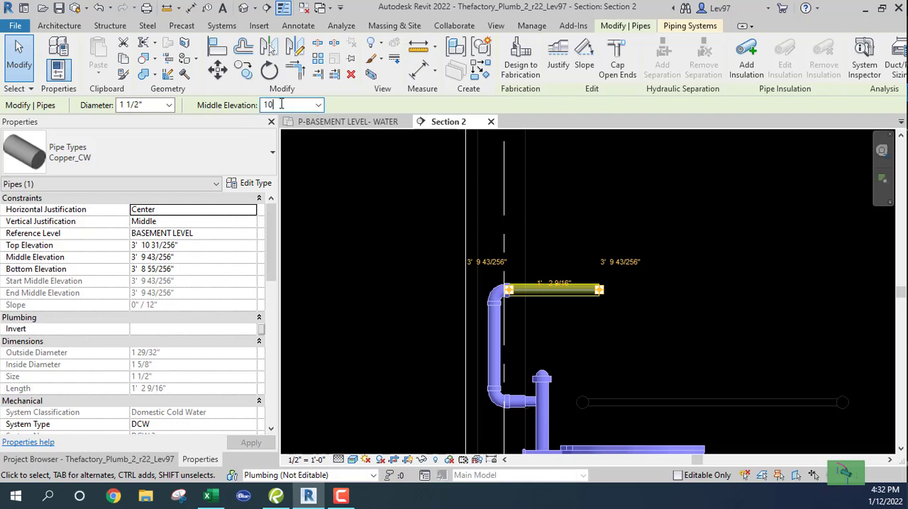
{"action": "key", "text": "Return"}
{"action": "scroll", "coordinate": [611, 282], "scroll_direction": "down", "scroll_amount": 2}
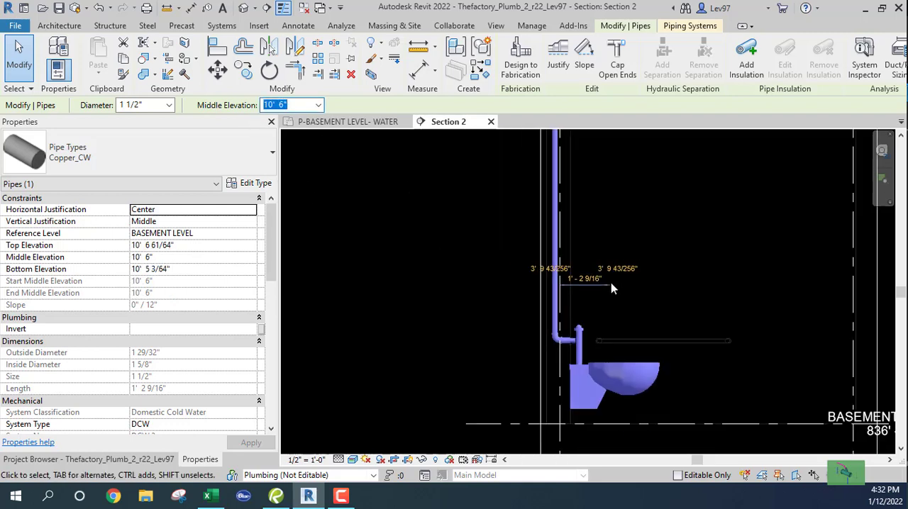
{"action": "middle_click_drag", "start_coordinate": [608, 227], "coordinate": [535, 443]}
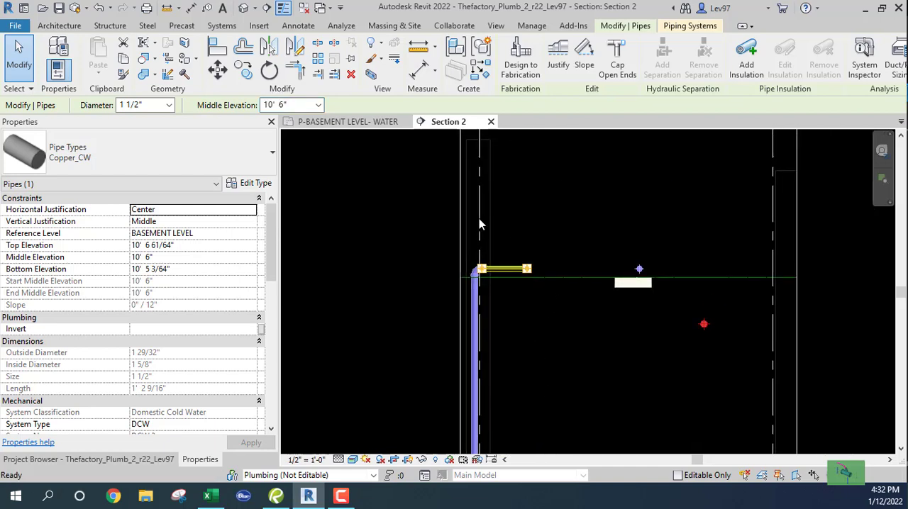
{"action": "key", "text": "Escape"}
In the P-BASEMENT LEVEL- WATER plan, draw a short horizontal detail line between the left lavatory and the left water closet
{"action": "left_click", "coordinate": [352, 121]}
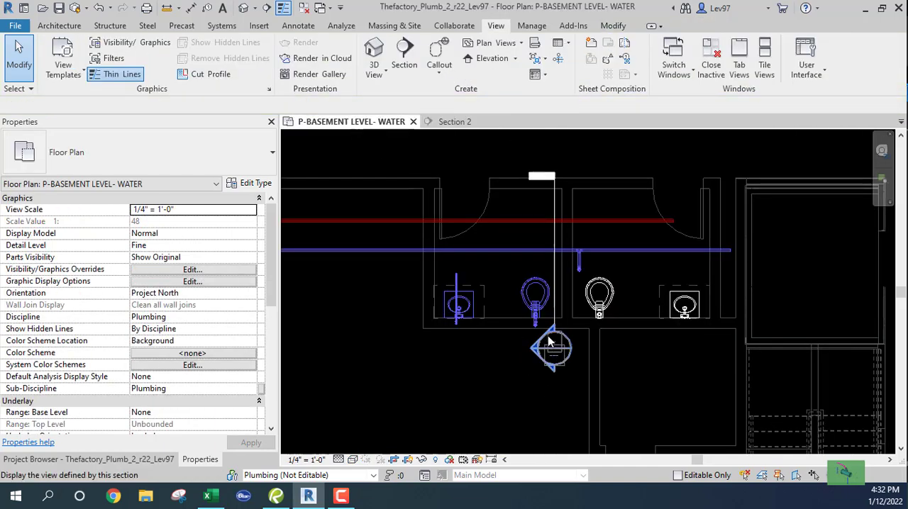
{"action": "scroll", "coordinate": [549, 333], "scroll_direction": "up", "scroll_amount": 2}
{"action": "scroll", "coordinate": [516, 297], "scroll_direction": "up", "scroll_amount": 2}
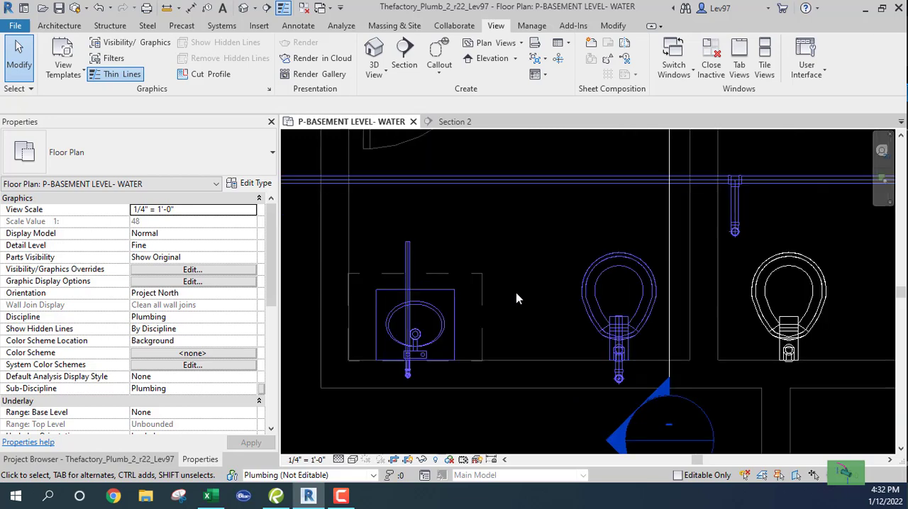
{"action": "key", "text": "d"}
{"action": "key", "text": "l"}
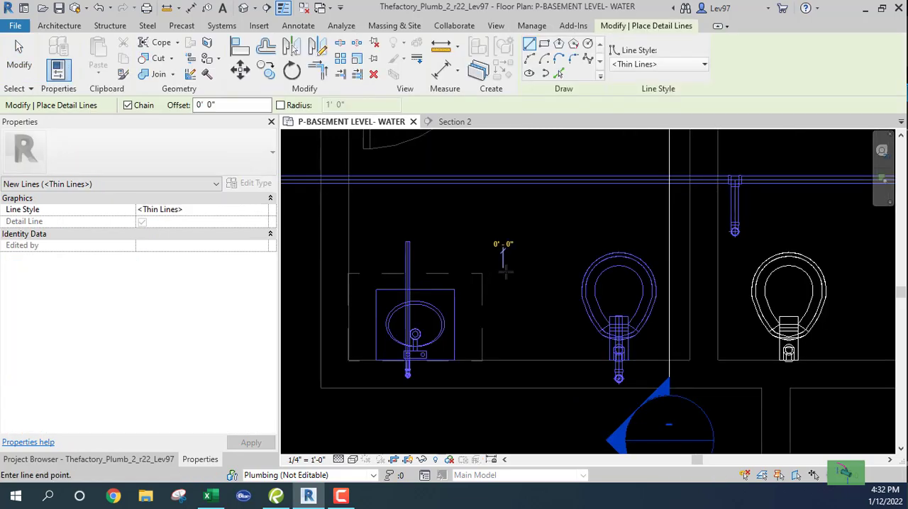
{"action": "left_click", "coordinate": [502, 278]}
{"action": "left_click", "coordinate": [542, 279]}
{"action": "key", "text": "Escape"}
{"action": "key", "text": "Escape"}
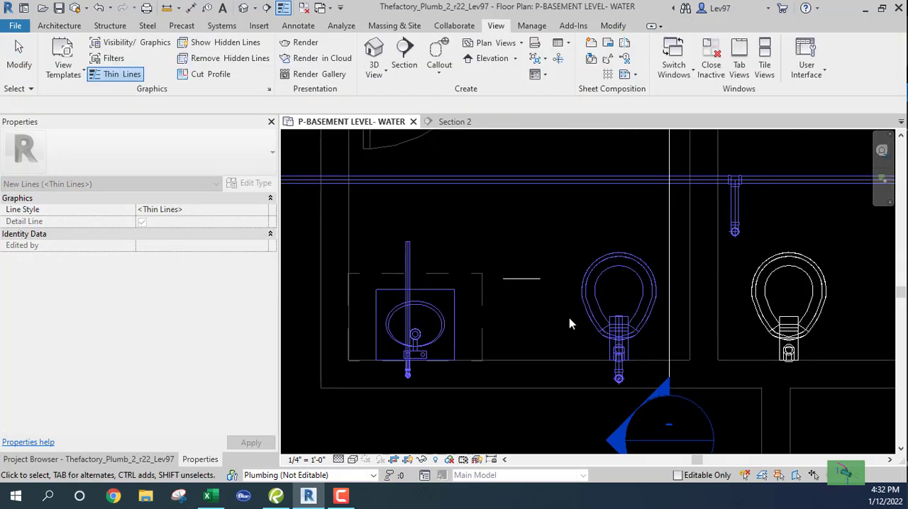
Extend the left water closet's cold water pipe to the detail line, then delete the detail line
{"action": "middle_click_drag", "start_coordinate": [568, 318], "coordinate": [504, 293]}
{"action": "left_click", "coordinate": [610, 26]}
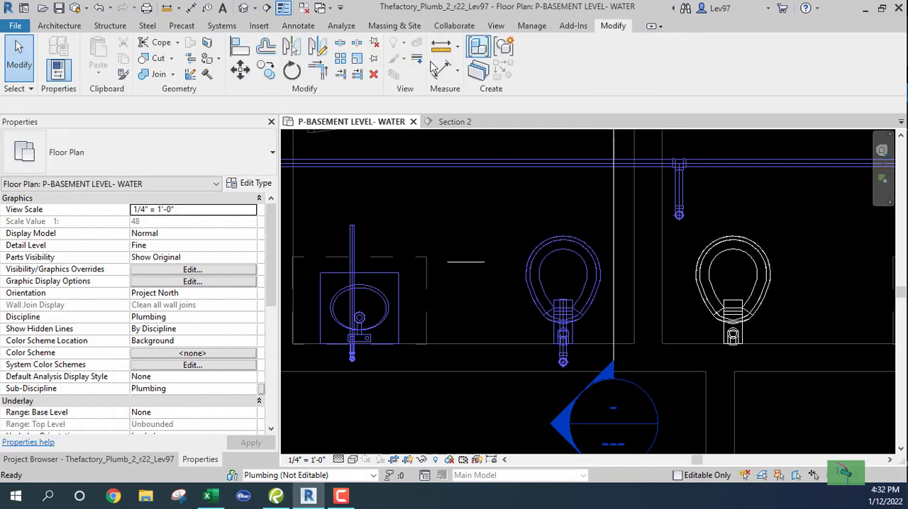
{"action": "left_click", "coordinate": [341, 75]}
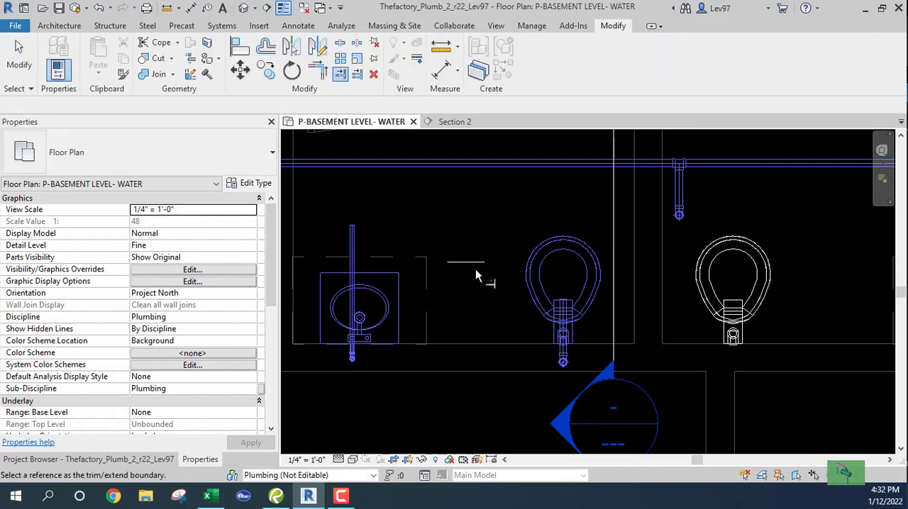
{"action": "left_click", "coordinate": [473, 267]}
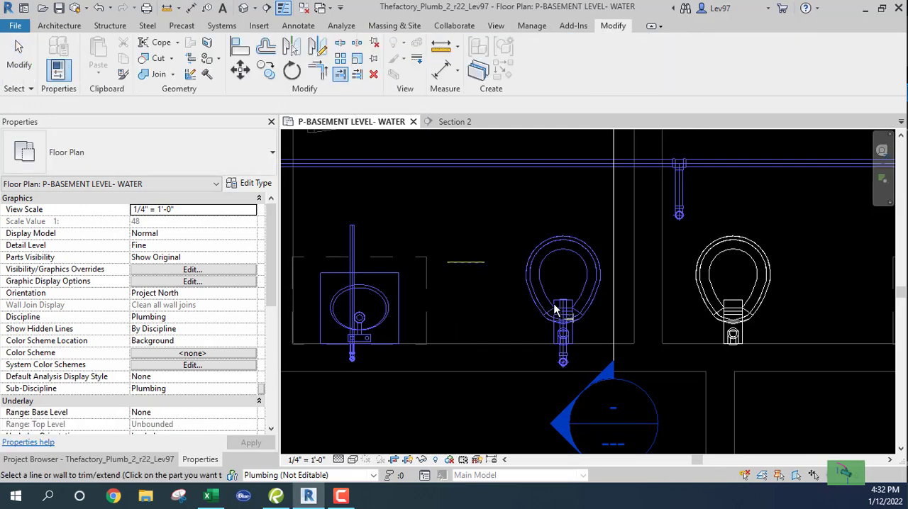
{"action": "key", "text": "Escape"}
{"action": "key", "text": "Escape"}
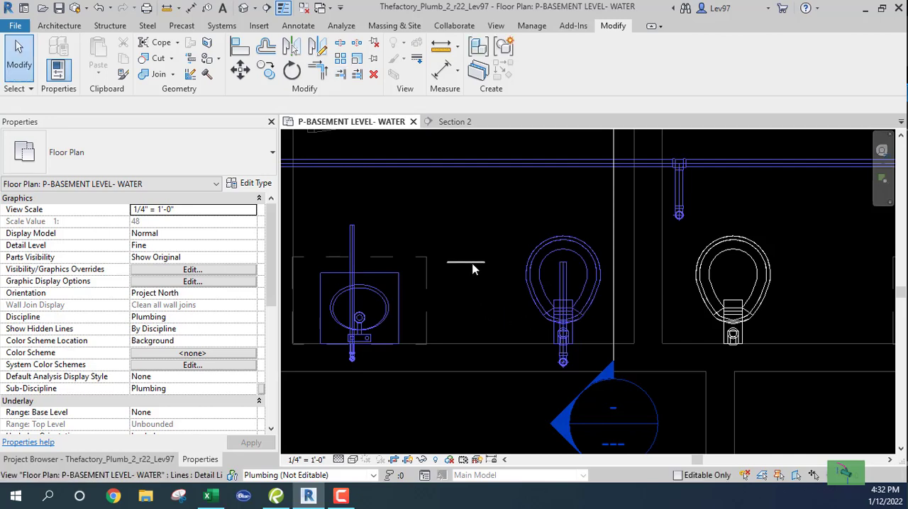
{"action": "left_click", "coordinate": [473, 265]}
{"action": "key", "text": "Delete"}
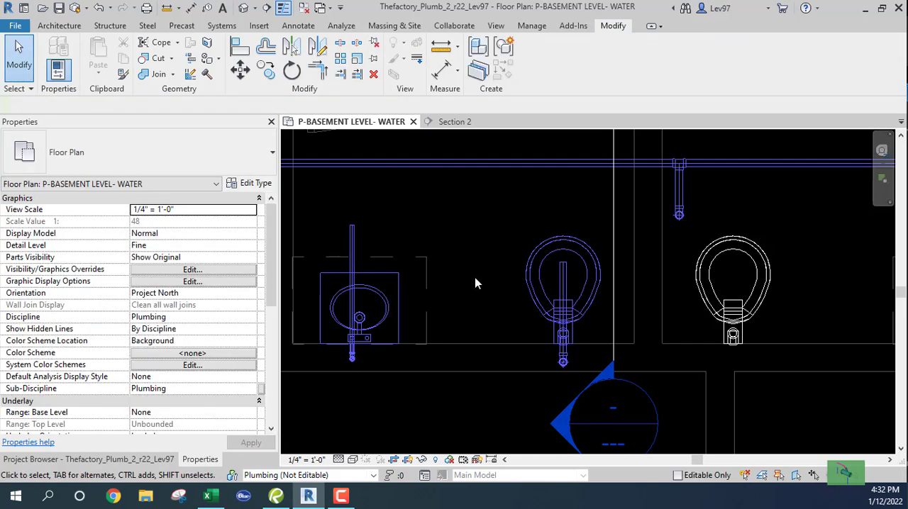
Move the section line just right of the right water closet and open Section 2
{"action": "left_click", "coordinate": [614, 234]}
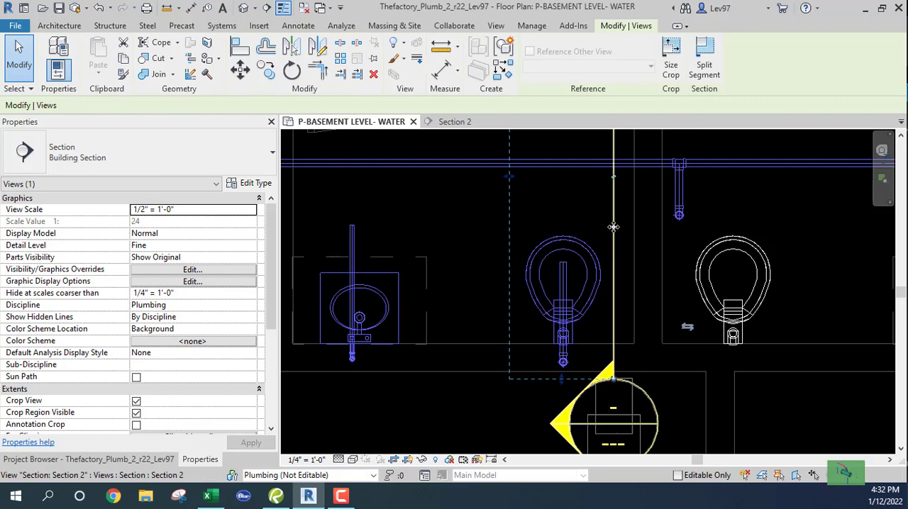
{"action": "left_click_drag", "start_coordinate": [613, 232], "coordinate": [795, 264]}
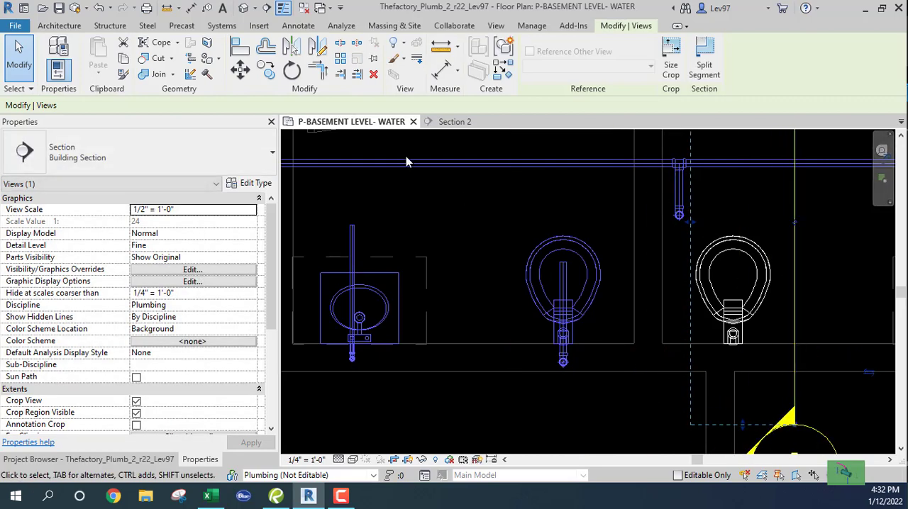
{"action": "left_click", "coordinate": [453, 121]}
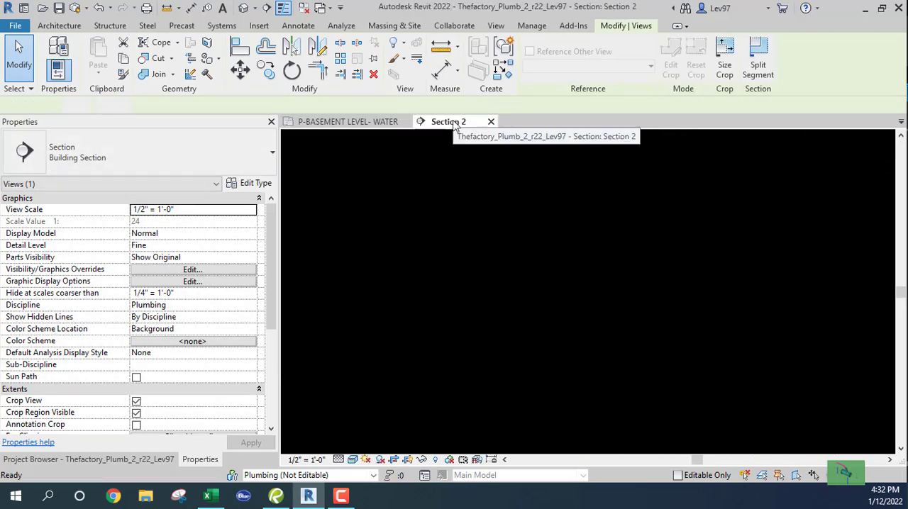
{"action": "scroll", "coordinate": [555, 347], "scroll_direction": "down", "scroll_amount": 2}
{"action": "middle_click_drag", "start_coordinate": [556, 376], "coordinate": [560, 272]}
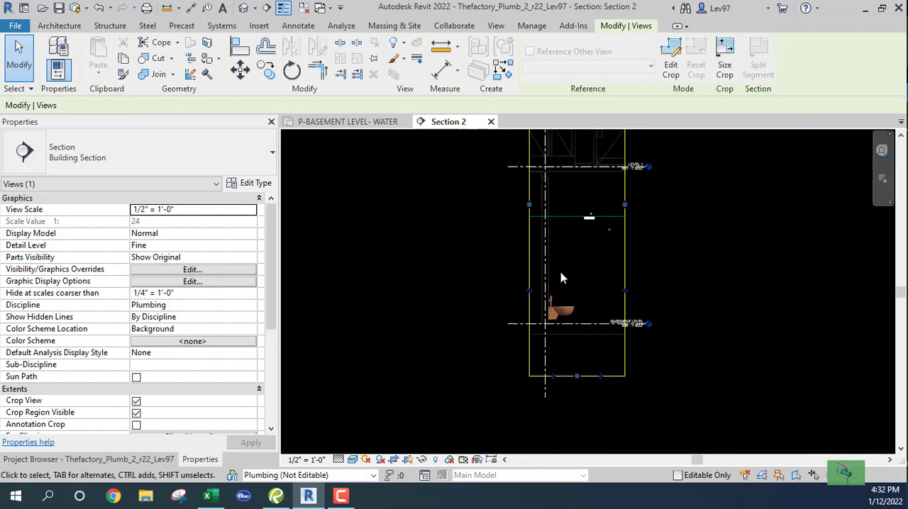
Draw a 1 1/2" cold water pipe from the right water closet's inlet into the wall, up to about 3' 7", and horizontally out about 2'
{"action": "scroll", "coordinate": [560, 311], "scroll_direction": "up", "scroll_amount": 4}
{"action": "left_click", "coordinate": [534, 313]}
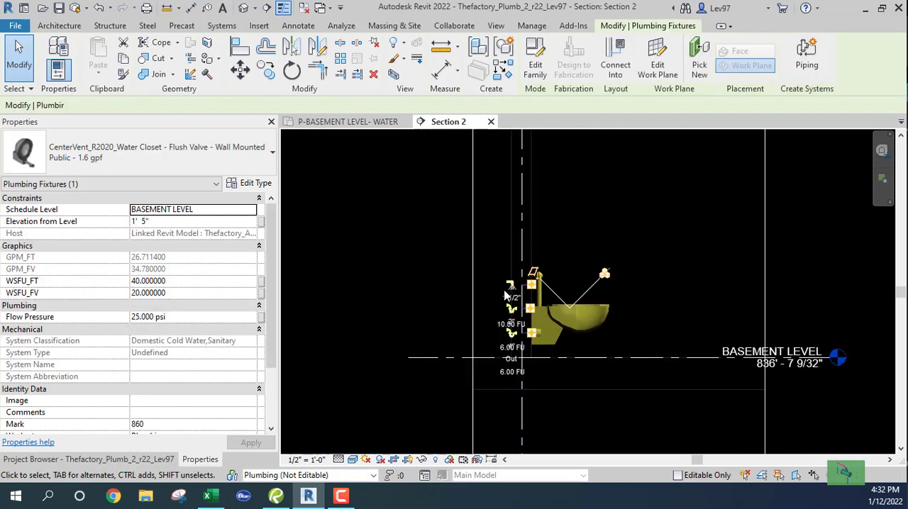
{"action": "scroll", "coordinate": [540, 284], "scroll_direction": "up", "scroll_amount": 4}
{"action": "right_click", "coordinate": [561, 272]}
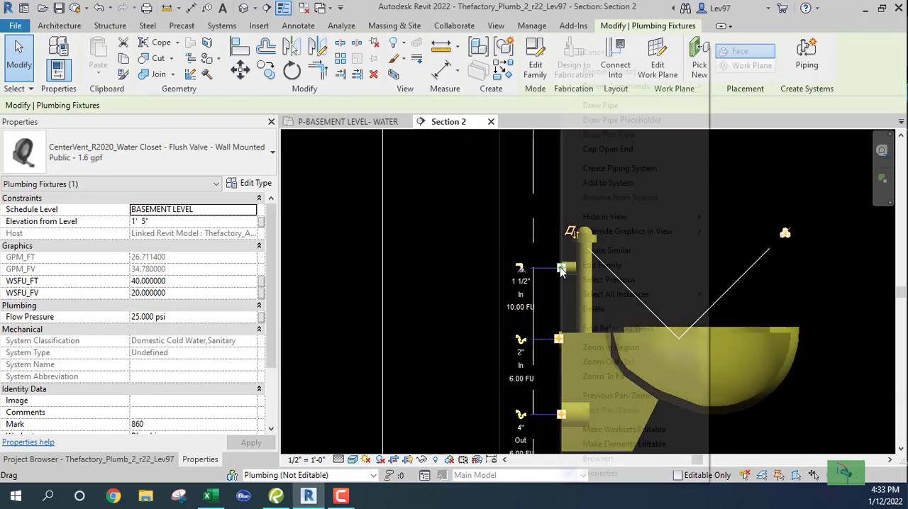
{"action": "left_click", "coordinate": [604, 108]}
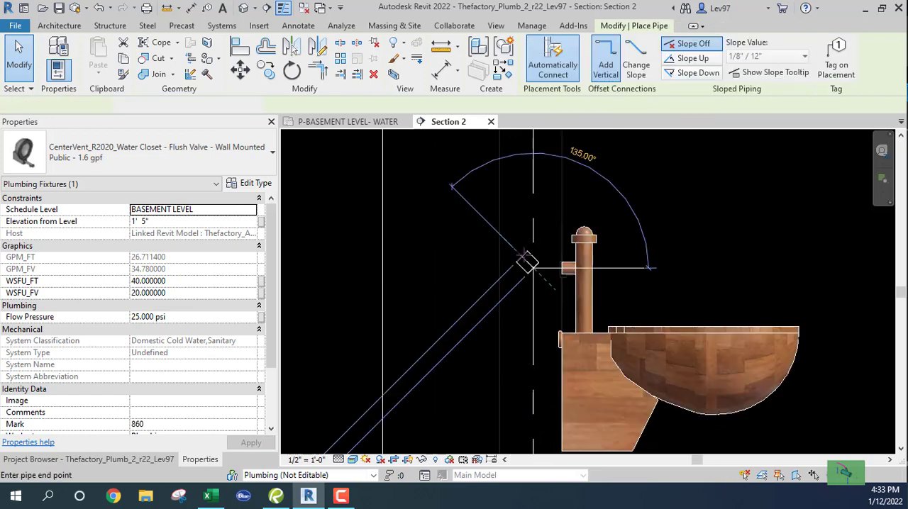
{"action": "left_click", "coordinate": [520, 268]}
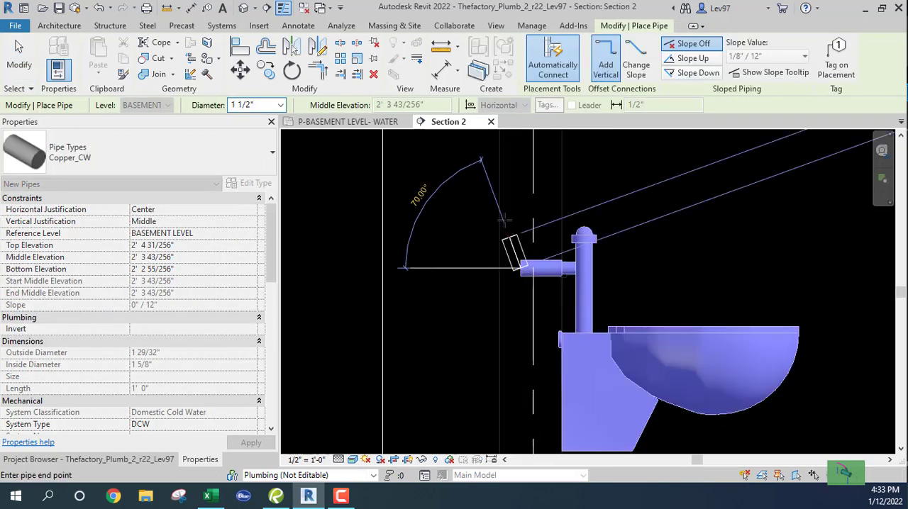
{"action": "left_click", "coordinate": [521, 139]}
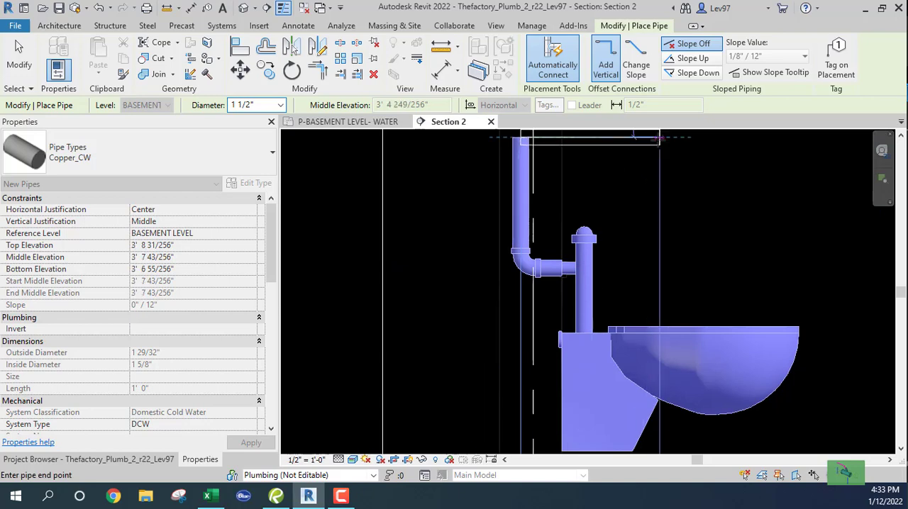
{"action": "middle_click_drag", "start_coordinate": [657, 163], "coordinate": [563, 330]}
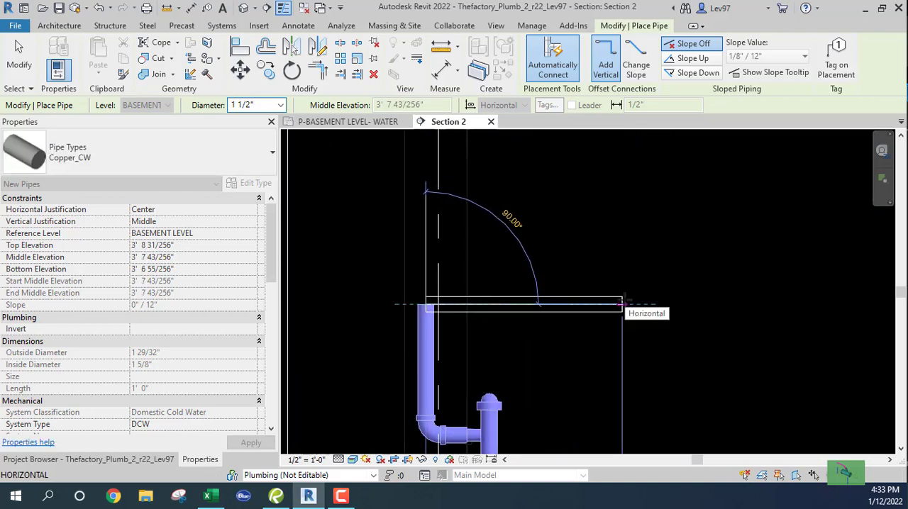
{"action": "left_click", "coordinate": [640, 305]}
{"action": "key", "text": "Escape"}
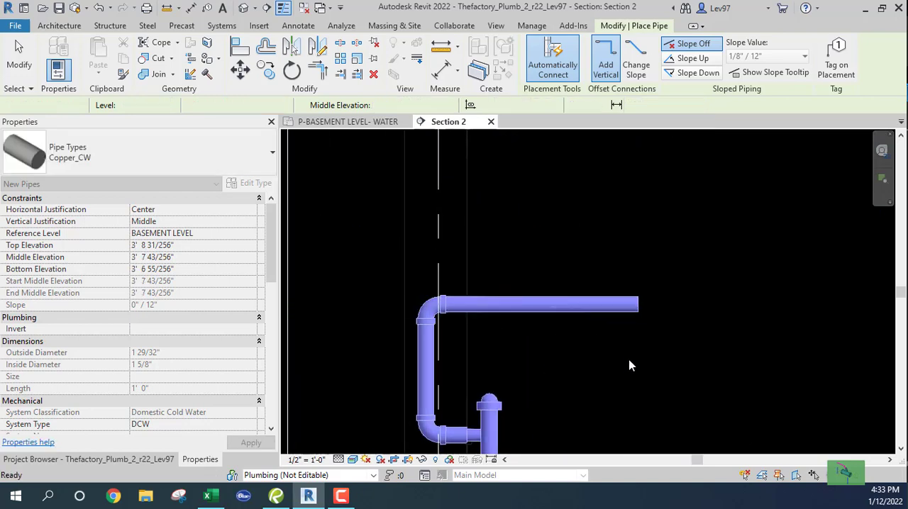
{"action": "key", "text": "Escape"}
Set the middle elevation of the right water closet's horizontal cold water pipe to 10' 6"
{"action": "left_click", "coordinate": [539, 305]}
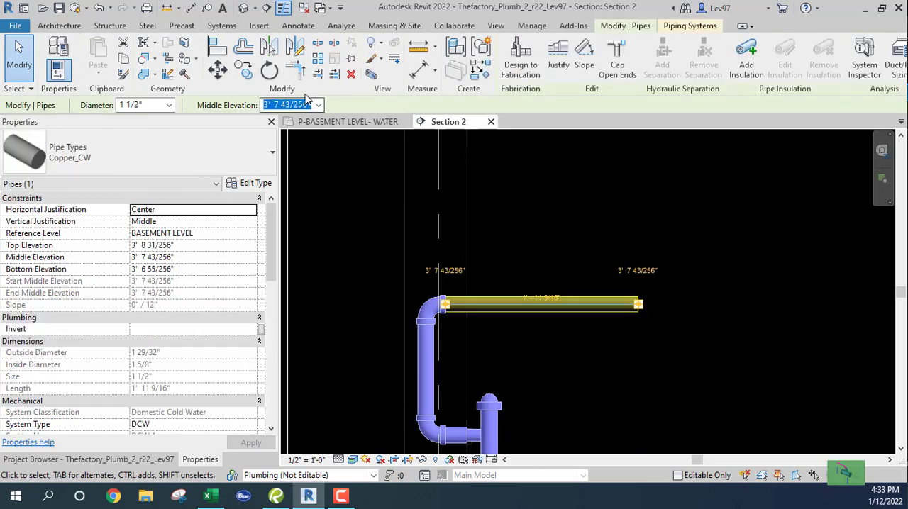
{"action": "left_click", "coordinate": [297, 105]}
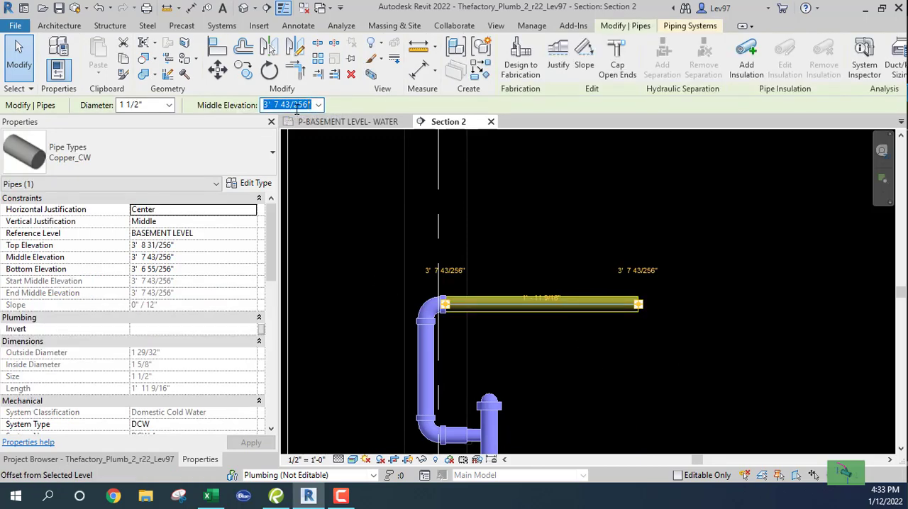
{"action": "type", "text": "10 6"}
{"action": "key", "text": "Return"}
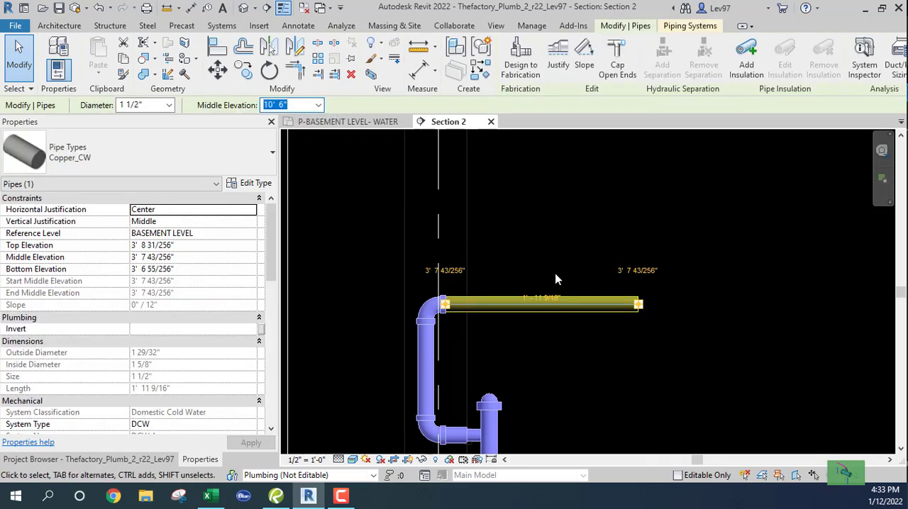
{"action": "left_click", "coordinate": [592, 336]}
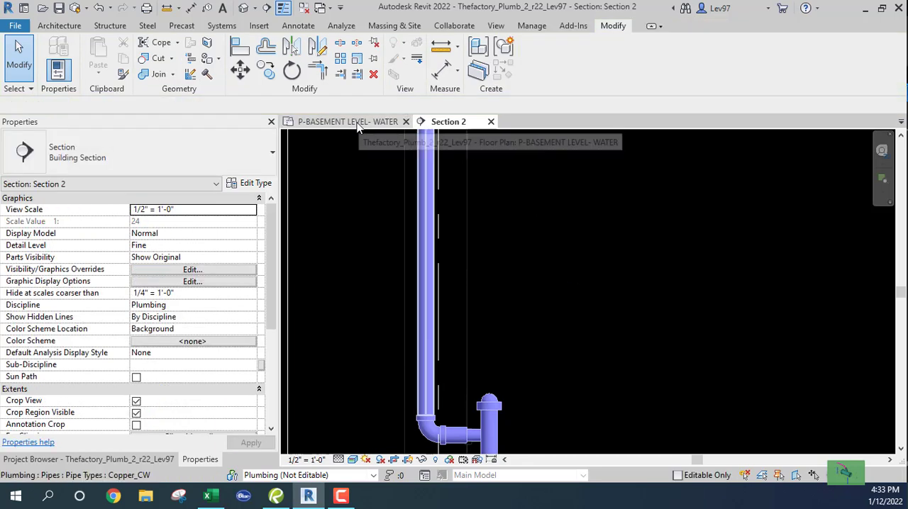
In the P-BASEMENT LEVEL- WATER plan, draw a 1/2" cold water pipe from the right lavatory's inlet into the wall
{"action": "left_click", "coordinate": [392, 122]}
{"action": "middle_click_drag", "start_coordinate": [597, 234], "coordinate": [391, 227]}
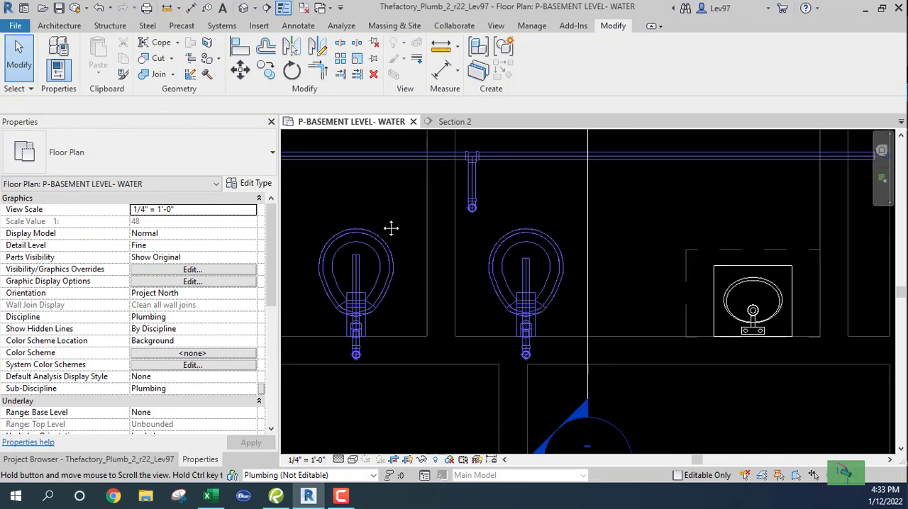
{"action": "middle_click_drag", "start_coordinate": [638, 245], "coordinate": [556, 213]}
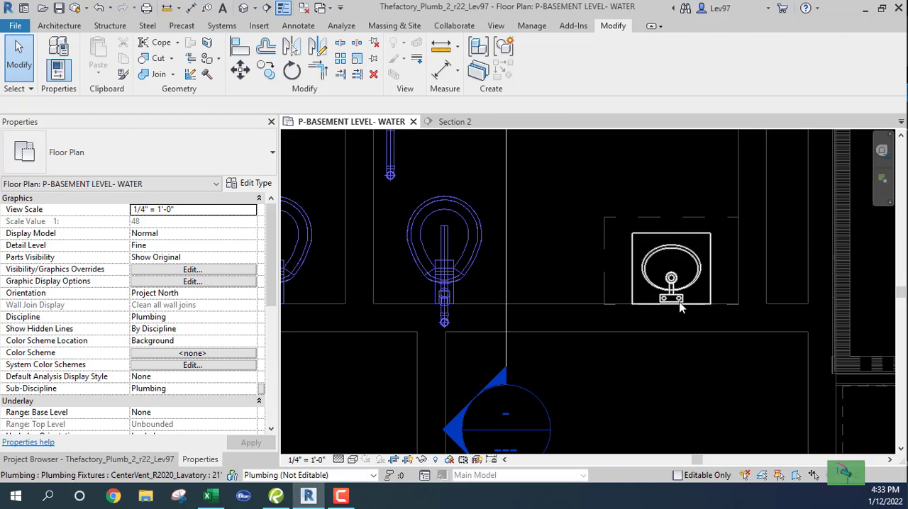
{"action": "scroll", "coordinate": [676, 302], "scroll_direction": "up", "scroll_amount": 4}
{"action": "left_click", "coordinate": [636, 272]}
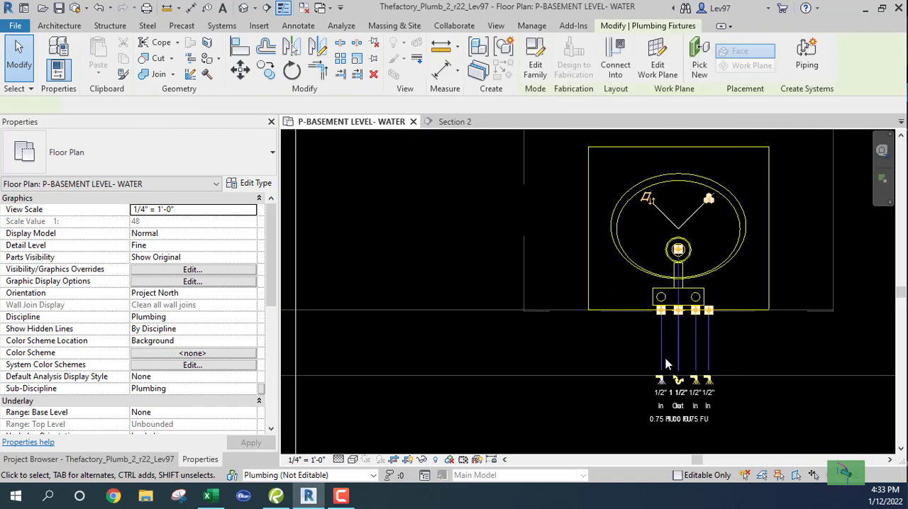
{"action": "left_click", "coordinate": [660, 381]}
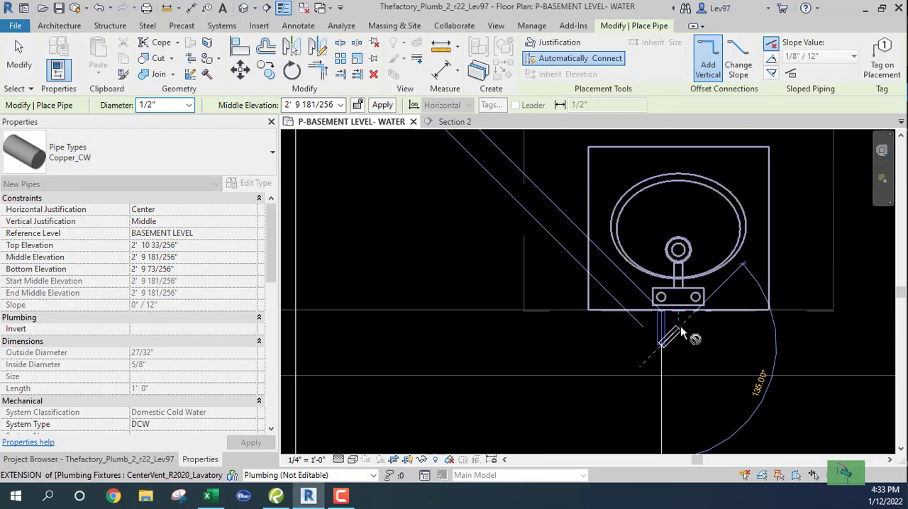
Continue the right lavatory's cold water pipe at 3/4" diameter and 10' 6" middle elevation, running about 2' 4" out of the wall towards the main
{"action": "left_click", "coordinate": [188, 107]}
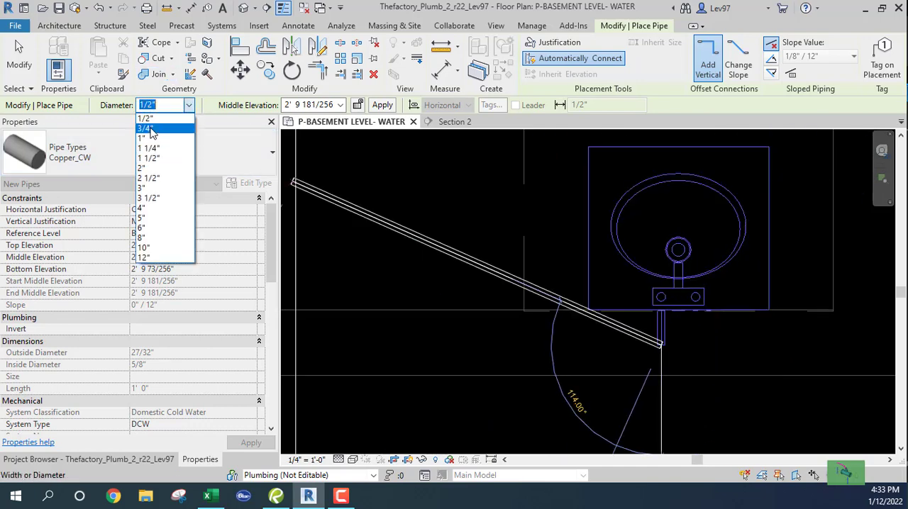
{"action": "left_click", "coordinate": [150, 131]}
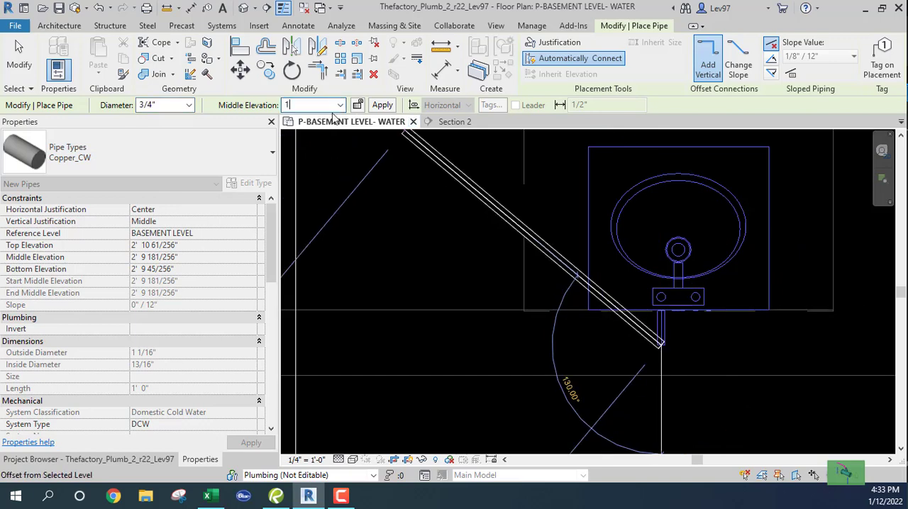
{"action": "key", "text": "Return"}
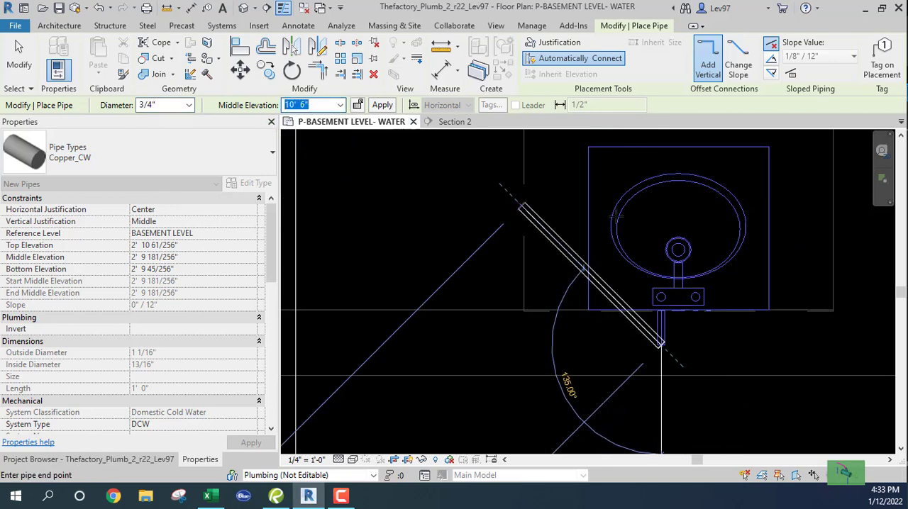
{"action": "scroll", "coordinate": [648, 151], "scroll_direction": "down", "scroll_amount": 3}
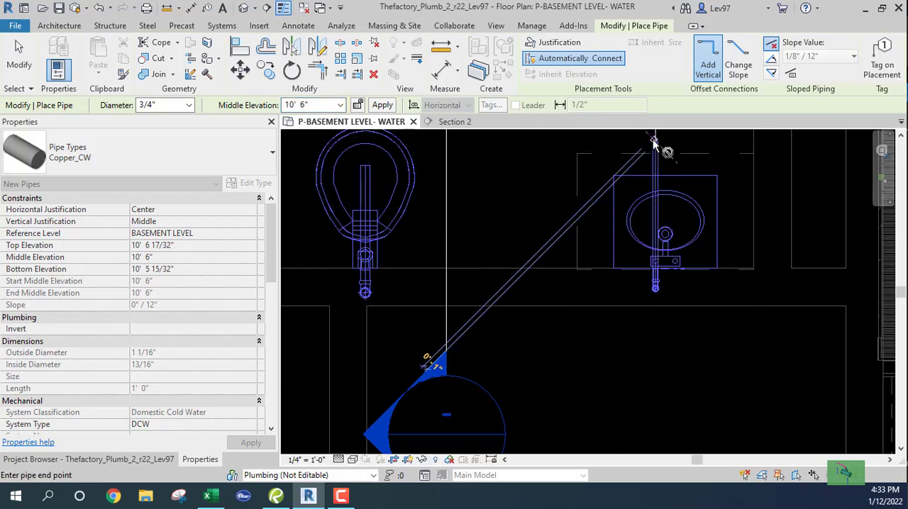
{"action": "key", "text": "Escape"}
{"action": "key", "text": "Escape"}
{"action": "scroll", "coordinate": [533, 249], "scroll_direction": "down", "scroll_amount": 5}
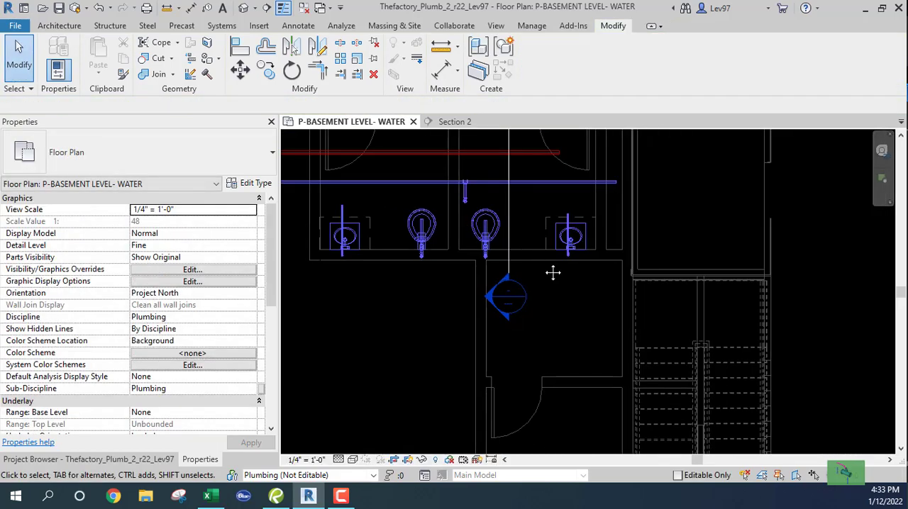
Extend the horizontal cold water pipes of the right and left water closets to the cold water main with Trim/Extend Single Element
{"action": "scroll", "coordinate": [552, 272], "scroll_direction": "up", "scroll_amount": 2}
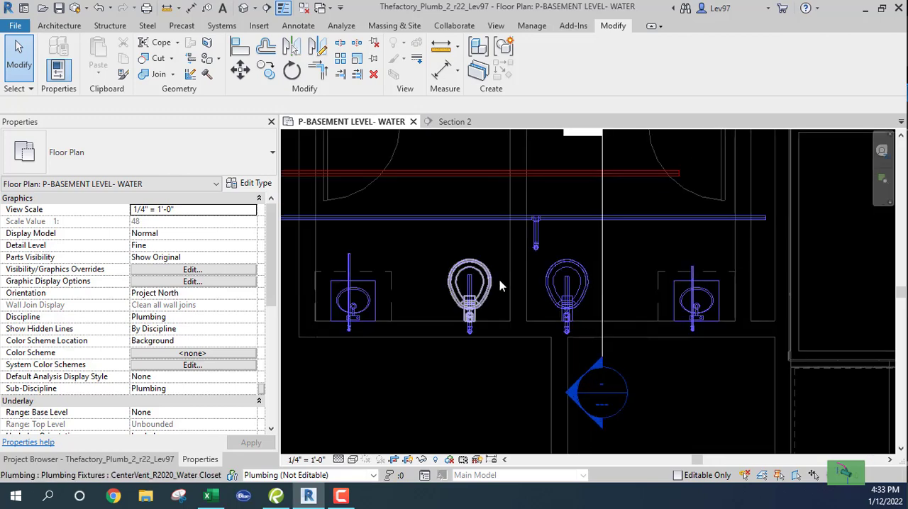
{"action": "scroll", "coordinate": [551, 271], "scroll_direction": "up", "scroll_amount": 2}
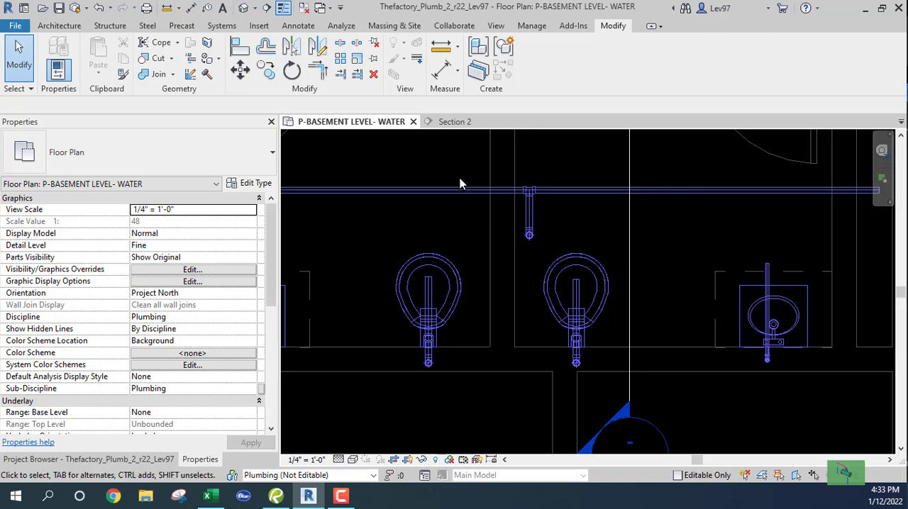
{"action": "left_click", "coordinate": [342, 75]}
{"action": "left_click", "coordinate": [586, 193]}
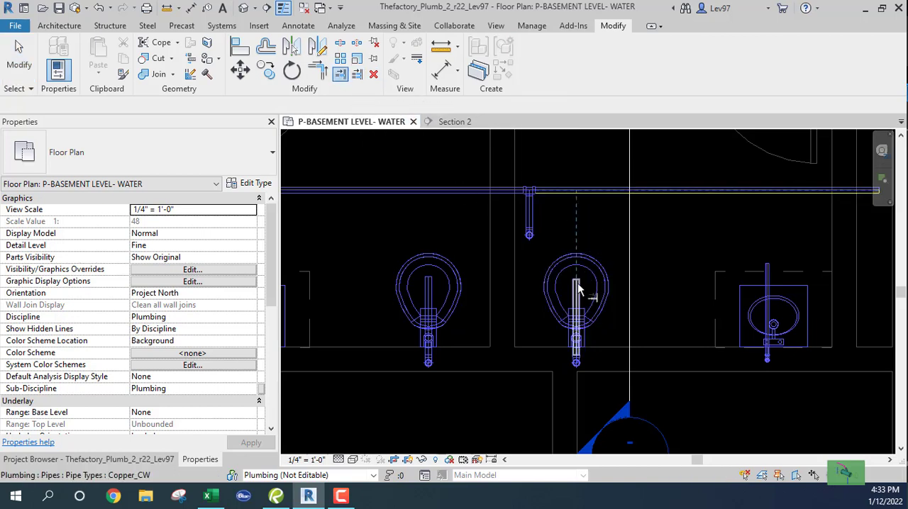
{"action": "left_click", "coordinate": [576, 287]}
{"action": "key", "text": "Escape"}
{"action": "middle_click_drag", "start_coordinate": [380, 155], "coordinate": [408, 165]}
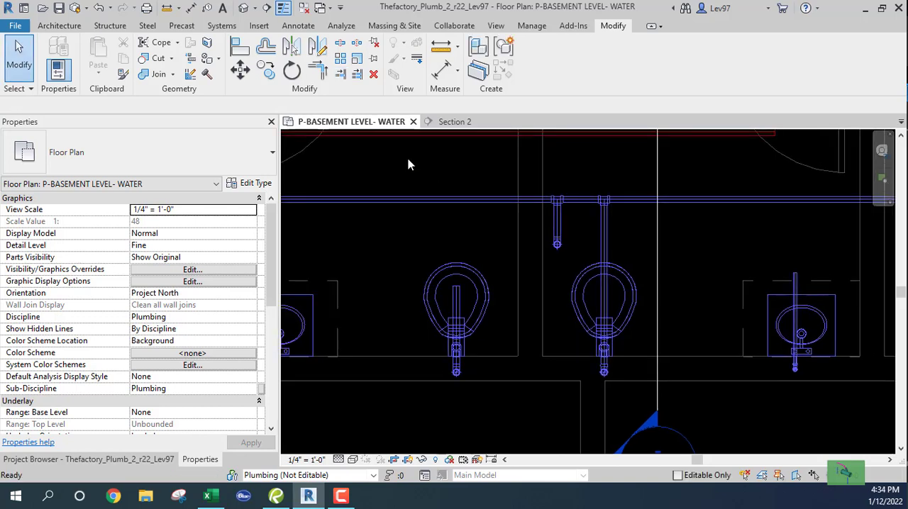
{"action": "left_click", "coordinate": [342, 75]}
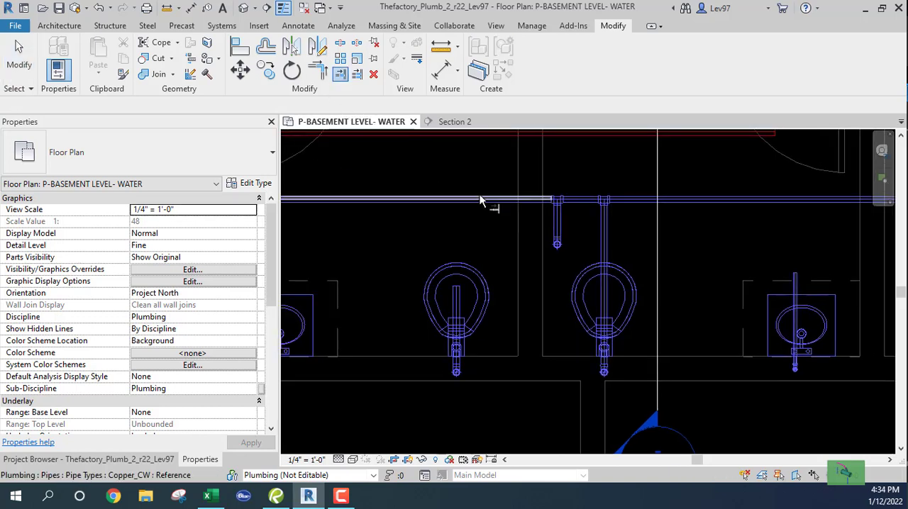
{"action": "left_click", "coordinate": [456, 299]}
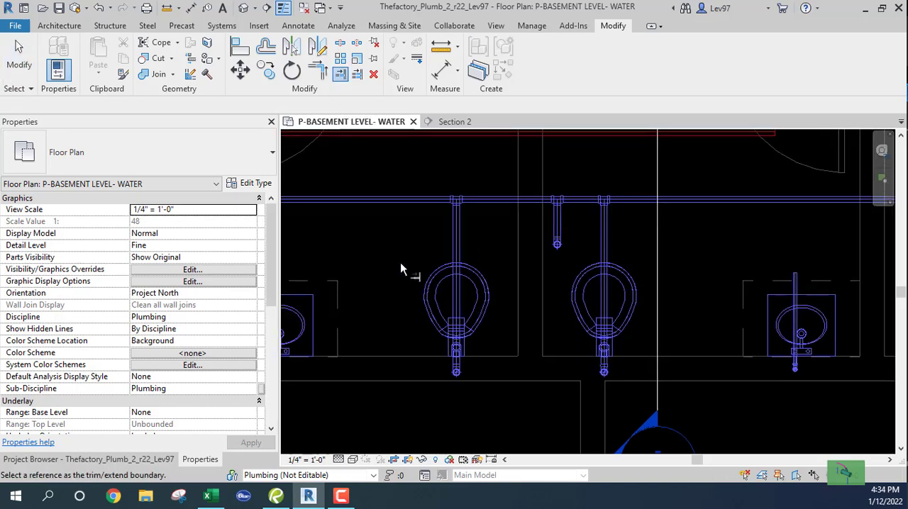
{"action": "key", "text": "Escape"}
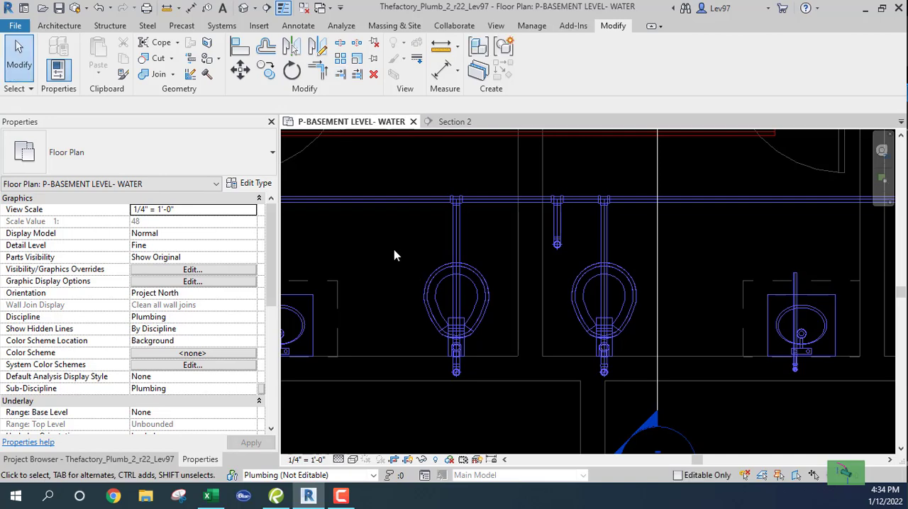
Examine the flow and fixture units of the left water closet's branch pipe and the right lavatory's branch pipe
{"action": "left_click", "coordinate": [457, 246]}
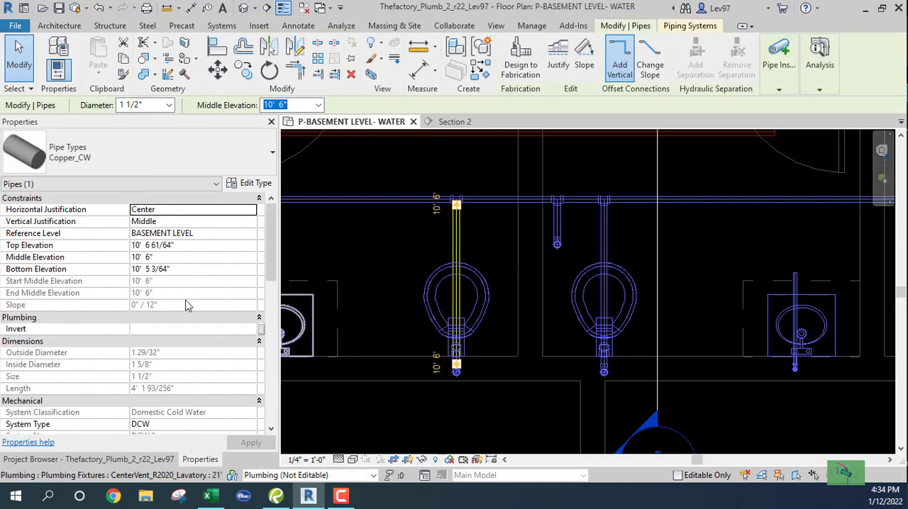
{"action": "scroll", "coordinate": [188, 305], "scroll_direction": "down", "scroll_amount": 7}
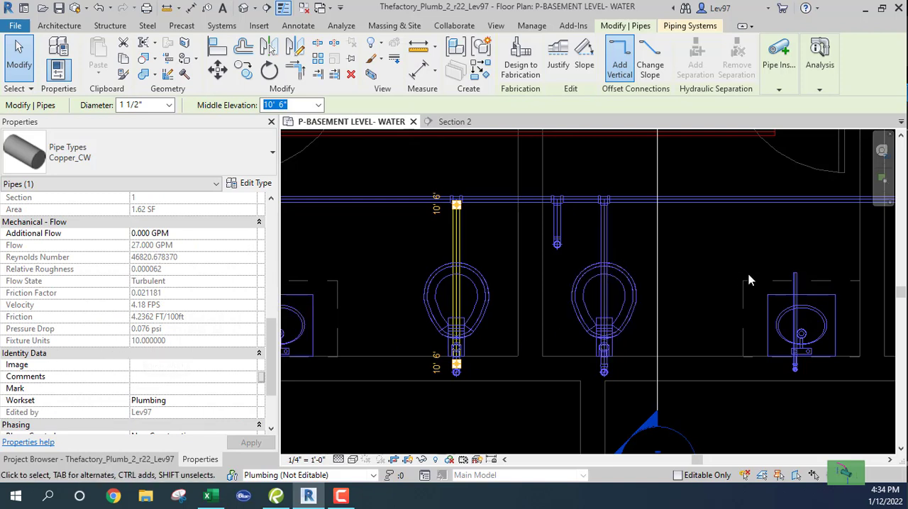
{"action": "left_click", "coordinate": [795, 290]}
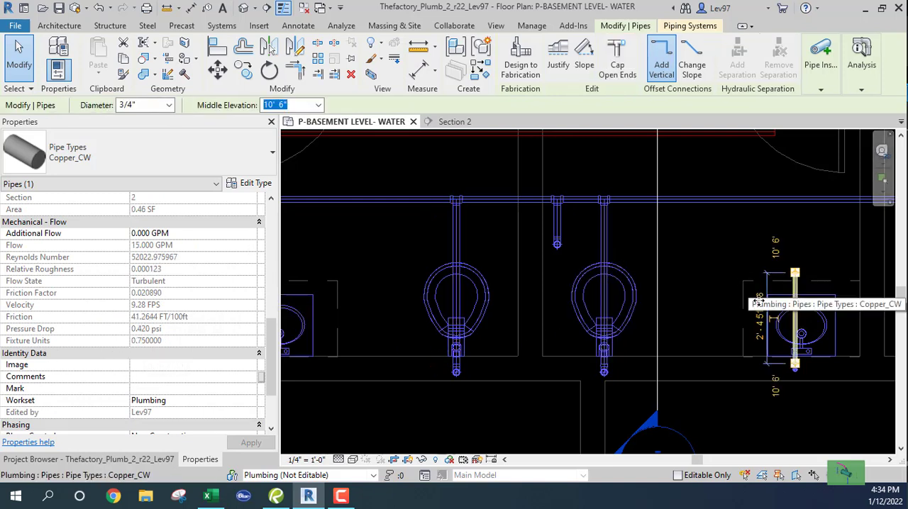
{"action": "left_click", "coordinate": [347, 289]}
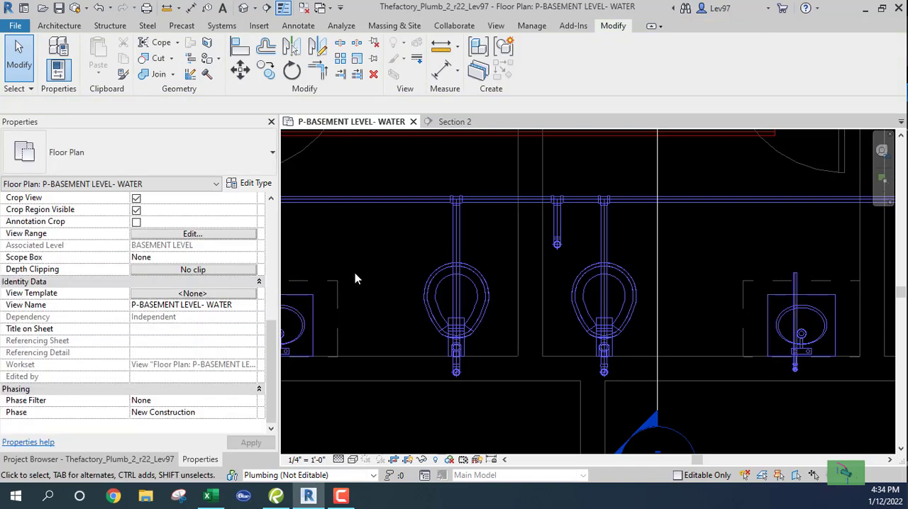
Set the diameter of the main's segment beyond the right water closet, towards the right lavatory, to 3/4"
{"action": "left_click", "coordinate": [630, 200]}
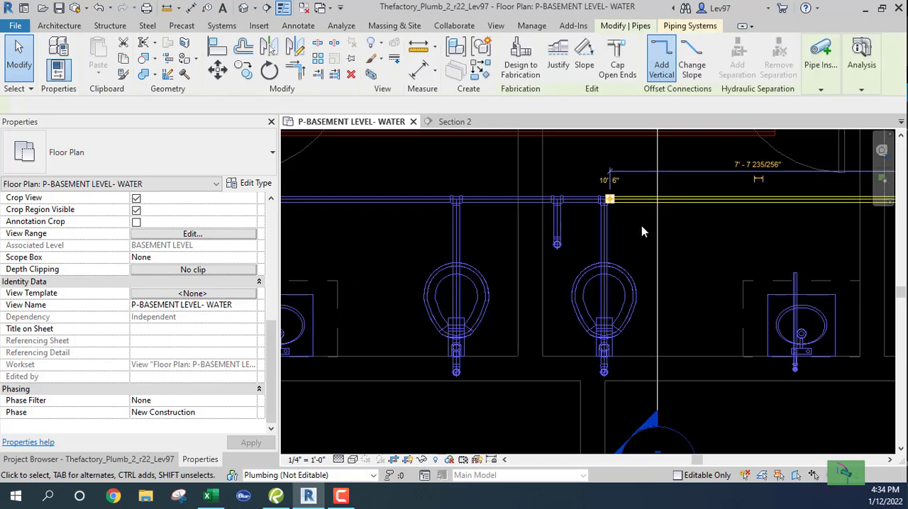
{"action": "left_click", "coordinate": [169, 105]}
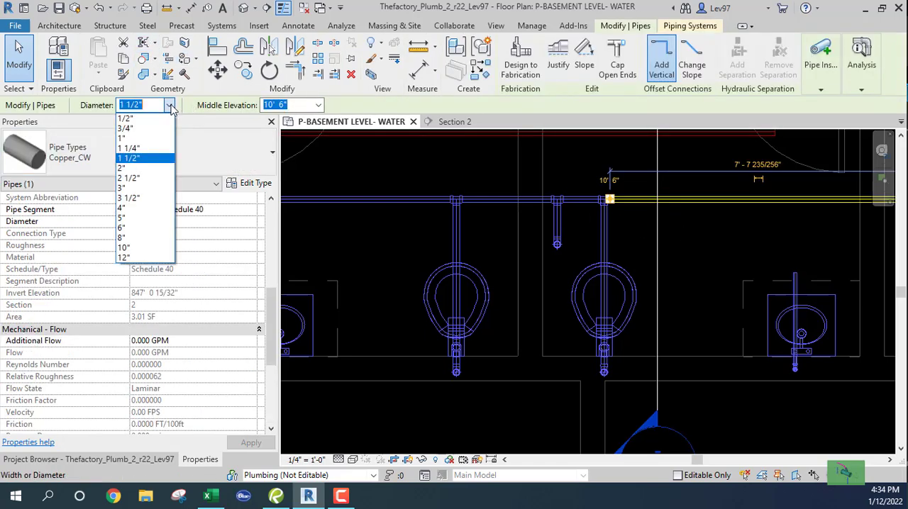
{"action": "left_click", "coordinate": [126, 128]}
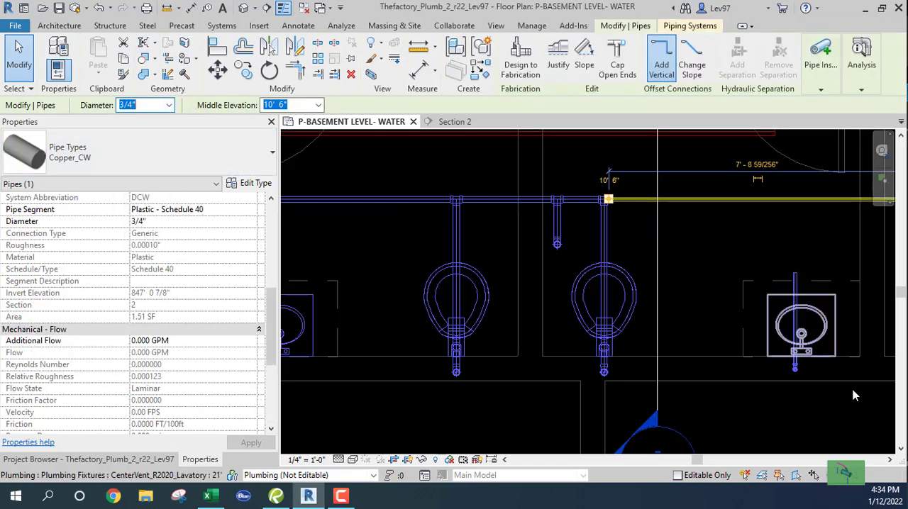
{"action": "left_click", "coordinate": [746, 289]}
Trim the 3/4" main segment and the right lavatory's horizontal pipe to a corner
{"action": "middle_click_drag", "start_coordinate": [745, 290], "coordinate": [730, 310]}
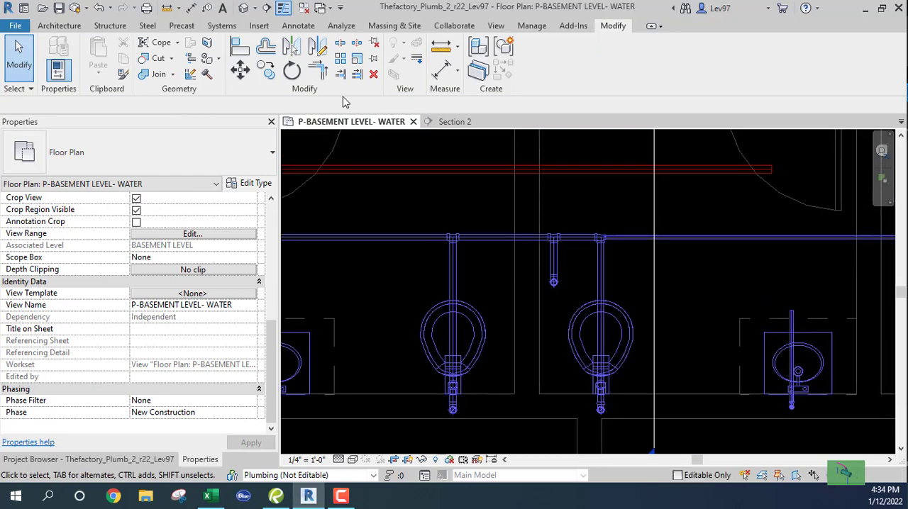
{"action": "left_click", "coordinate": [319, 71]}
{"action": "left_click", "coordinate": [635, 244]}
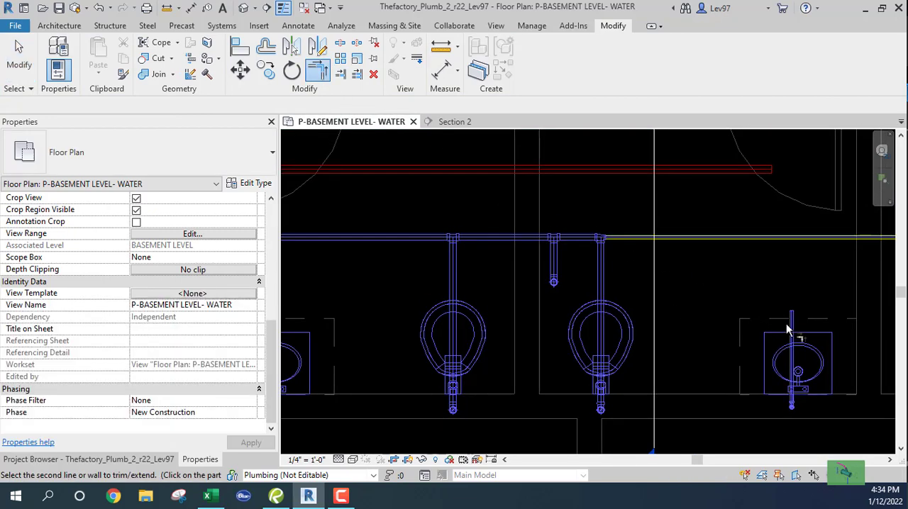
{"action": "left_click", "coordinate": [791, 326]}
{"action": "key", "text": "Escape"}
Examine the flow and fixture units of the main's segment between the riser branch and the right water closet
{"action": "middle_click_drag", "start_coordinate": [734, 317], "coordinate": [810, 322]}
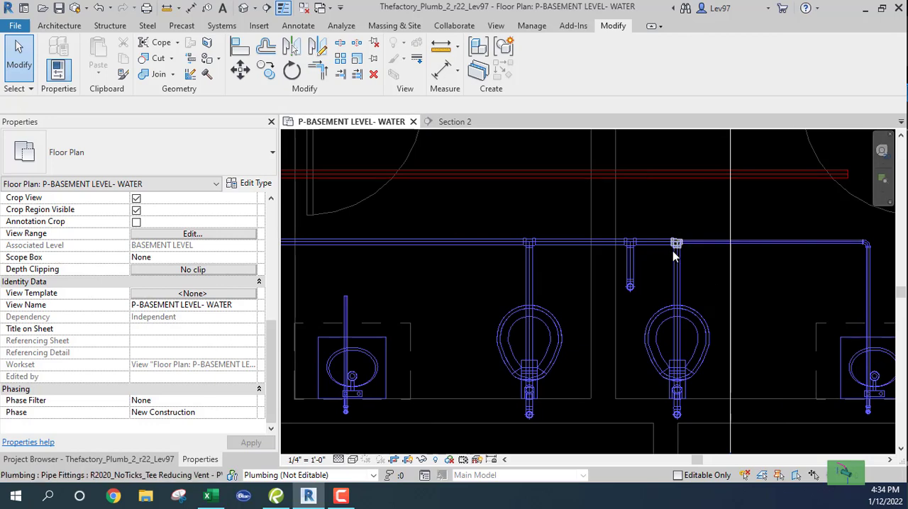
{"action": "left_click", "coordinate": [653, 243]}
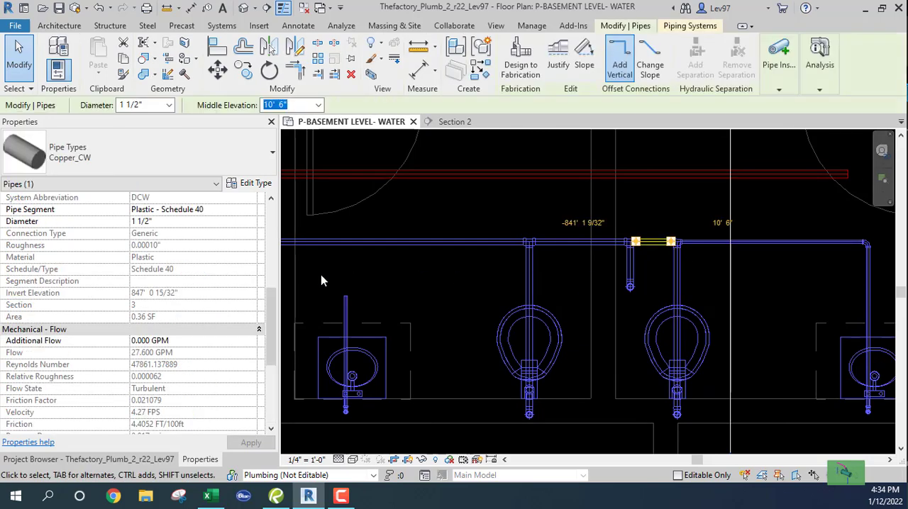
{"action": "scroll", "coordinate": [170, 365], "scroll_direction": "down", "scroll_amount": 5}
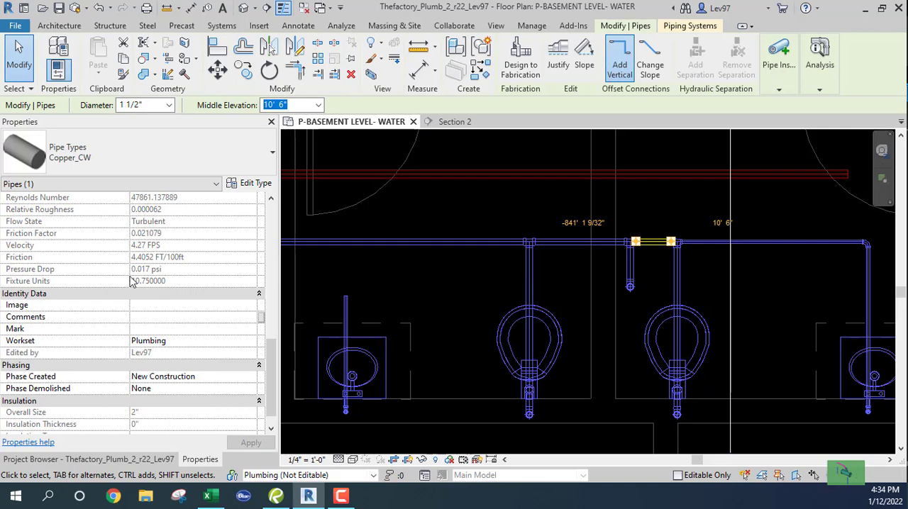
{"action": "left_click", "coordinate": [464, 294]}
Set the diameter of the main's segment left of the left water closet to 3/4"
{"action": "scroll", "coordinate": [464, 292], "scroll_direction": "down", "scroll_amount": 4}
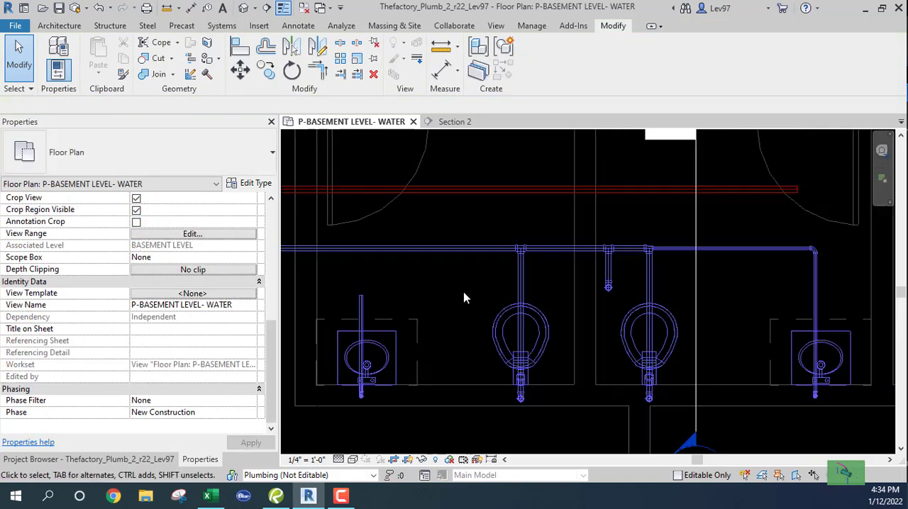
{"action": "middle_click_drag", "start_coordinate": [487, 320], "coordinate": [613, 366]}
{"action": "left_click", "coordinate": [597, 309]}
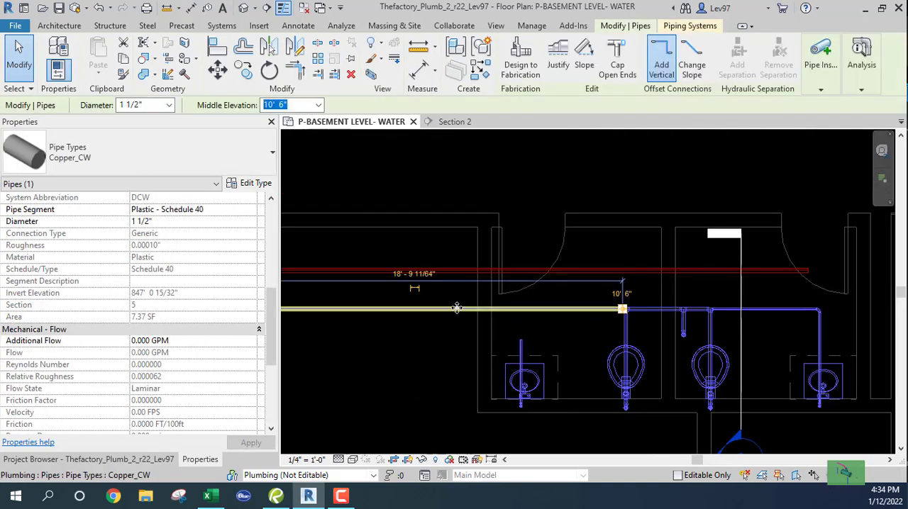
{"action": "left_click", "coordinate": [170, 105]}
{"action": "scroll", "coordinate": [142, 156], "scroll_direction": "up", "scroll_amount": 2}
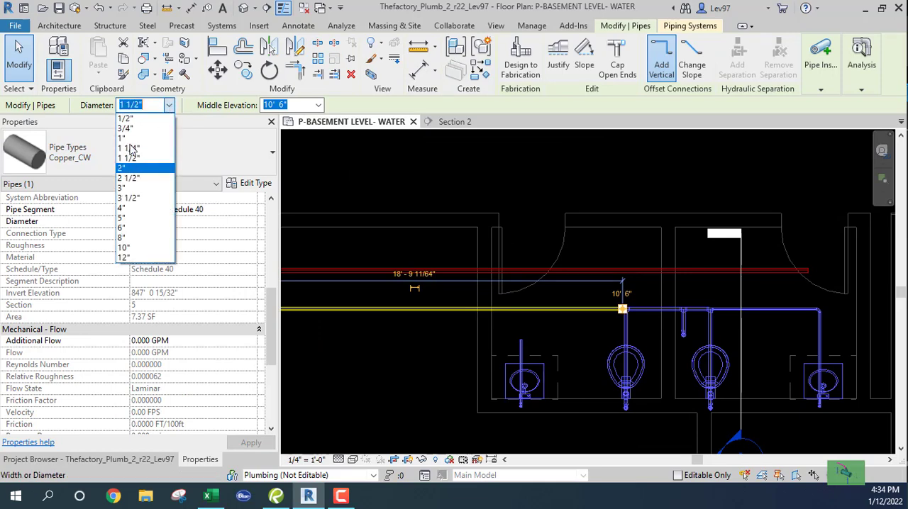
{"action": "left_click", "coordinate": [127, 129]}
{"action": "left_click", "coordinate": [539, 245]}
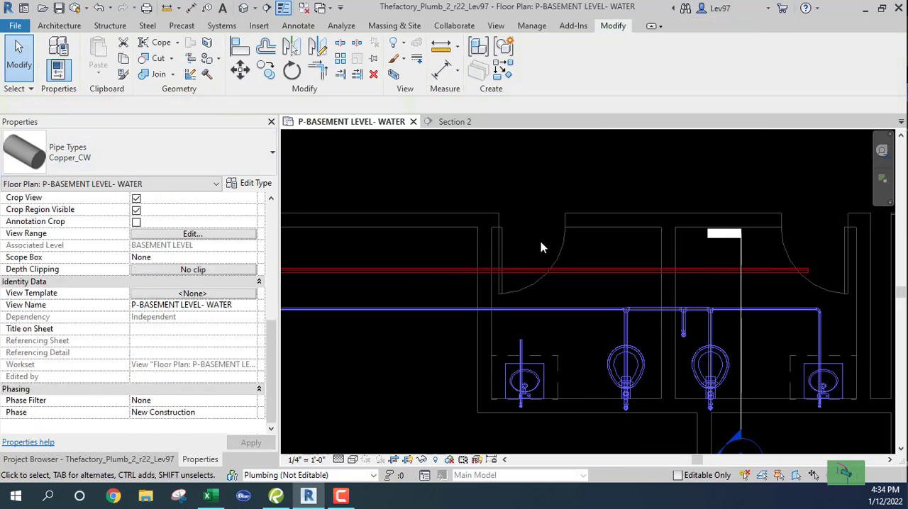
Trim the main's left 3/4" segment and the left lavatory's horizontal pipe to a corner
{"action": "middle_click_drag", "start_coordinate": [533, 190], "coordinate": [553, 195]}
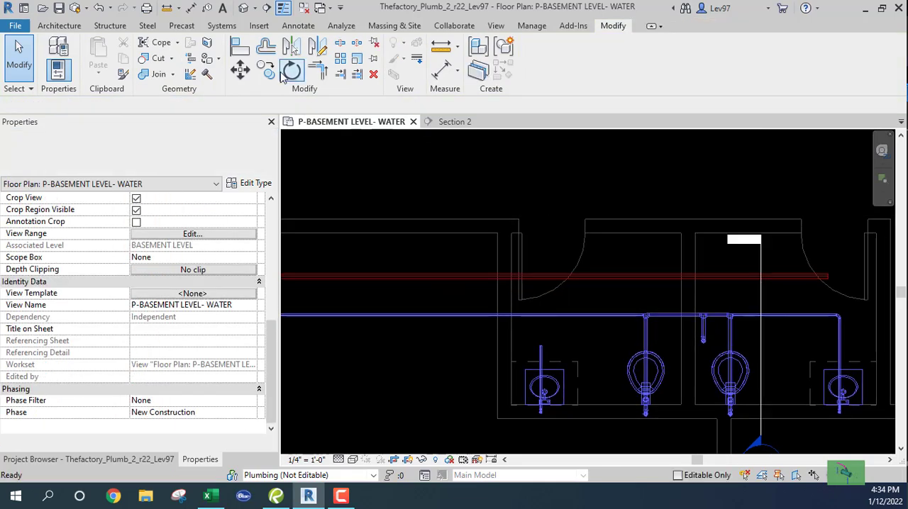
{"action": "left_click", "coordinate": [317, 69]}
{"action": "left_click", "coordinate": [611, 314]}
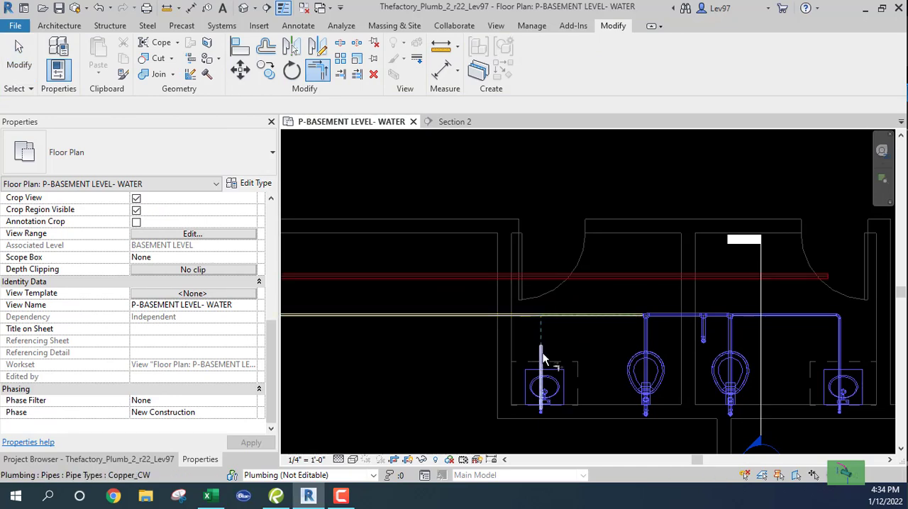
{"action": "left_click", "coordinate": [539, 360]}
{"action": "key", "text": "Escape"}
Move the Section 2 line between the riser branch and the right water closet's pipe, and shorten its far clip offset to about 1' 2"
{"action": "middle_click_drag", "start_coordinate": [585, 339], "coordinate": [469, 322]}
{"action": "scroll", "coordinate": [588, 334], "scroll_direction": "up", "scroll_amount": 2}
{"action": "scroll", "coordinate": [588, 328], "scroll_direction": "down", "scroll_amount": 2}
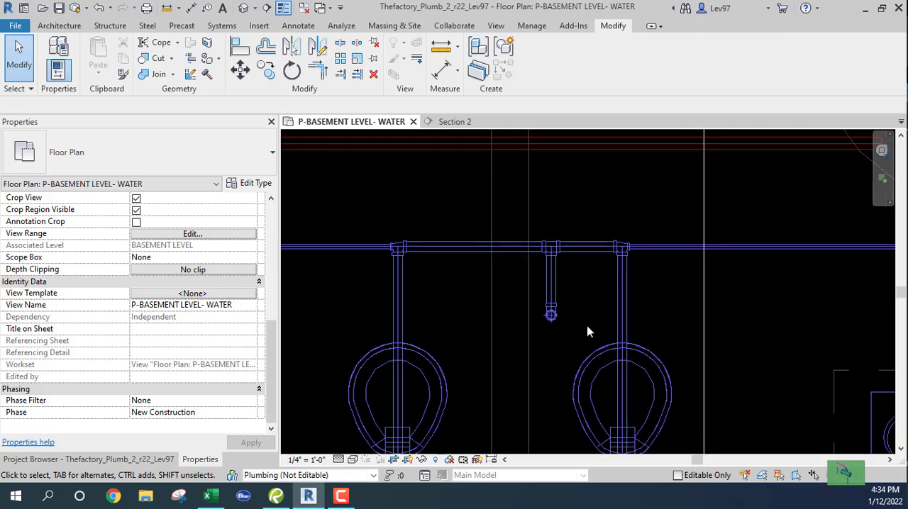
{"action": "left_click", "coordinate": [652, 347]}
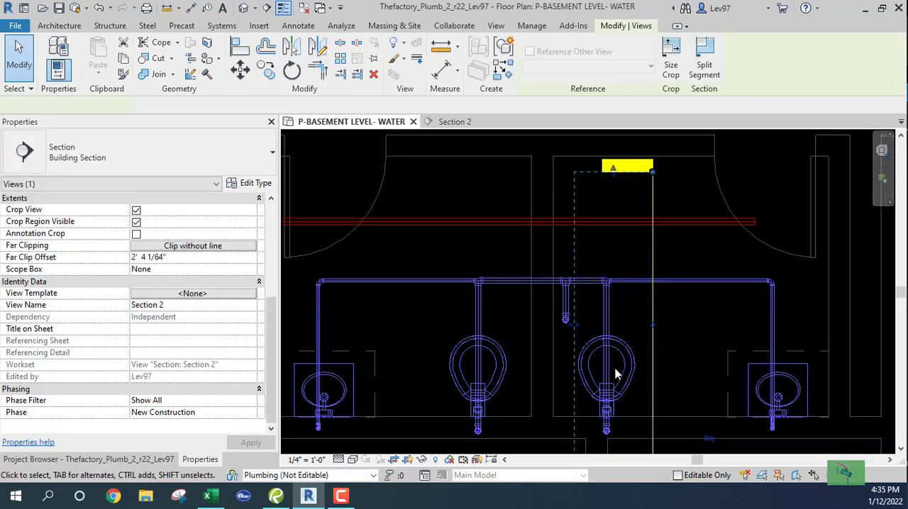
{"action": "left_click_drag", "start_coordinate": [651, 341], "coordinate": [581, 307]}
{"action": "left_click_drag", "start_coordinate": [504, 273], "coordinate": [536, 274]}
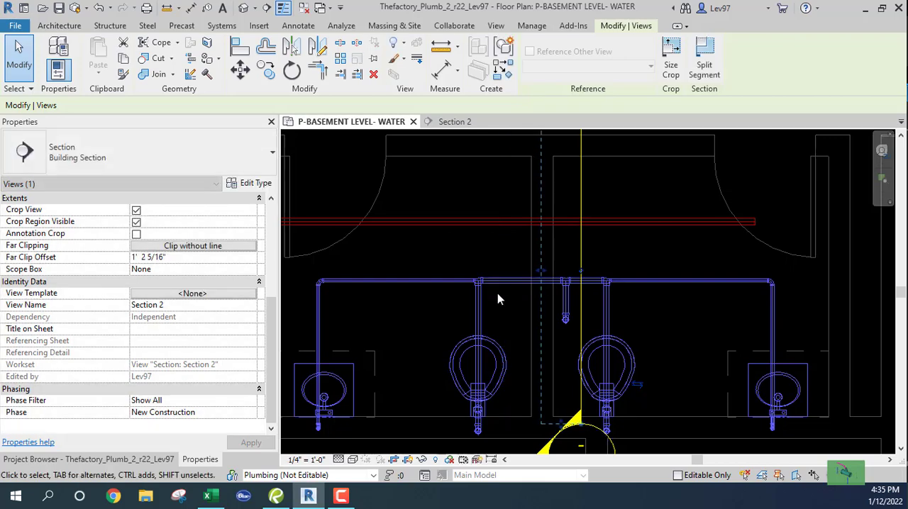
Examine the flow and fixture units of the main's segment between the left water closet and the riser branch
{"action": "left_click", "coordinate": [525, 281]}
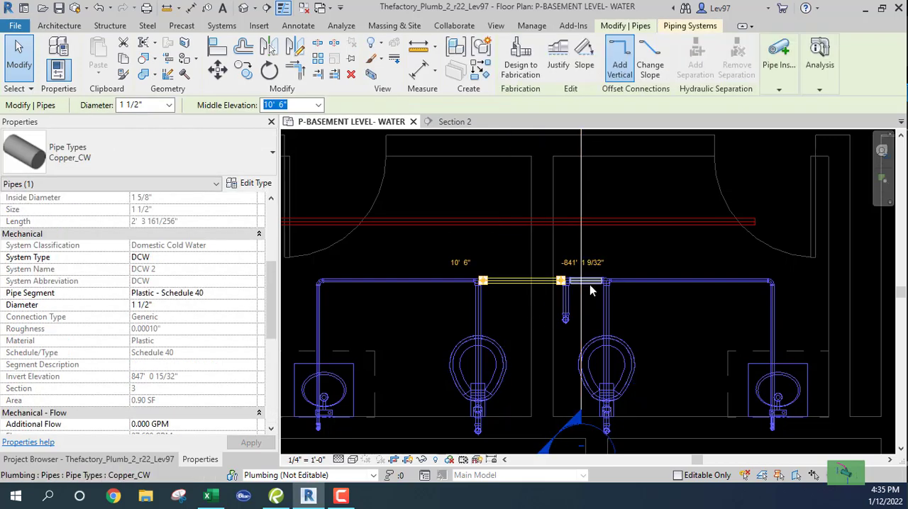
{"action": "scroll", "coordinate": [158, 365], "scroll_direction": "down", "scroll_amount": 4}
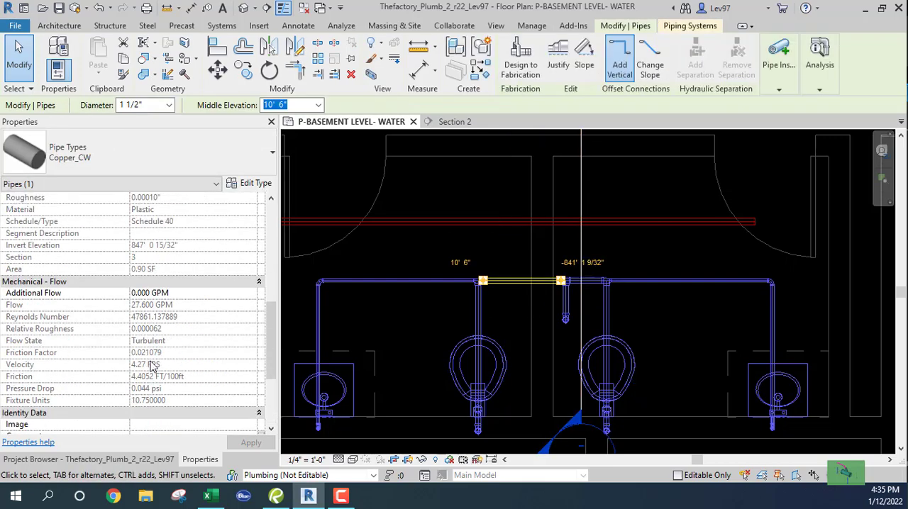
Examine the flow and fixture units of the main's segment right of the riser branch and of the riser's upper horizontal pipe in Section 2
{"action": "left_click", "coordinate": [591, 282]}
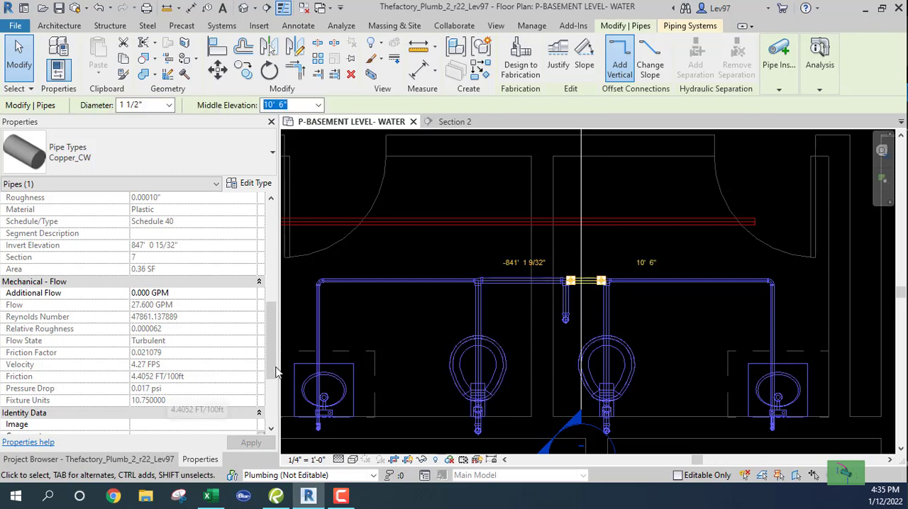
{"action": "left_click", "coordinate": [514, 292]}
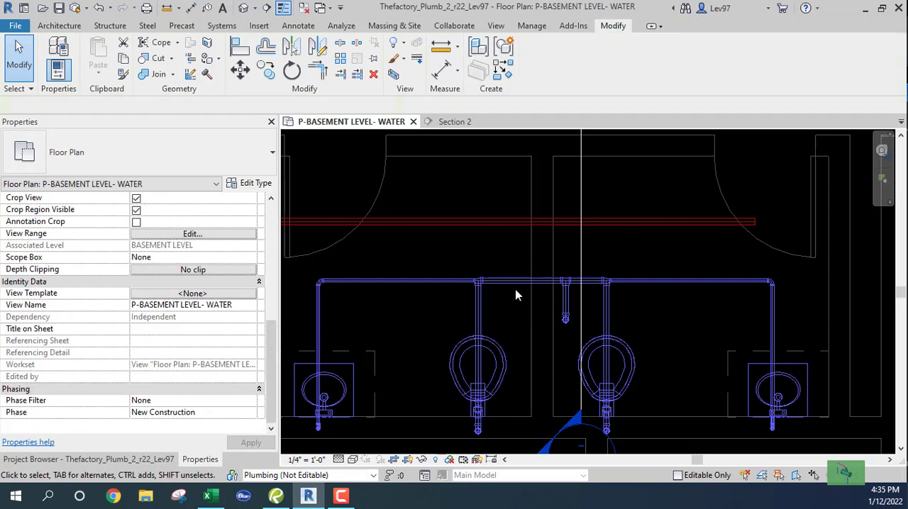
{"action": "left_click", "coordinate": [451, 121]}
{"action": "scroll", "coordinate": [421, 343], "scroll_direction": "down", "scroll_amount": 5}
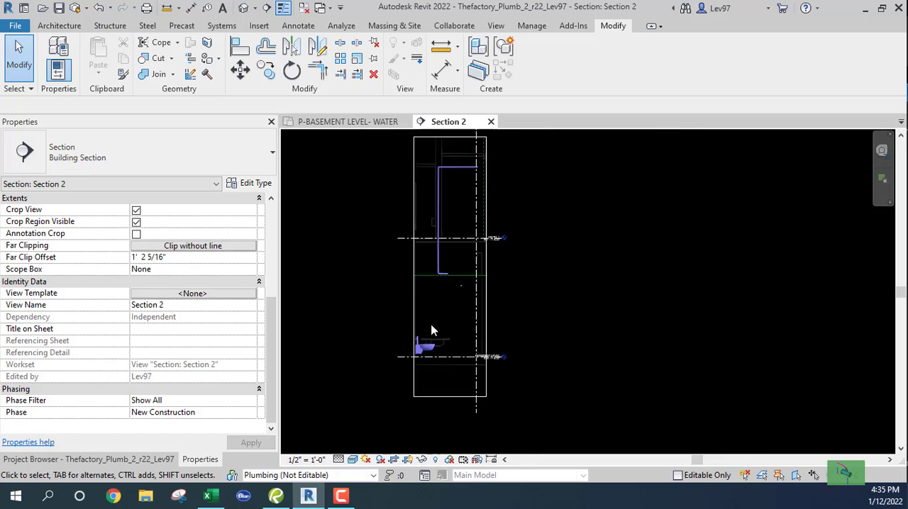
{"action": "scroll", "coordinate": [456, 410], "scroll_direction": "up", "scroll_amount": 2}
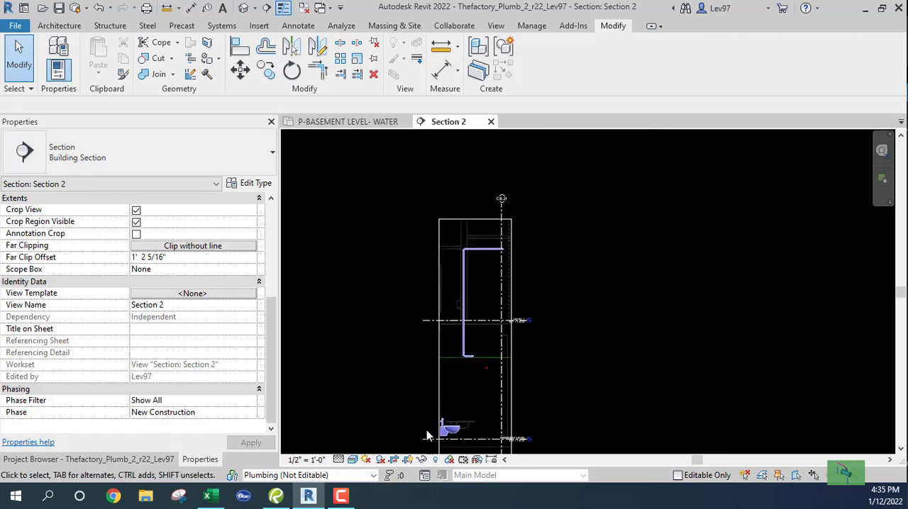
{"action": "scroll", "coordinate": [476, 268], "scroll_direction": "up", "scroll_amount": 3}
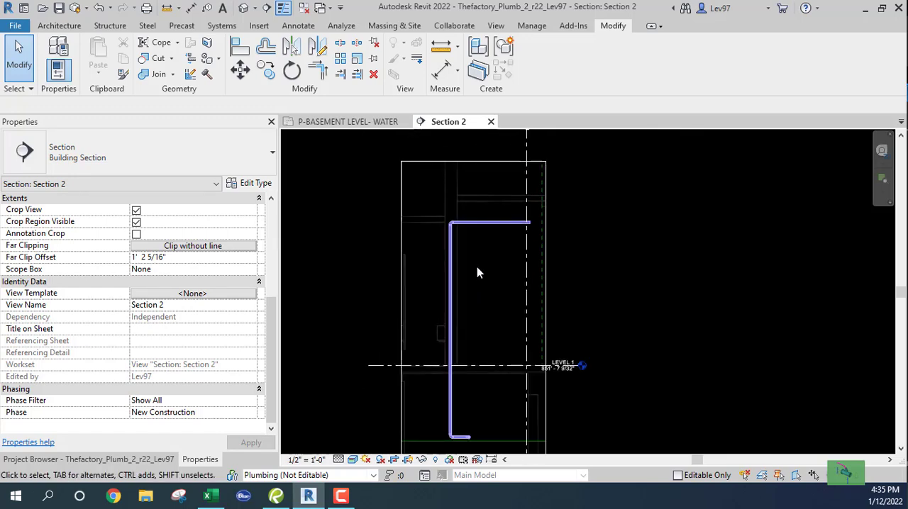
{"action": "left_click", "coordinate": [474, 224]}
{"action": "scroll", "coordinate": [190, 339], "scroll_direction": "down", "scroll_amount": 6}
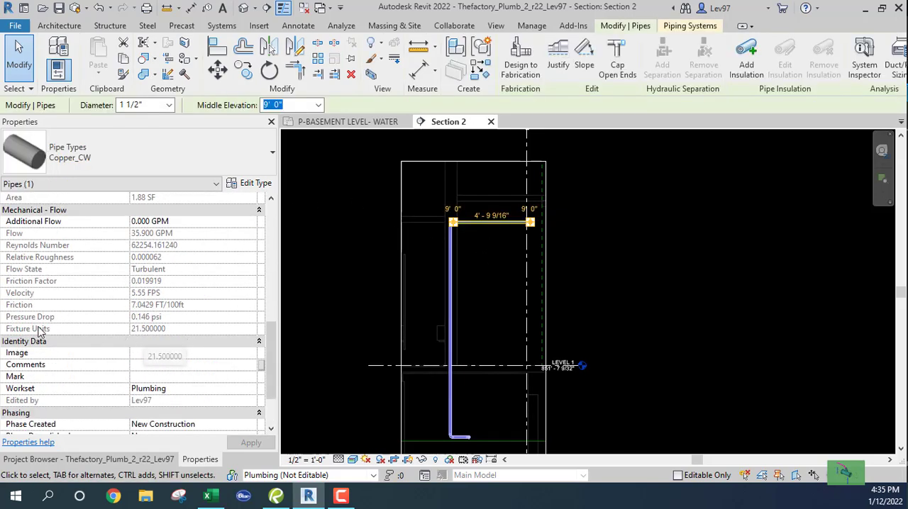
{"action": "left_click", "coordinate": [418, 317]}
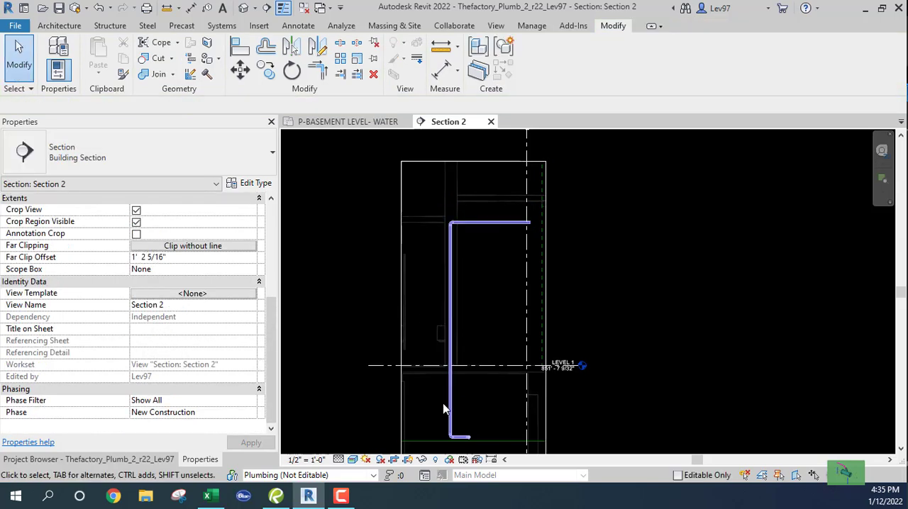
Shift the Section 2 line down and slightly right in the basement water plan, keeping it between the riser branch and the right water closet's pipe
{"action": "left_click", "coordinate": [348, 121]}
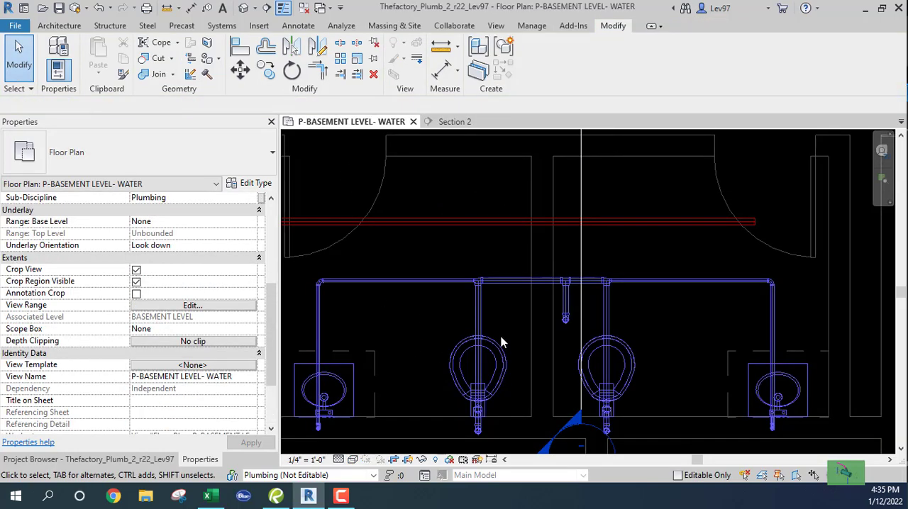
{"action": "middle_click_drag", "start_coordinate": [516, 326], "coordinate": [518, 267]}
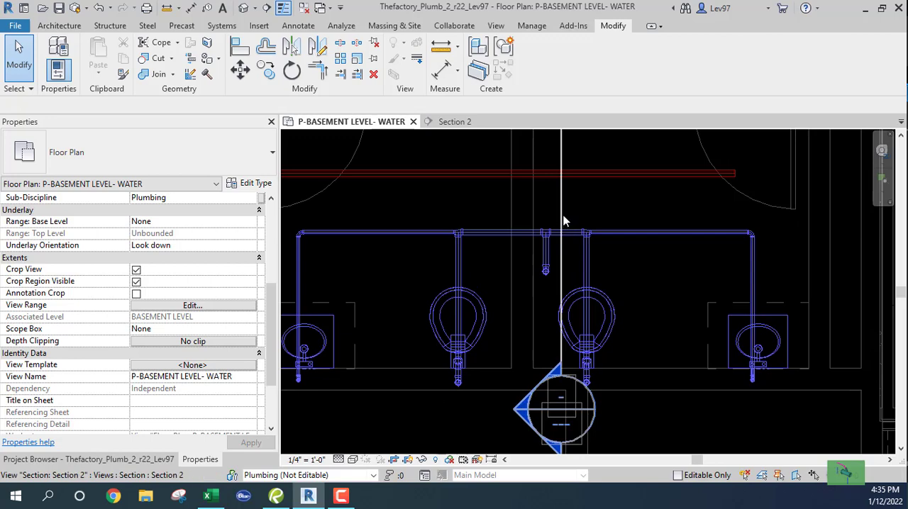
{"action": "left_click", "coordinate": [563, 224]}
{"action": "left_click_drag", "start_coordinate": [560, 201], "coordinate": [568, 283]}
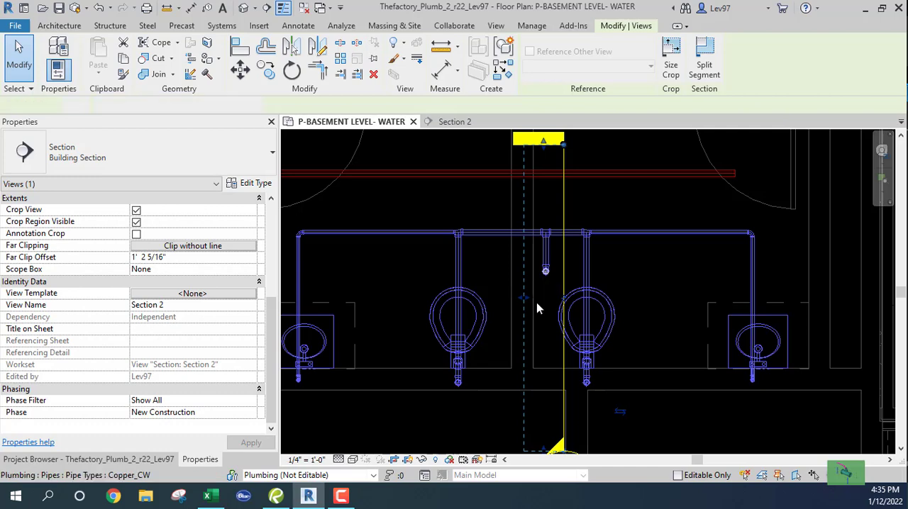
Trace the riser from the basement water plan to its upper horizontal pipe in Section 2, inspecting both pipes
{"action": "left_click", "coordinate": [544, 264]}
{"action": "left_click", "coordinate": [453, 121]}
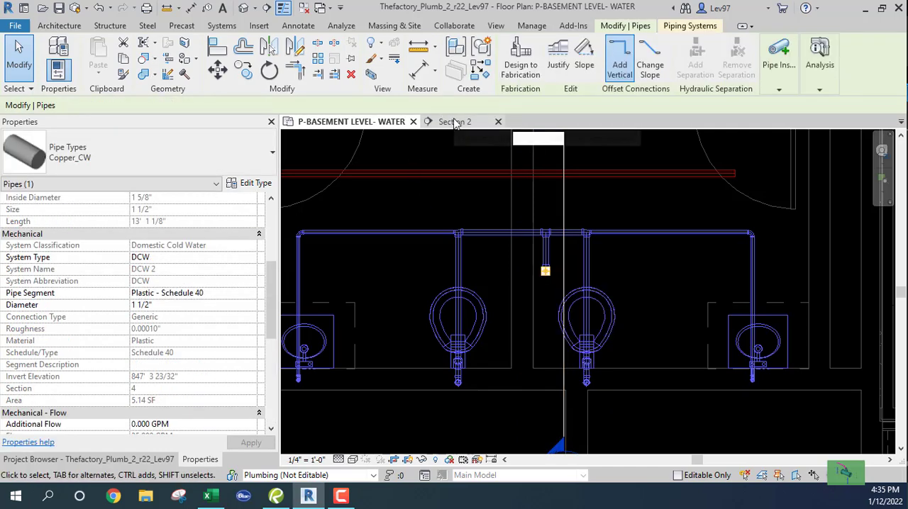
{"action": "scroll", "coordinate": [510, 240], "scroll_direction": "up", "scroll_amount": 3}
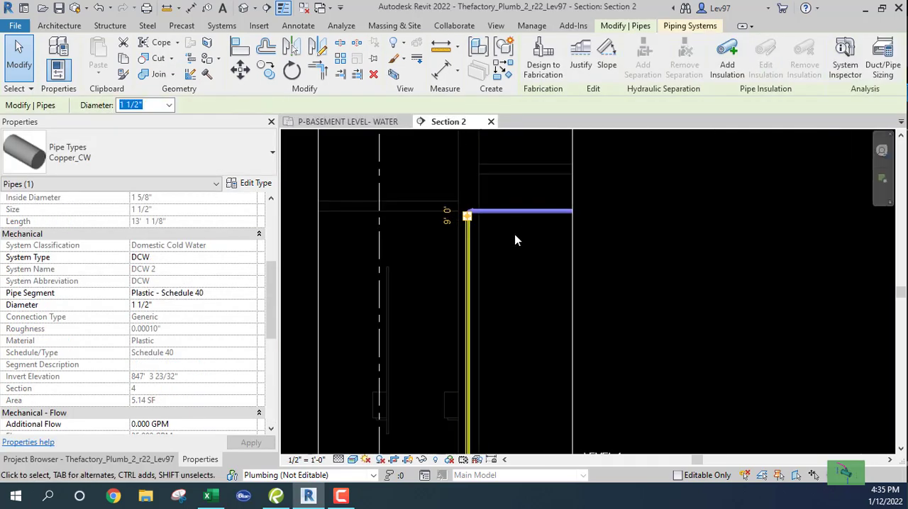
{"action": "left_click", "coordinate": [520, 209]}
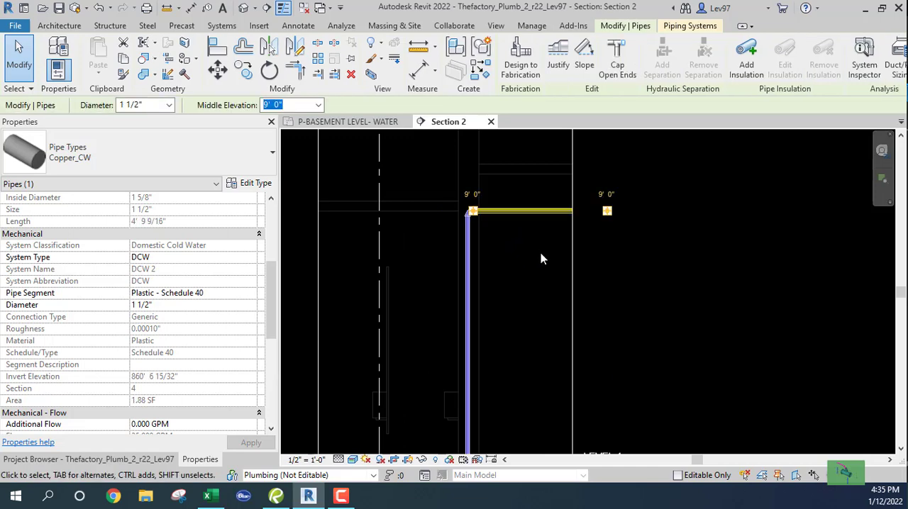
{"action": "left_click", "coordinate": [348, 121]}
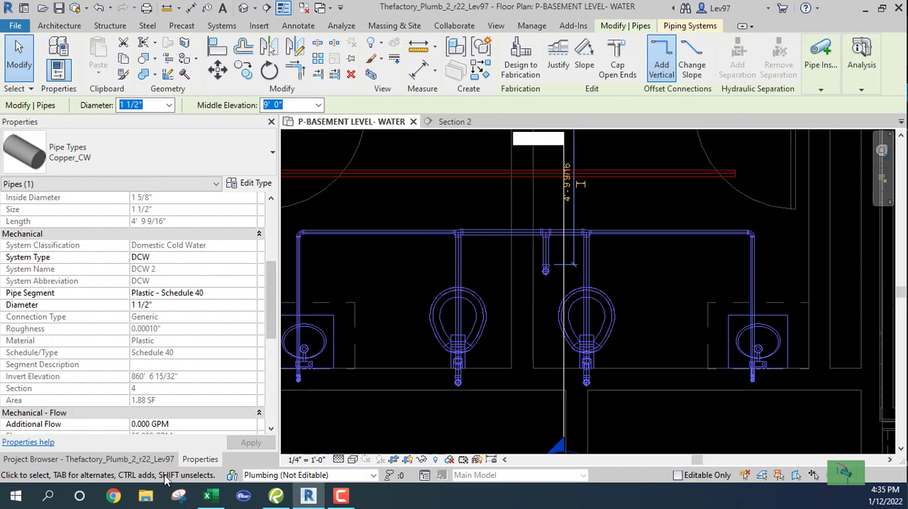
{"action": "key", "text": "Escape"}
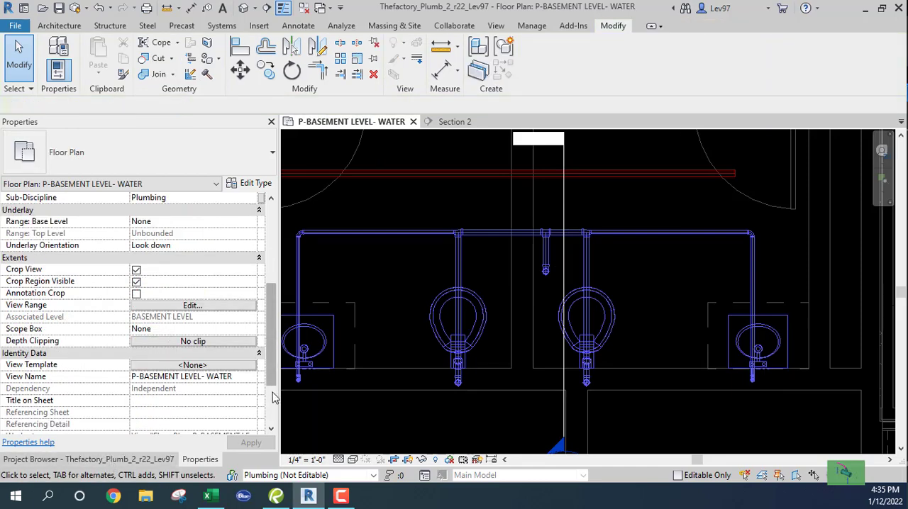
Open the P-LEVEL 1 SW floor plan at the restrooms around the riser
{"action": "left_click", "coordinate": [108, 459]}
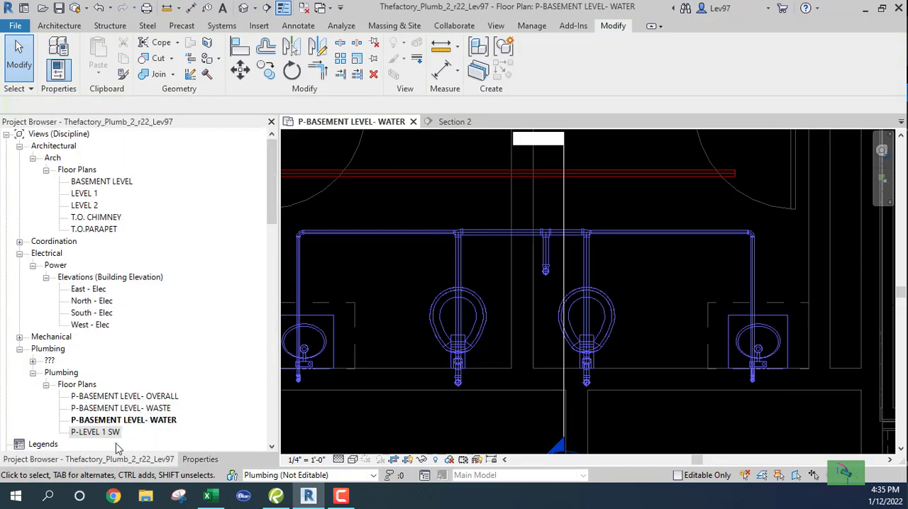
{"action": "double_click", "coordinate": [95, 434]}
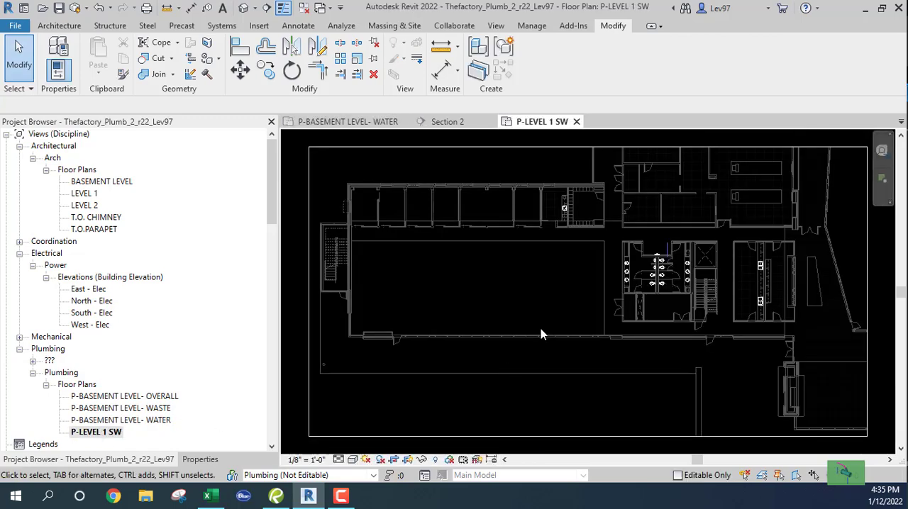
{"action": "scroll", "coordinate": [592, 290], "scroll_direction": "up", "scroll_amount": 5}
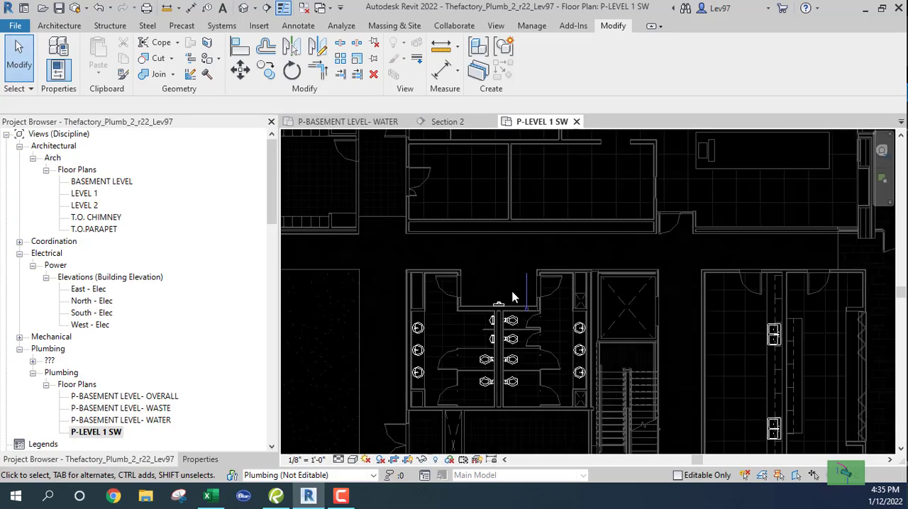
{"action": "left_click", "coordinate": [595, 345]}
{"action": "left_click", "coordinate": [458, 340]}
Compare the Section 2 and basement water views with the P-LEVEL 1 SW plan to check where the section marker is shown
{"action": "left_click", "coordinate": [455, 122]}
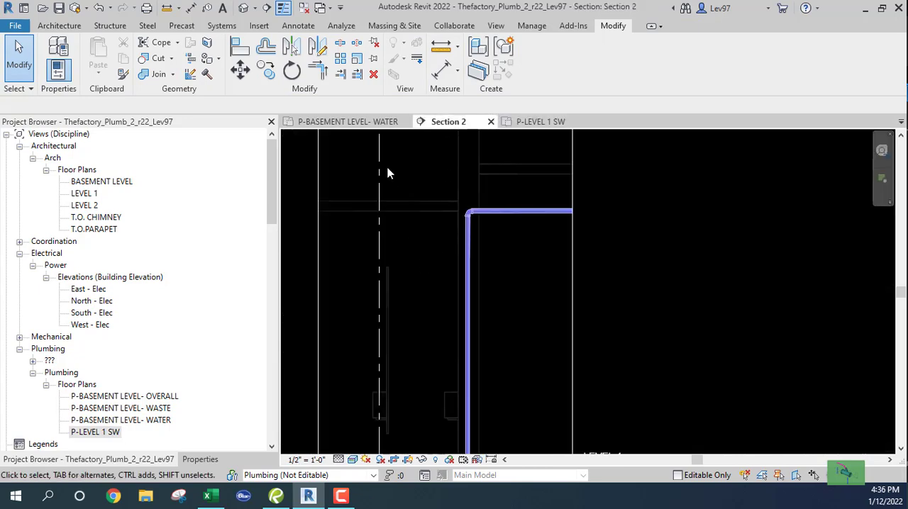
{"action": "left_click", "coordinate": [343, 123]}
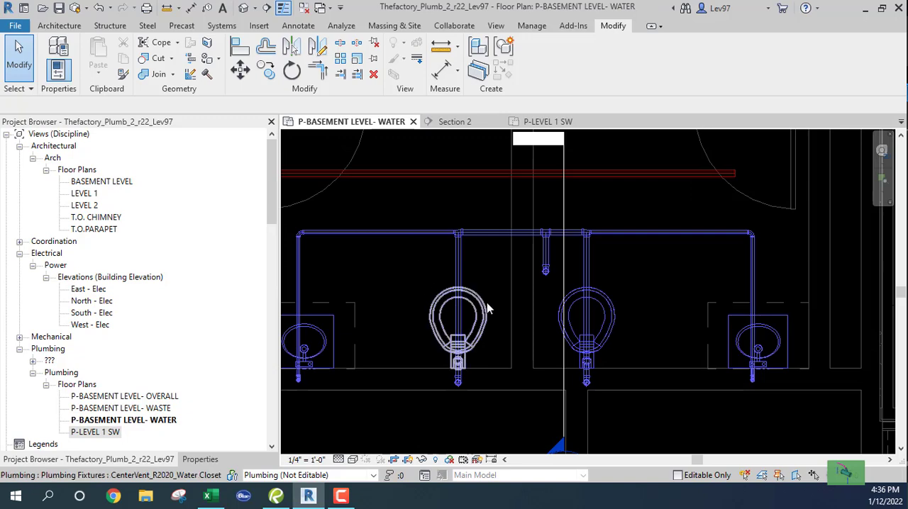
{"action": "scroll", "coordinate": [486, 308], "scroll_direction": "down", "scroll_amount": 4}
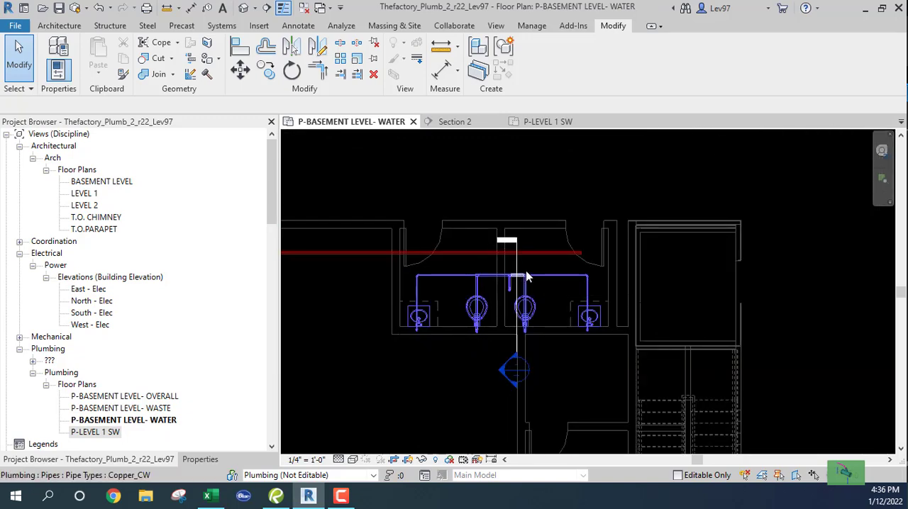
{"action": "left_click", "coordinate": [560, 125]}
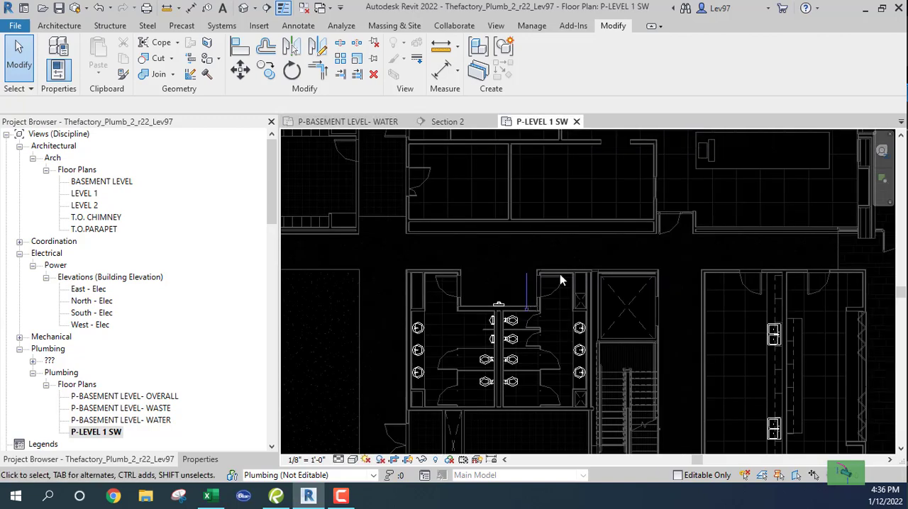
{"action": "left_click", "coordinate": [353, 122]}
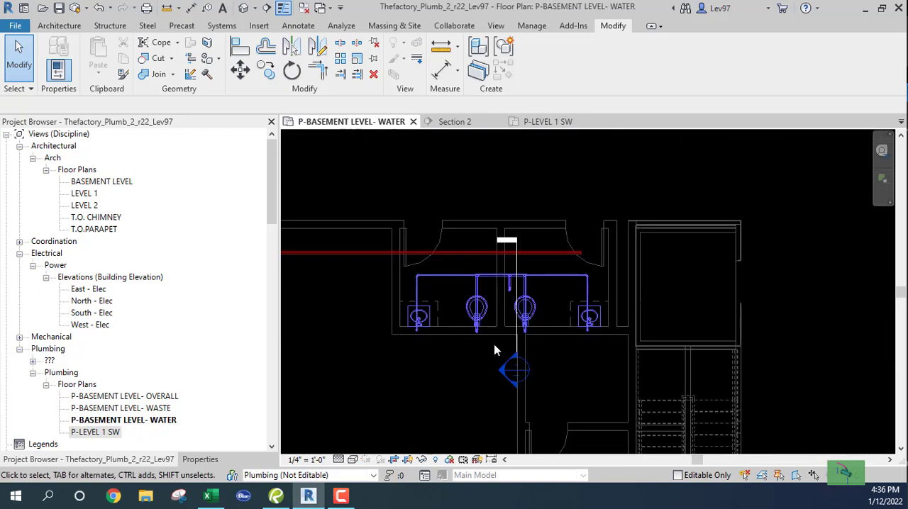
Set the Section 2 marker to hide only at scales coarser than 1" = 400'-0"
{"action": "left_click", "coordinate": [517, 268]}
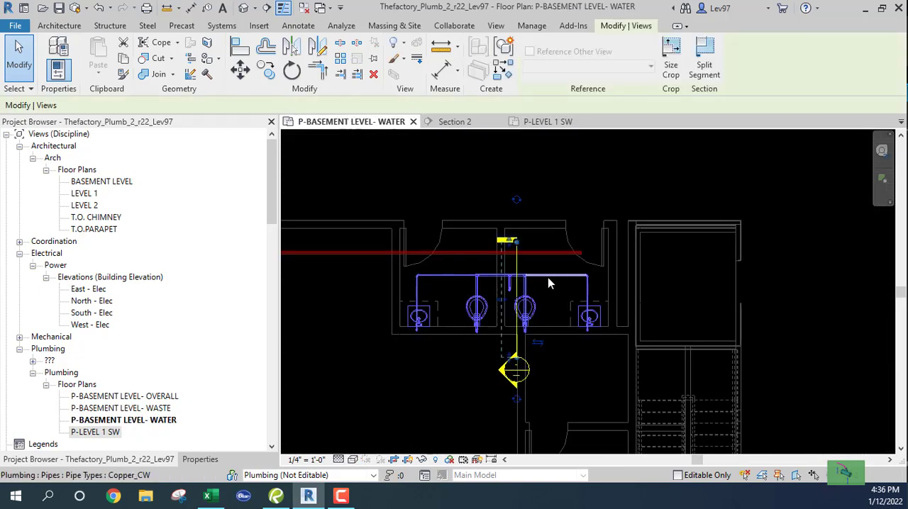
{"action": "left_click", "coordinate": [201, 460]}
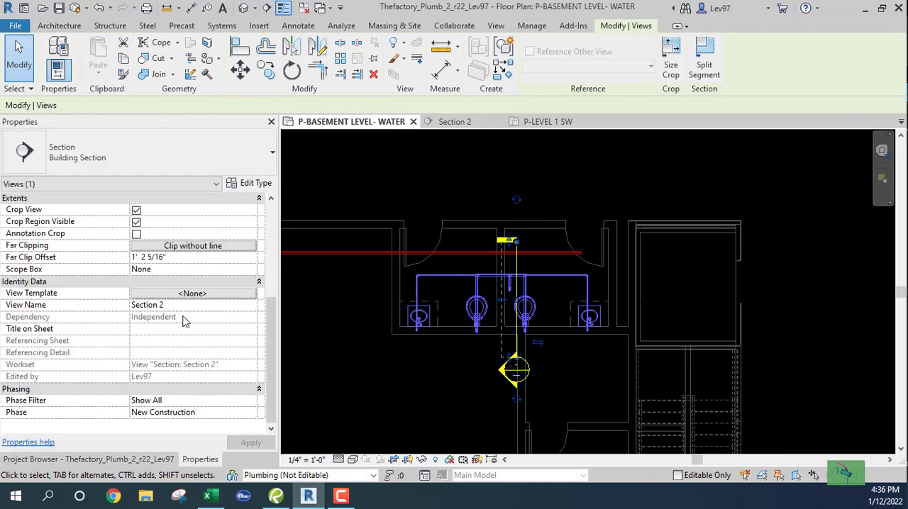
{"action": "left_click_drag", "start_coordinate": [268, 341], "coordinate": [270, 261]}
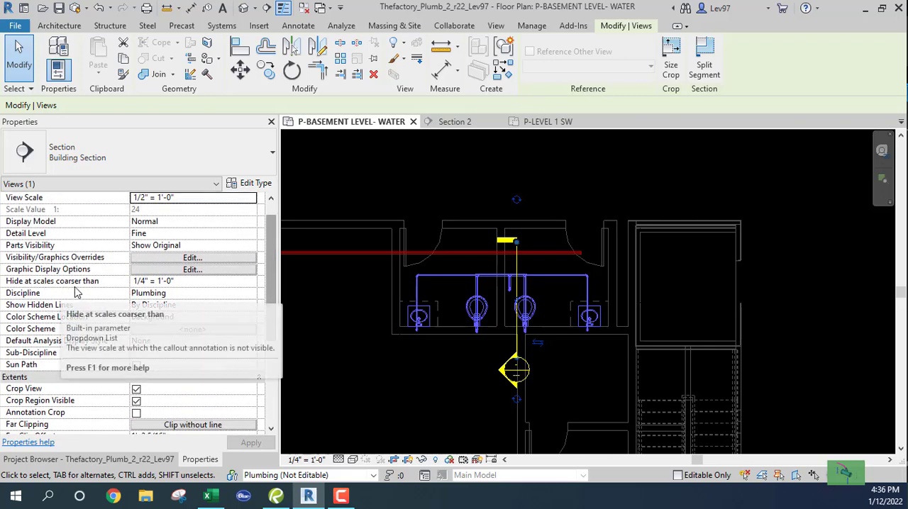
{"action": "left_click", "coordinate": [190, 287]}
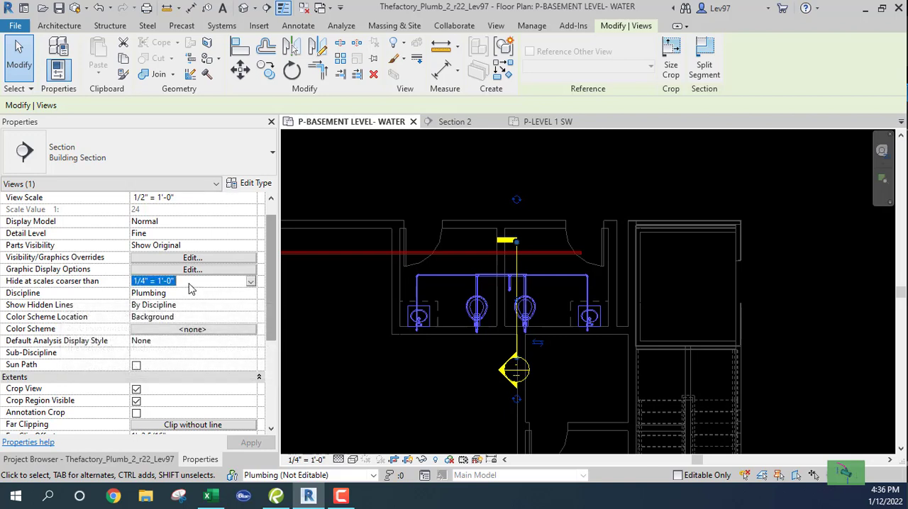
{"action": "left_click", "coordinate": [251, 284]}
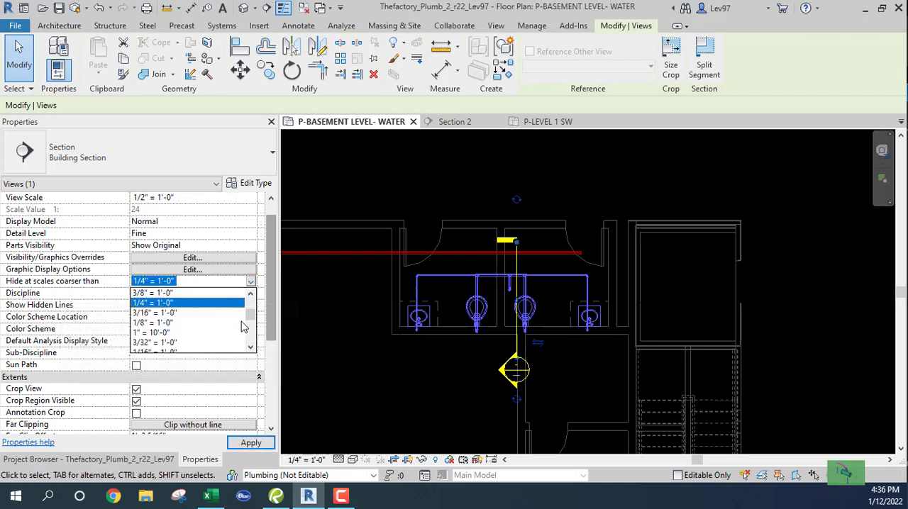
{"action": "left_click_drag", "start_coordinate": [250, 319], "coordinate": [255, 368]}
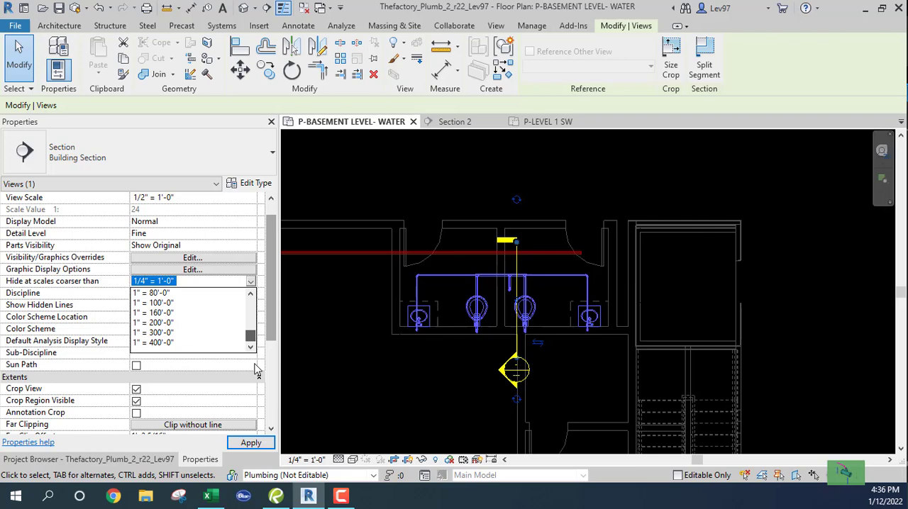
{"action": "left_click", "coordinate": [150, 344]}
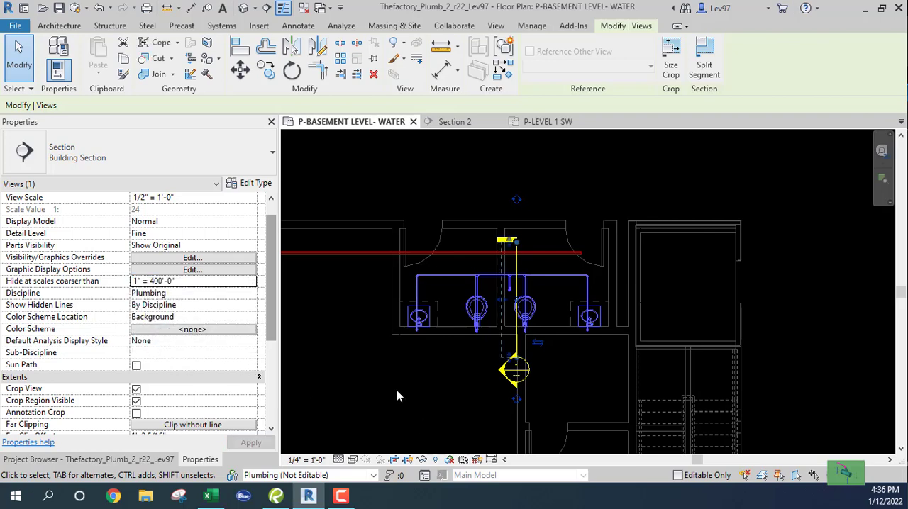
{"action": "left_click", "coordinate": [415, 391]}
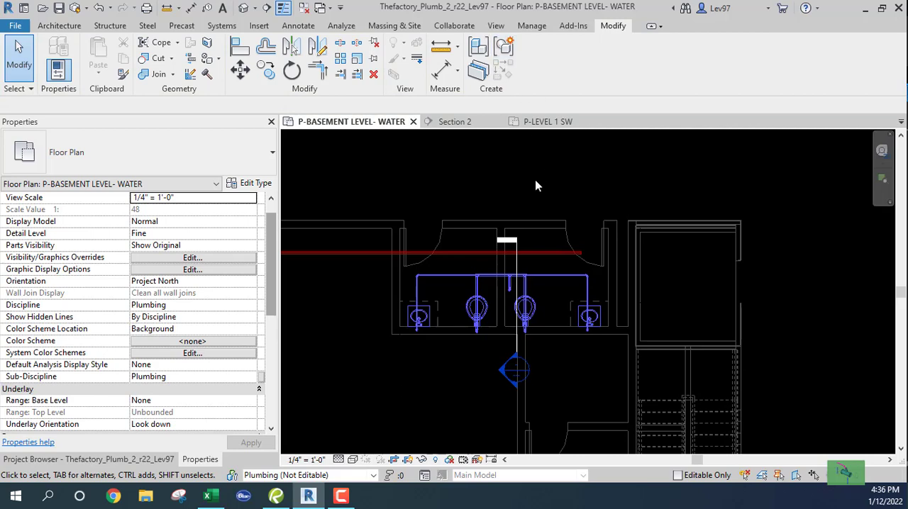
Extend the Section 2 line and its crop extent into the corridor past the riser's horizontal pipe on the P-LEVEL 1 SW plan
{"action": "left_click", "coordinate": [546, 121]}
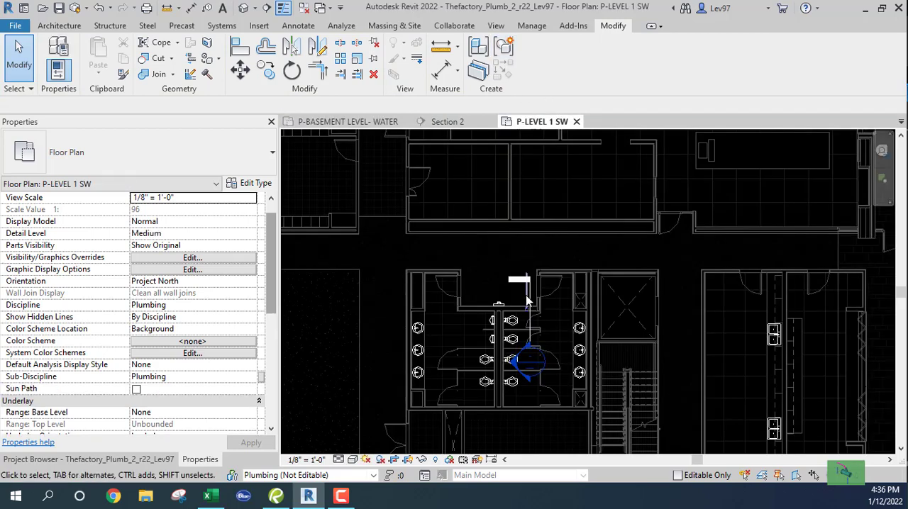
{"action": "scroll", "coordinate": [557, 316], "scroll_direction": "up", "scroll_amount": 3}
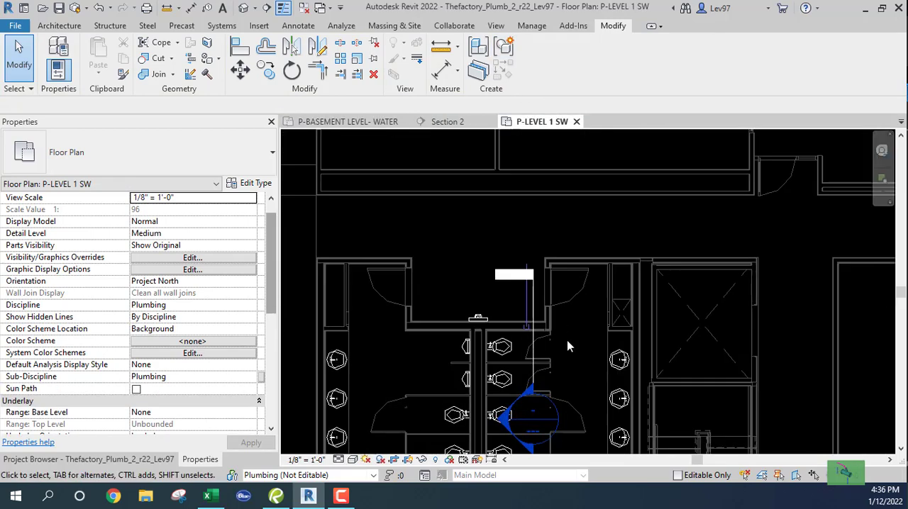
{"action": "left_click", "coordinate": [532, 356]}
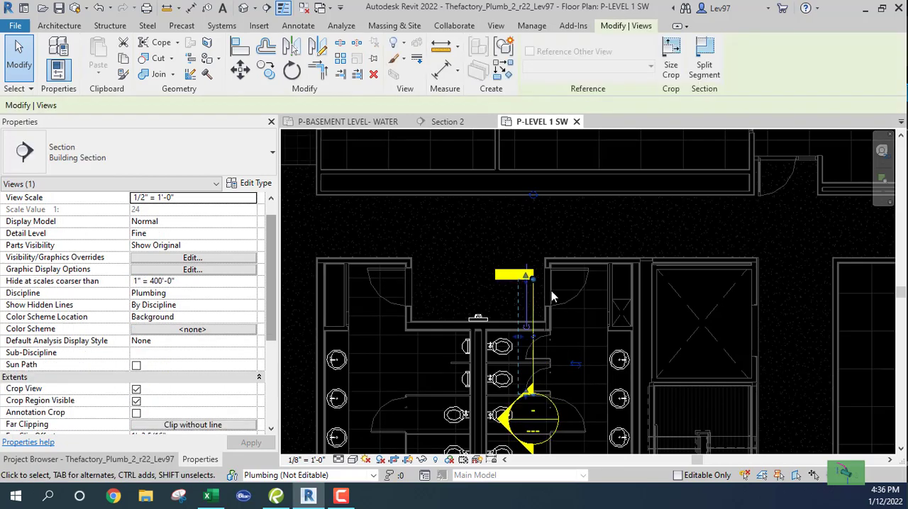
{"action": "left_click_drag", "start_coordinate": [534, 278], "coordinate": [533, 225]}
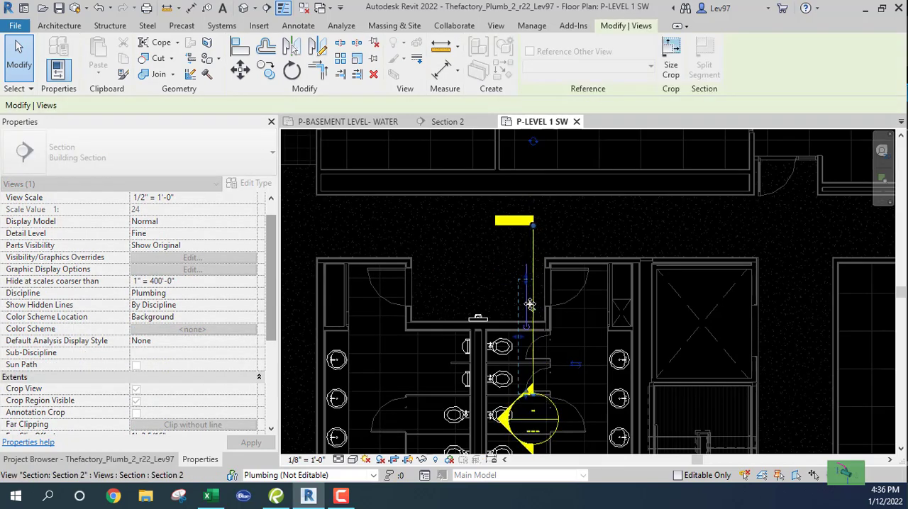
{"action": "left_click_drag", "start_coordinate": [527, 278], "coordinate": [527, 226]}
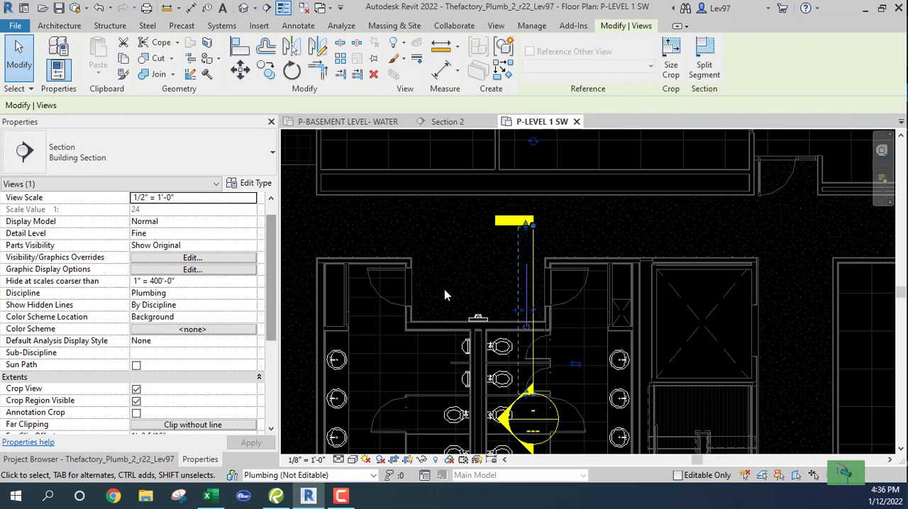
Inspect the flow, velocity, friction and fixture units of the riser's horizontal pipe on the P-LEVEL 1 SW plan
{"action": "scroll", "coordinate": [485, 285], "scroll_direction": "up", "scroll_amount": 2}
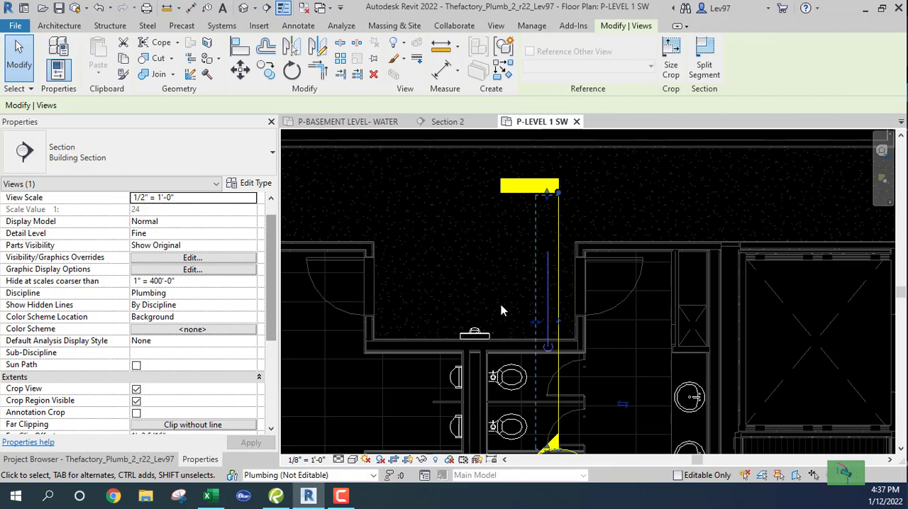
{"action": "left_click", "coordinate": [549, 292]}
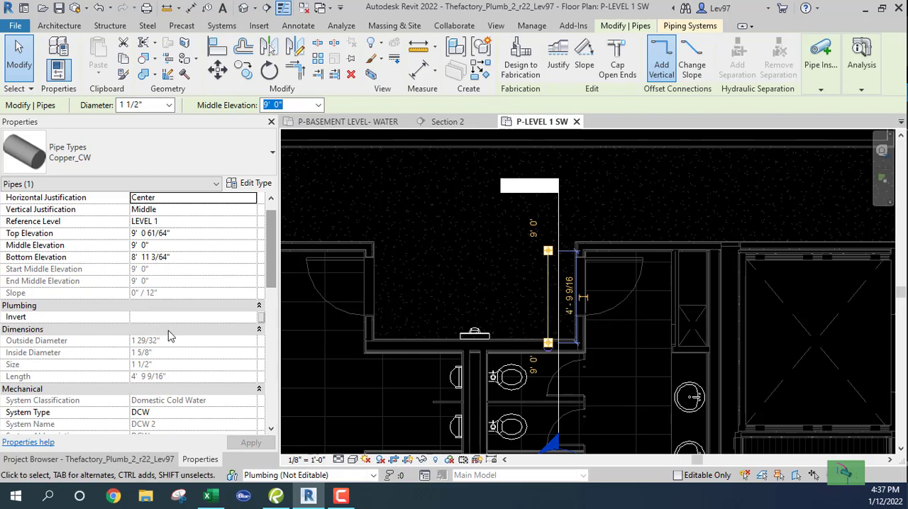
{"action": "scroll", "coordinate": [189, 370], "scroll_direction": "down", "scroll_amount": 5}
{"action": "scroll", "coordinate": [191, 369], "scroll_direction": "down", "scroll_amount": 4}
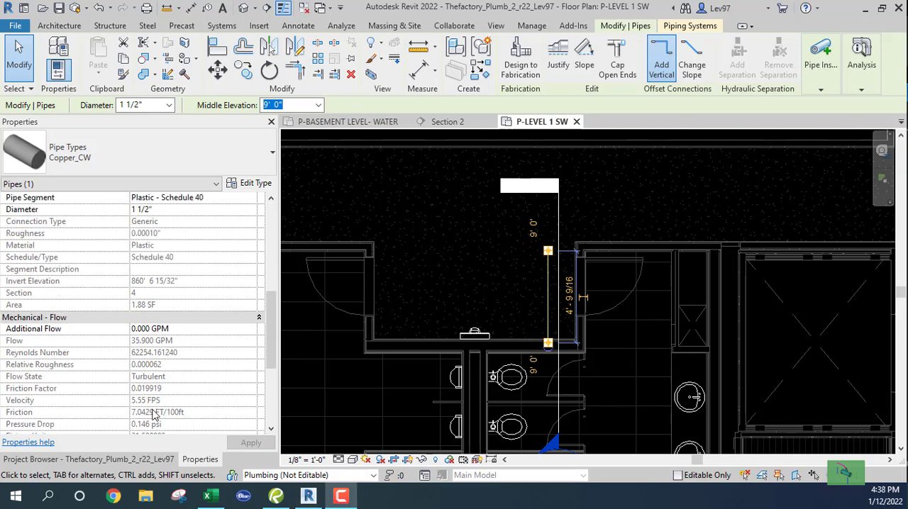
{"action": "scroll", "coordinate": [155, 415], "scroll_direction": "down", "scroll_amount": 3}
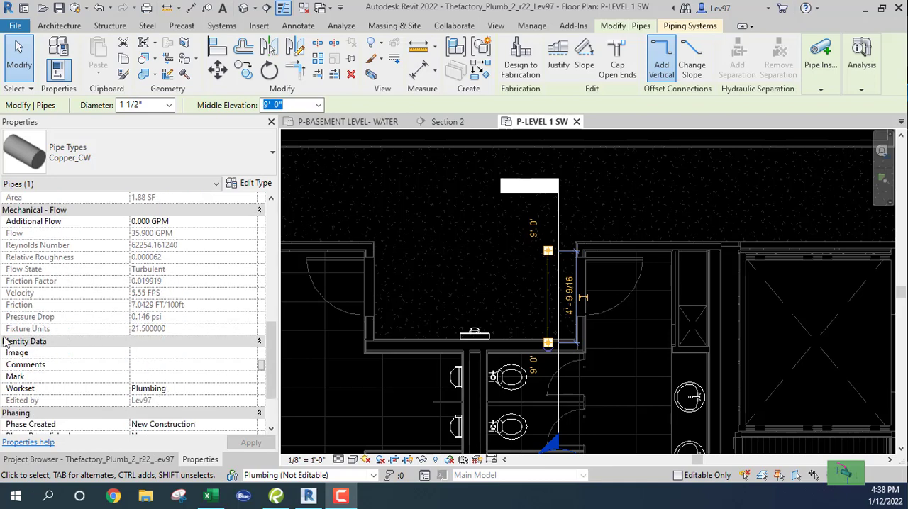
{"action": "scroll", "coordinate": [167, 334], "scroll_direction": "up", "scroll_amount": 2}
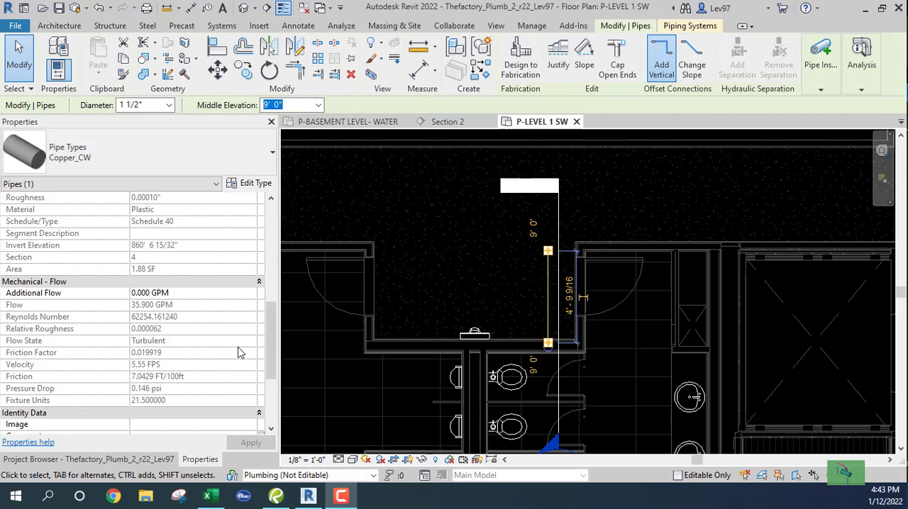
{"action": "middle_click_drag", "start_coordinate": [608, 332], "coordinate": [622, 338]}
{"action": "left_click", "coordinate": [596, 332]}
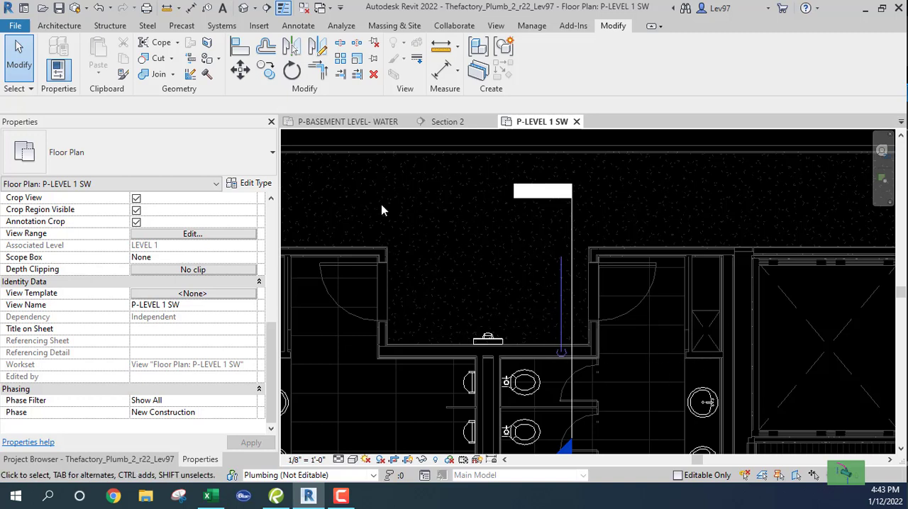
Delete the tee joining the right toilet branch to the cold water header on the P-BASEMENT LEVEL- WATER plan
{"action": "left_click", "coordinate": [348, 122]}
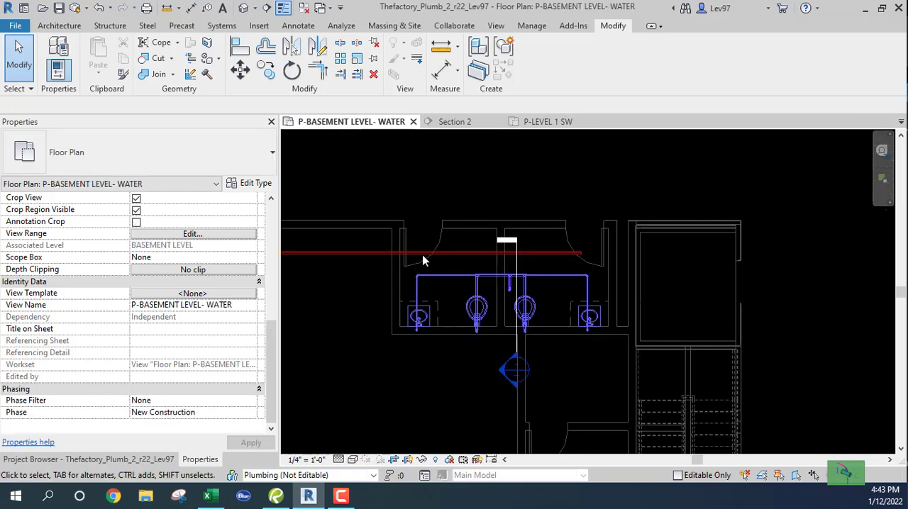
{"action": "scroll", "coordinate": [460, 382], "scroll_direction": "up", "scroll_amount": 5}
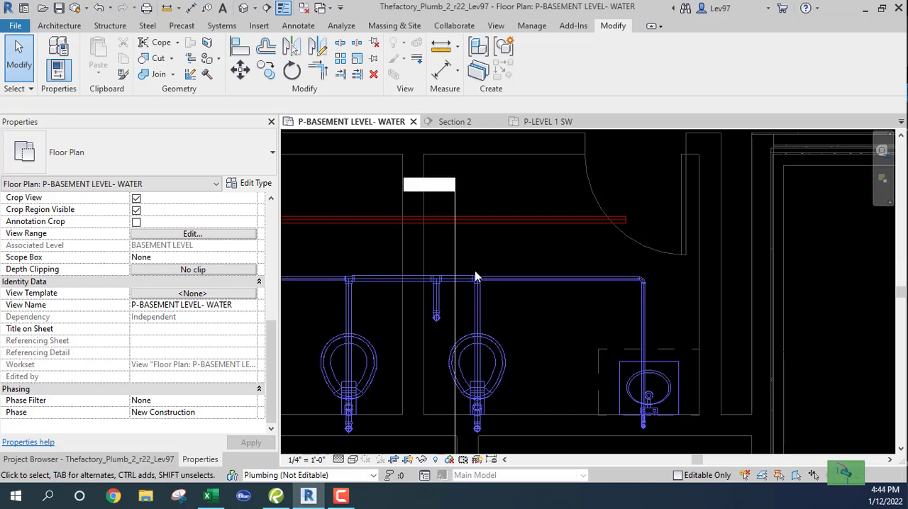
{"action": "scroll", "coordinate": [473, 272], "scroll_direction": "up", "scroll_amount": 3}
{"action": "left_click_drag", "start_coordinate": [446, 253], "coordinate": [515, 345]}
{"action": "key", "text": "Delete"}
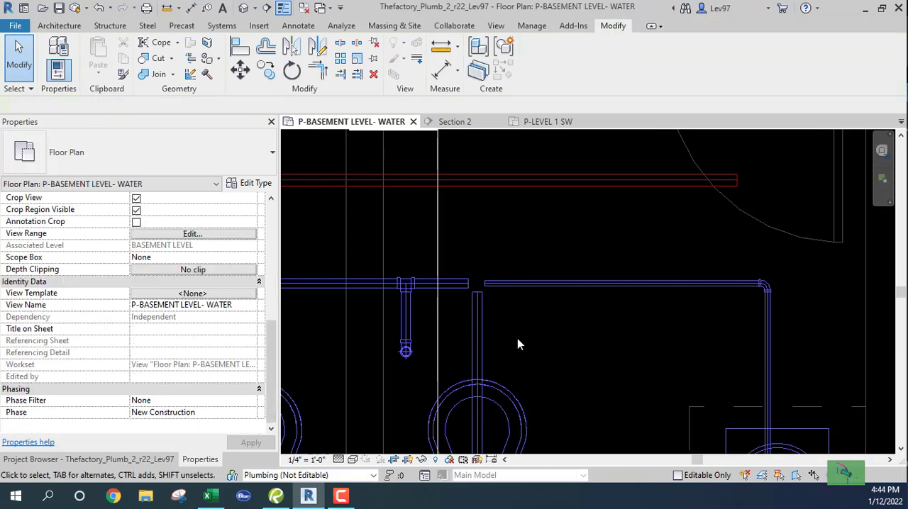
Shorten the right 3/4" lavatory pipe to about 2'-10" and extend the 1 1/2" header section to about 2'-4", past the toilet branch
{"action": "left_click", "coordinate": [492, 285]}
{"action": "left_click_drag", "start_coordinate": [494, 286], "coordinate": [590, 283]}
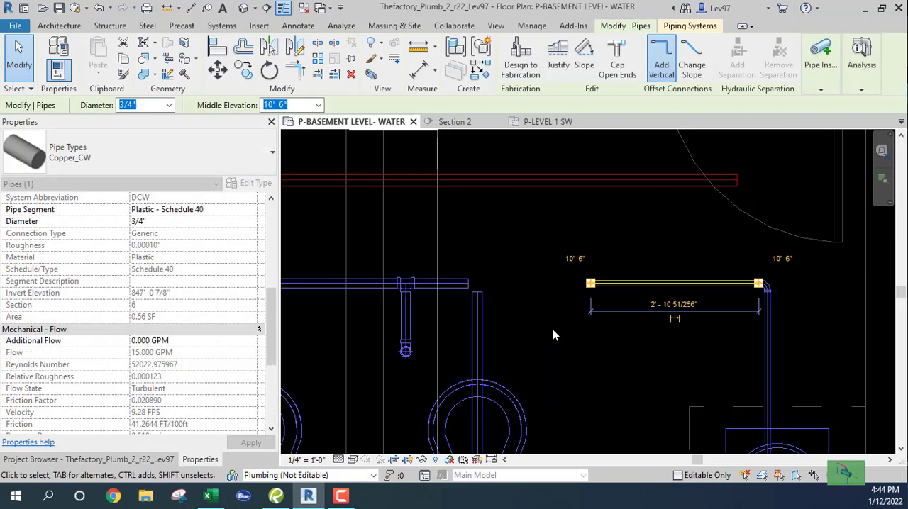
{"action": "left_click", "coordinate": [466, 298]}
{"action": "left_click_drag", "start_coordinate": [468, 284], "coordinate": [553, 283]}
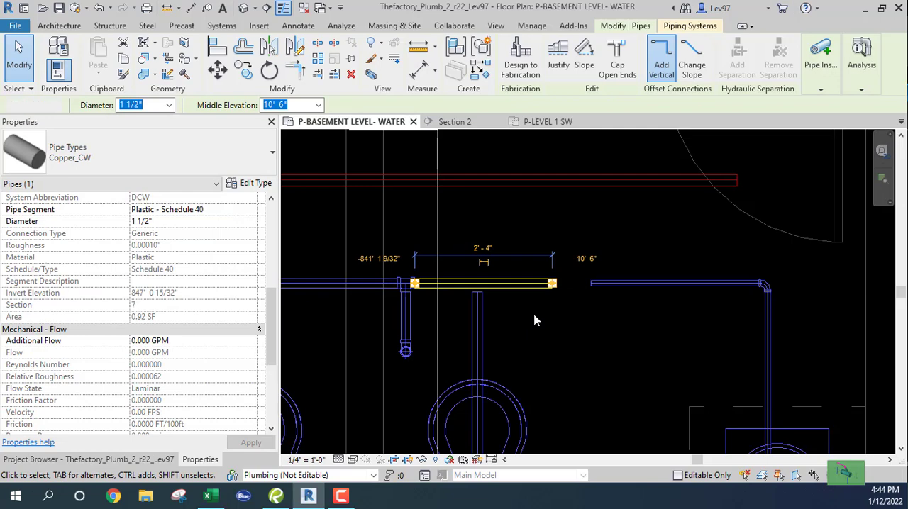
{"action": "left_click", "coordinate": [534, 317]}
Delete the tee joining the left toilet branch to the cold water header
{"action": "scroll", "coordinate": [532, 313], "scroll_direction": "down", "scroll_amount": 2}
{"action": "middle_click_drag", "start_coordinate": [403, 310], "coordinate": [501, 307]}
{"action": "left_click_drag", "start_coordinate": [455, 269], "coordinate": [499, 310]}
{"action": "key", "text": "Delete"}
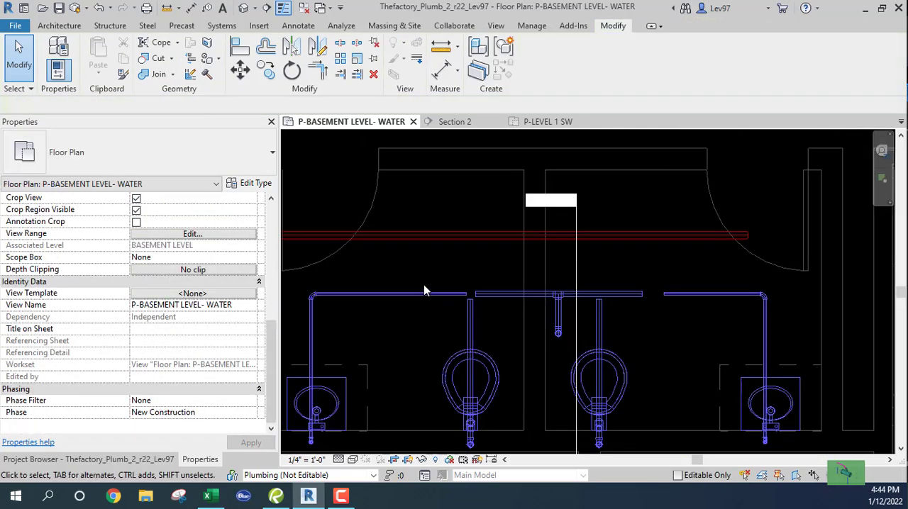
Shorten the left 3/4" lavatory pipe to about 2'-4" and extend the 1 1/2" header past the left toilet branch
{"action": "left_click", "coordinate": [443, 298]}
{"action": "left_click_drag", "start_coordinate": [466, 295], "coordinate": [397, 296]}
{"action": "left_click", "coordinate": [488, 297]}
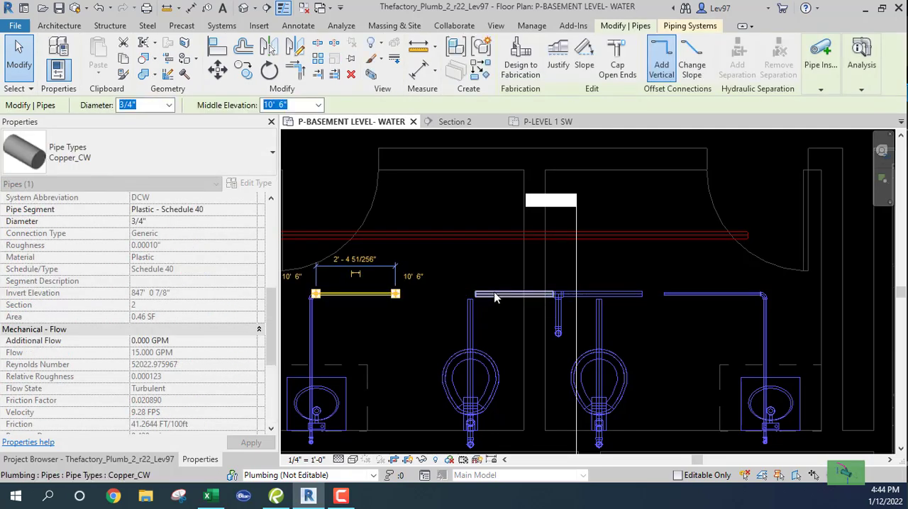
{"action": "left_click", "coordinate": [484, 302]}
{"action": "left_click_drag", "start_coordinate": [475, 294], "coordinate": [427, 295]}
{"action": "left_click", "coordinate": [453, 314]}
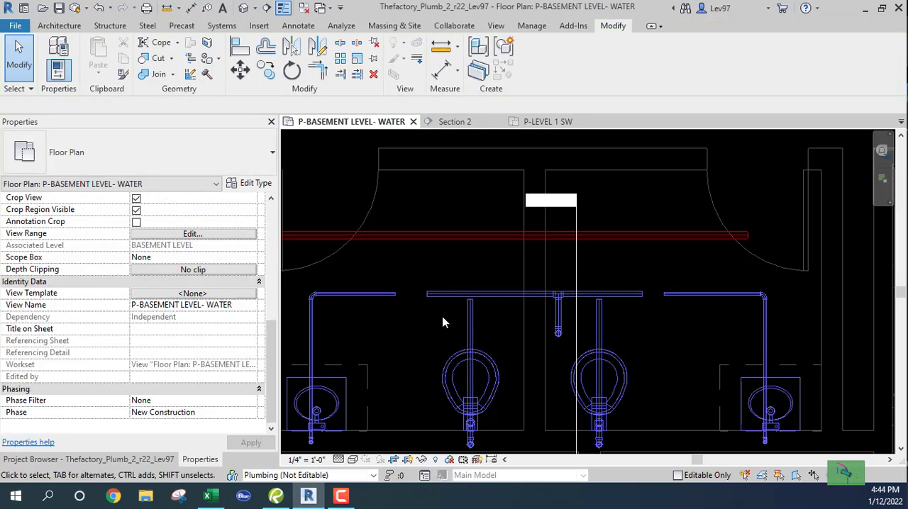
Extend both toilet branch pipes to the 1 1/2" header with Trim/Extend Single Element
{"action": "middle_click_drag", "start_coordinate": [442, 315], "coordinate": [429, 318]}
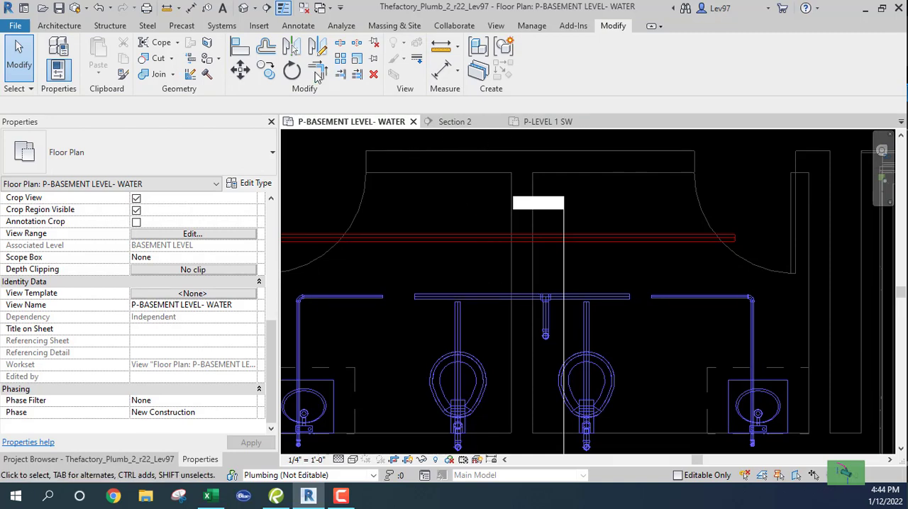
{"action": "left_click", "coordinate": [487, 298]}
{"action": "left_click", "coordinate": [458, 321]}
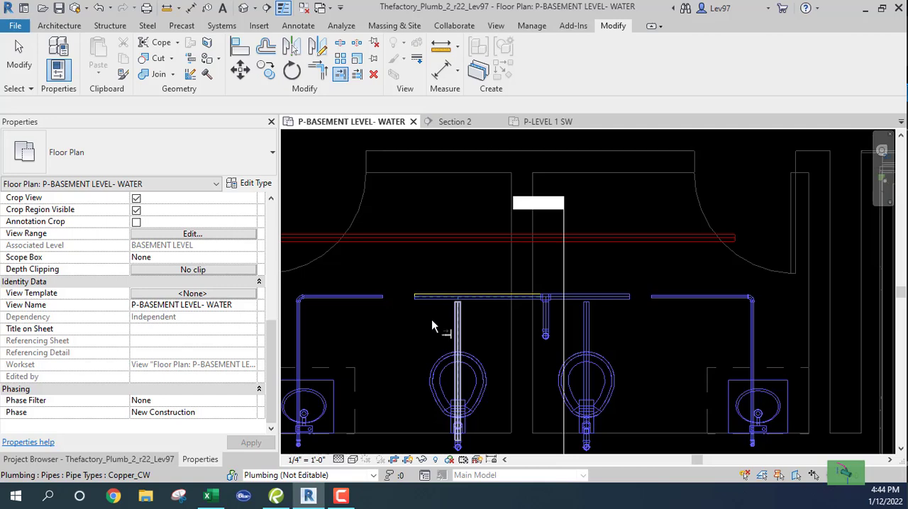
{"action": "left_click", "coordinate": [612, 298]}
{"action": "left_click", "coordinate": [587, 321]}
{"action": "key", "text": "Escape"}
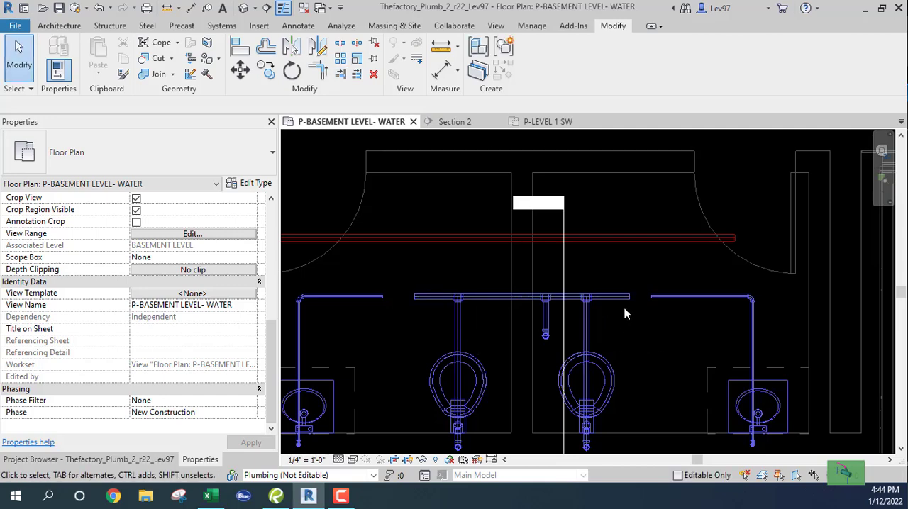
Connect the right 3/4" lavatory pipe to the open end of the 1 1/2" header
{"action": "scroll", "coordinate": [630, 303], "scroll_direction": "up", "scroll_amount": 2}
{"action": "left_click", "coordinate": [630, 297]}
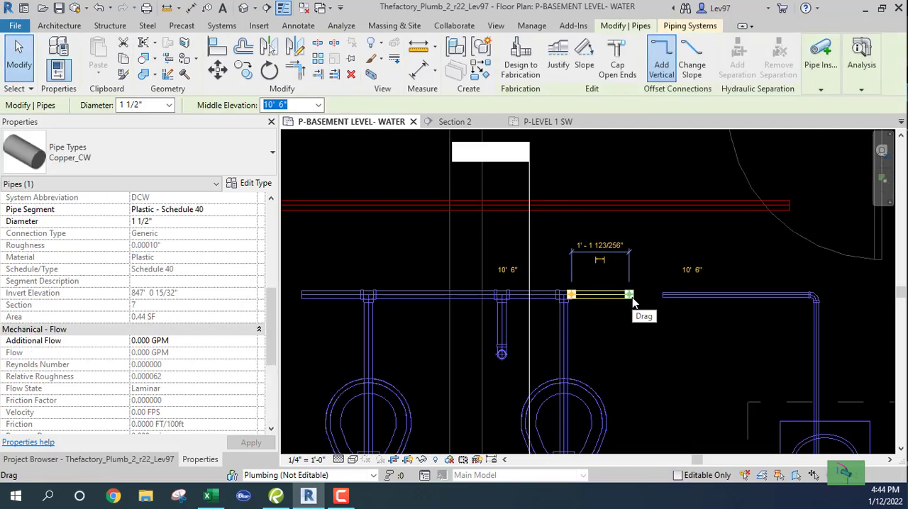
{"action": "left_click", "coordinate": [671, 296]}
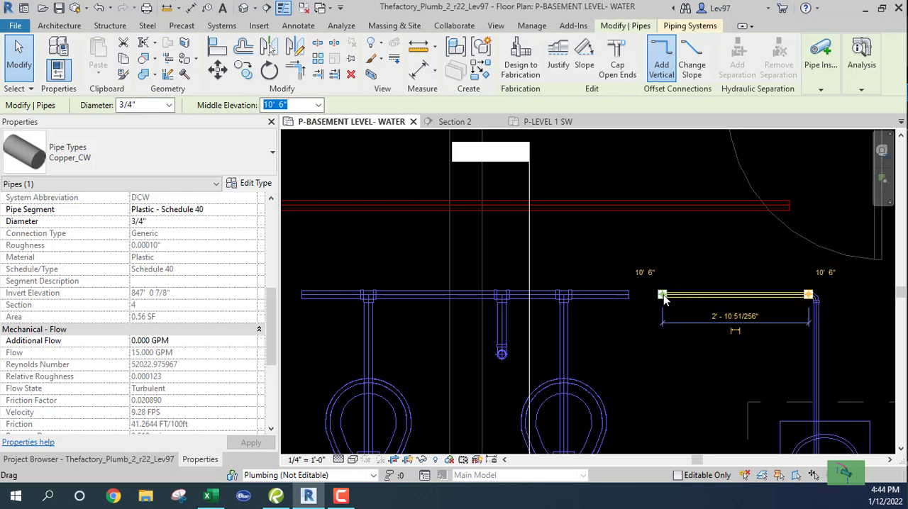
{"action": "left_click_drag", "start_coordinate": [664, 298], "coordinate": [628, 295]}
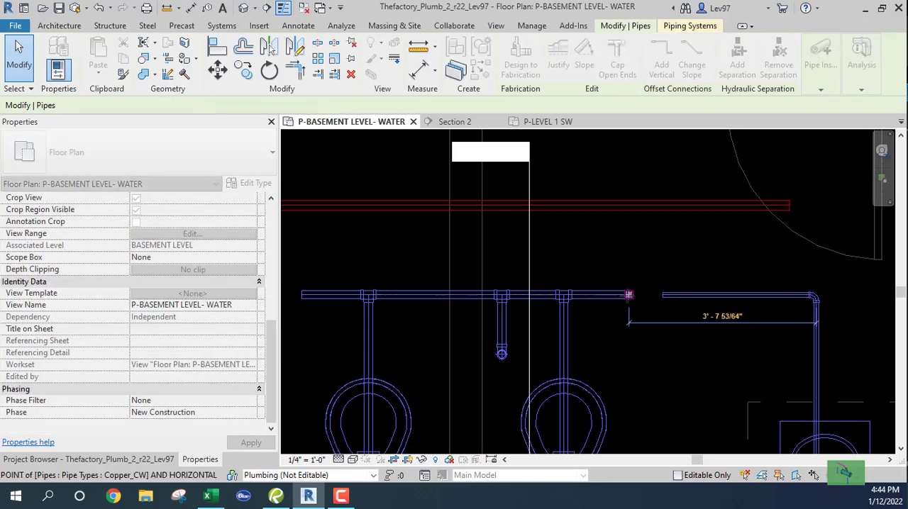
{"action": "left_click", "coordinate": [658, 317]}
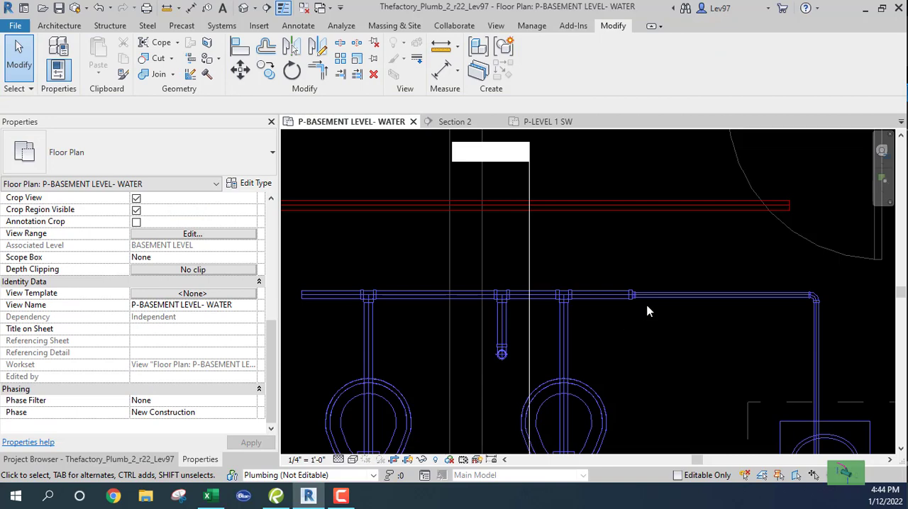
Connect the left 3/4" lavatory pipe to the open left end of the 1 1/2" header
{"action": "middle_click_drag", "start_coordinate": [405, 330], "coordinate": [507, 310]}
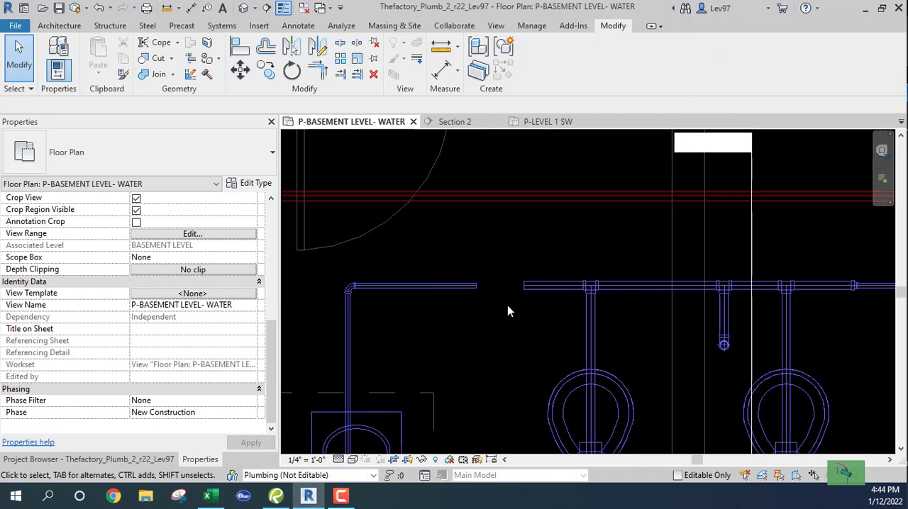
{"action": "left_click", "coordinate": [465, 288]}
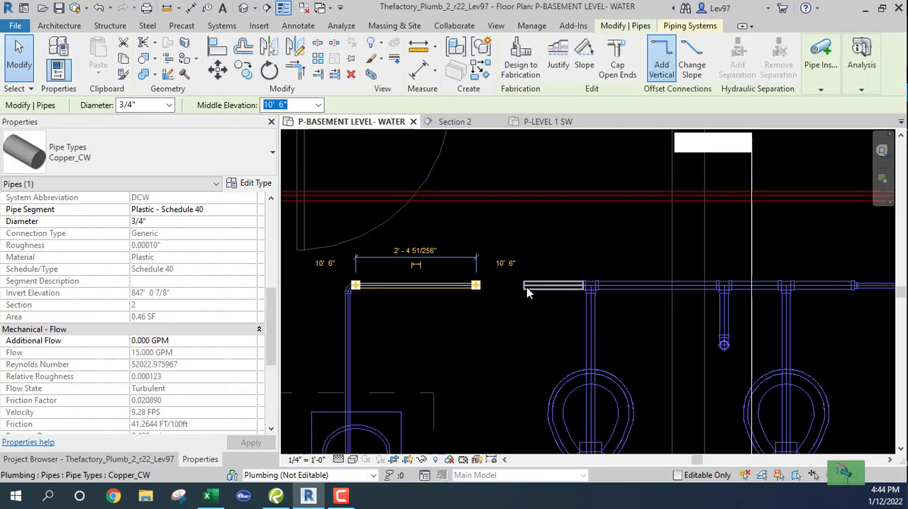
{"action": "left_click_drag", "start_coordinate": [476, 286], "coordinate": [524, 286]}
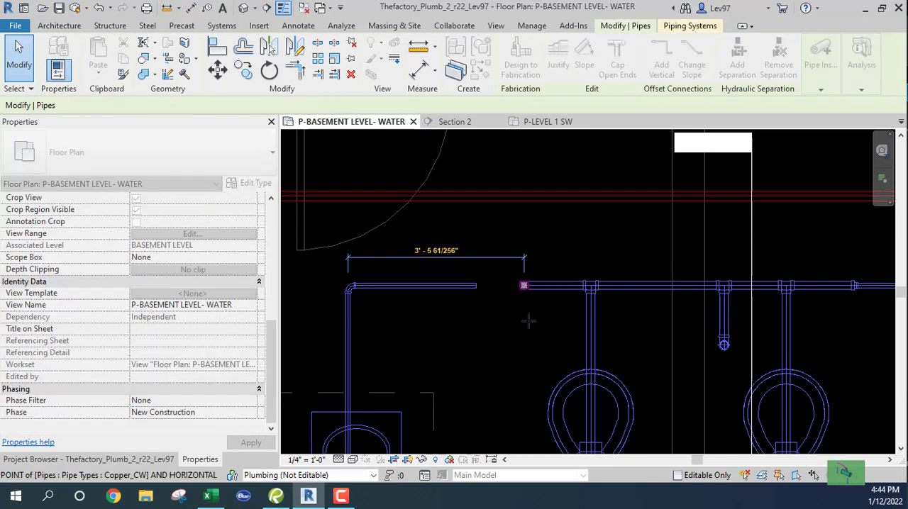
{"action": "left_click", "coordinate": [536, 316]}
{"action": "scroll", "coordinate": [537, 318], "scroll_direction": "down", "scroll_amount": 2}
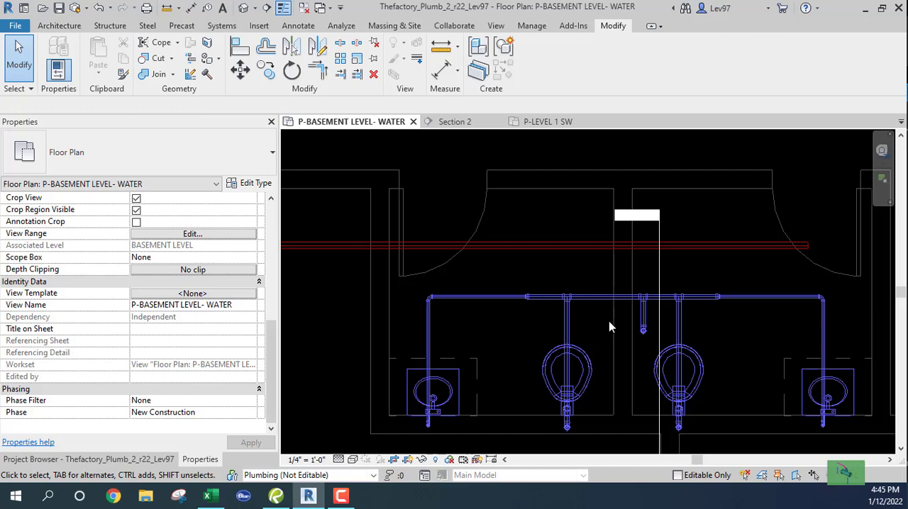
Inspect the riser's properties in the basement water plan and the flow data of its upper horizontal pipe in Section 2
{"action": "left_click_drag", "start_coordinate": [609, 327], "coordinate": [653, 358]}
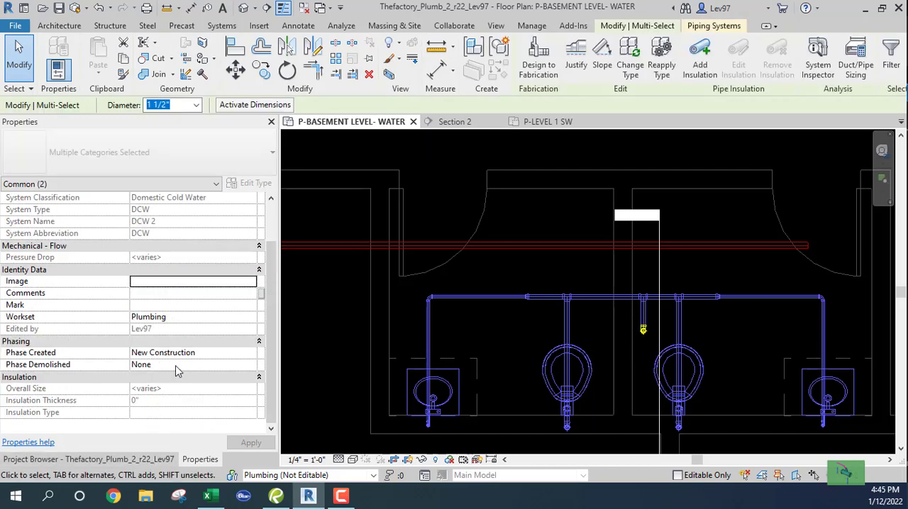
{"action": "scroll", "coordinate": [174, 360], "scroll_direction": "up", "scroll_amount": 1}
{"action": "scroll", "coordinate": [207, 347], "scroll_direction": "down", "scroll_amount": 1}
{"action": "key", "text": "Escape"}
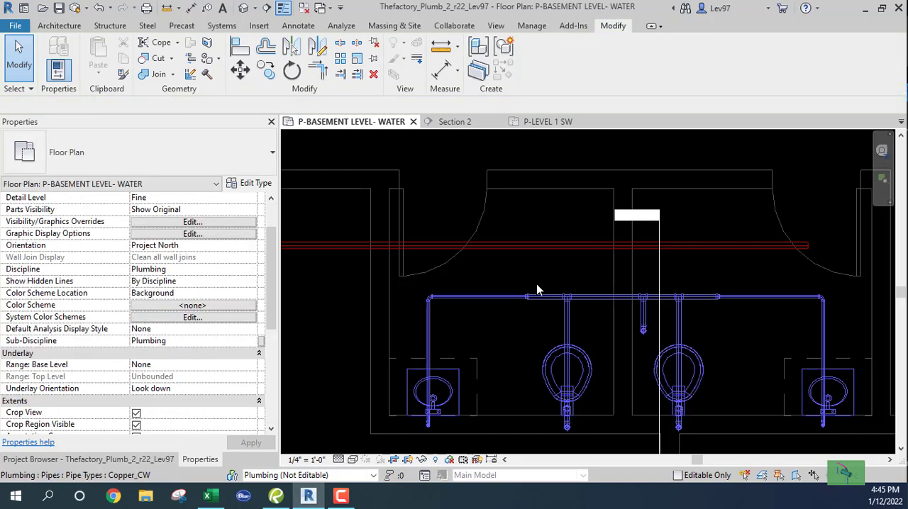
{"action": "left_click", "coordinate": [455, 123]}
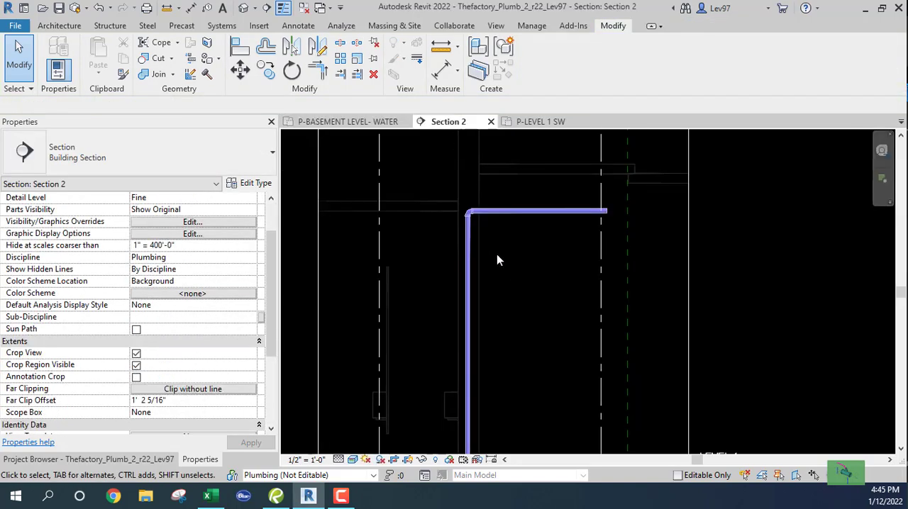
{"action": "left_click", "coordinate": [527, 212]}
{"action": "scroll", "coordinate": [171, 365], "scroll_direction": "down", "scroll_amount": 3}
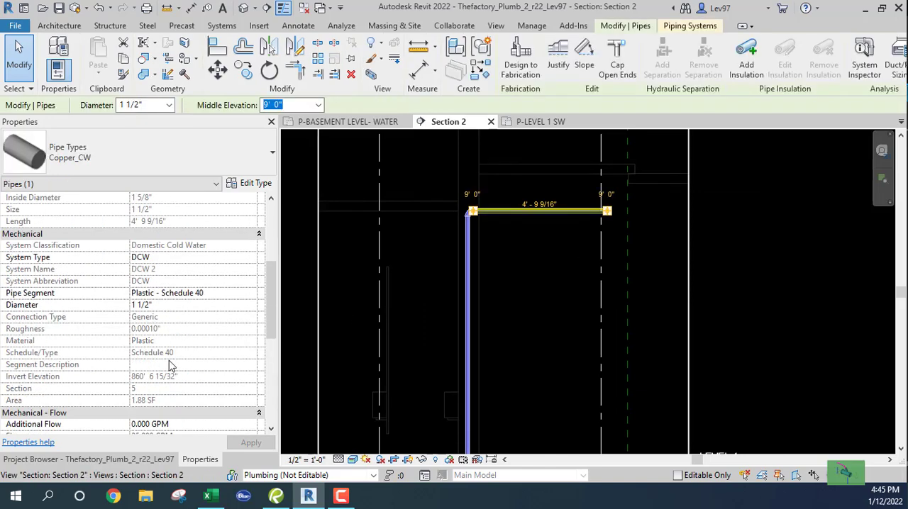
{"action": "scroll", "coordinate": [170, 365], "scroll_direction": "down", "scroll_amount": 6}
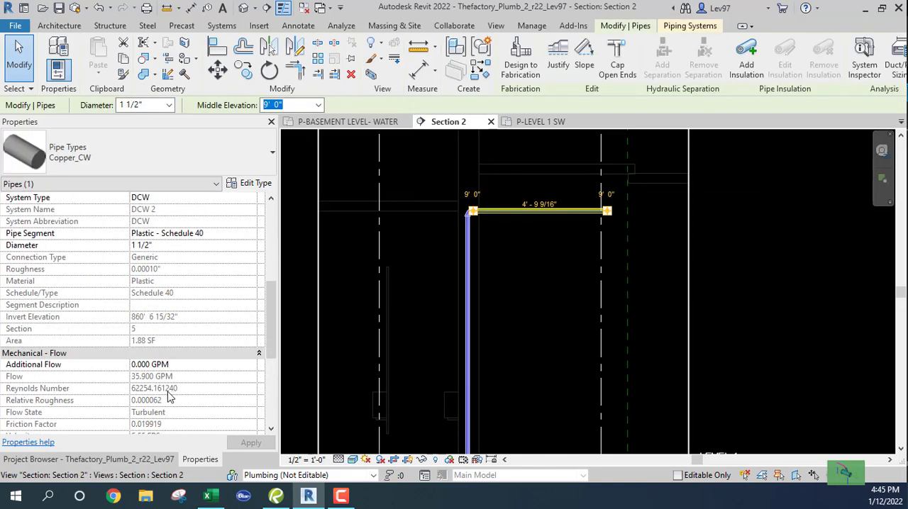
{"action": "left_click", "coordinate": [540, 284]}
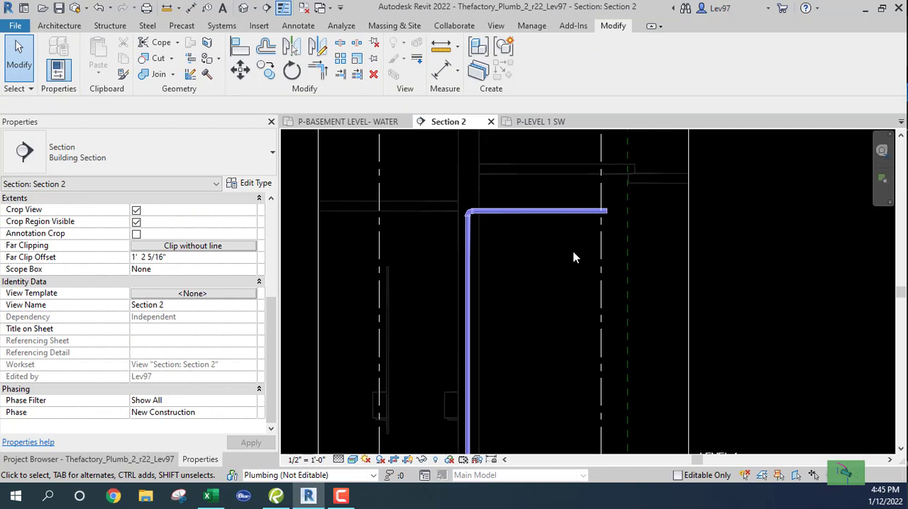